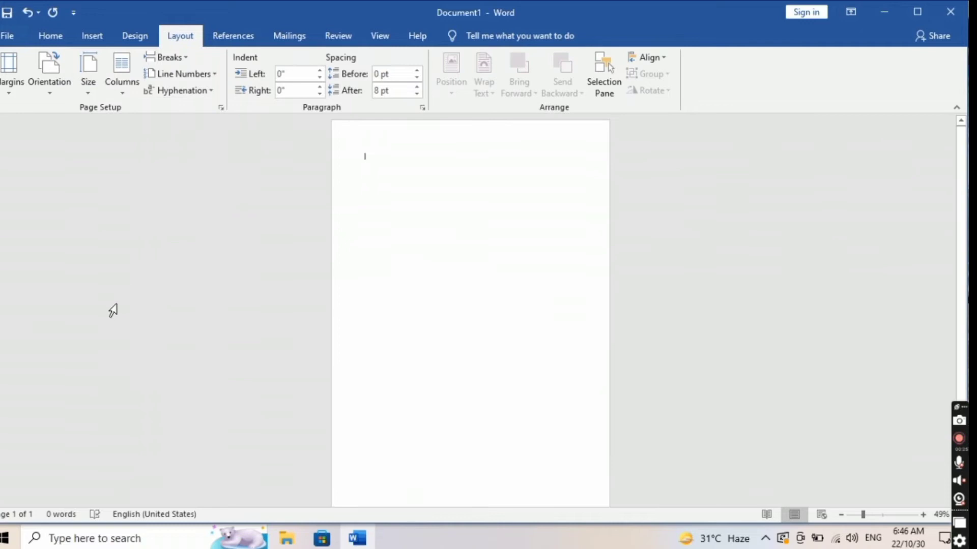
# Step: Show the Insert commands and zoom out slightly to see the whole blank page
pyautogui.click(98, 34)
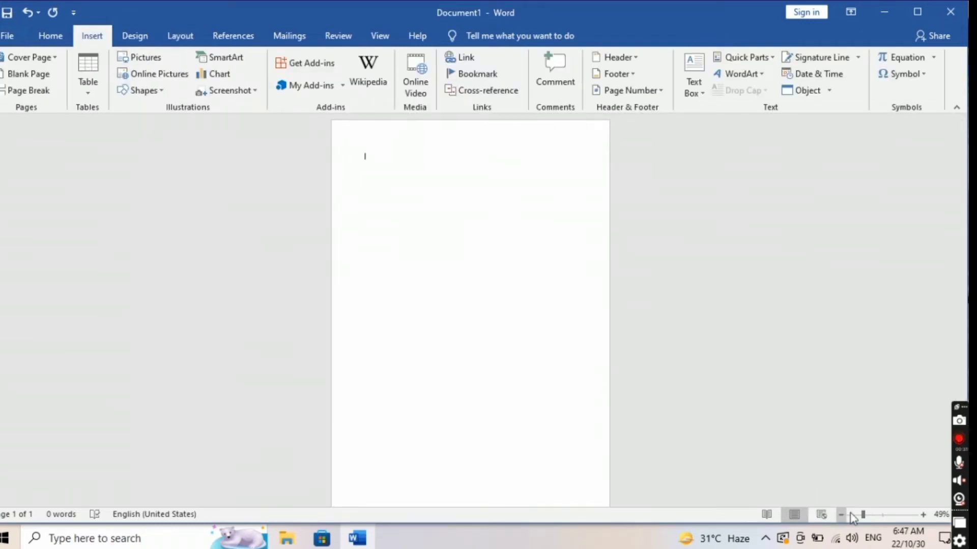
pyautogui.moveTo(863, 516); pyautogui.dragTo(863, 516)
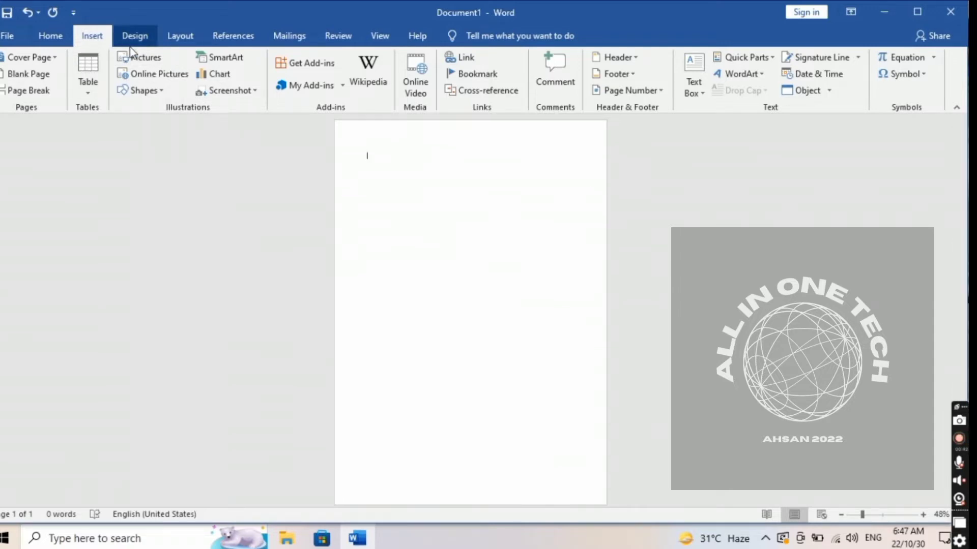
# Step: Draw a tall rectangle down the page's left edge, reaching the page top
pyautogui.click(140, 90)
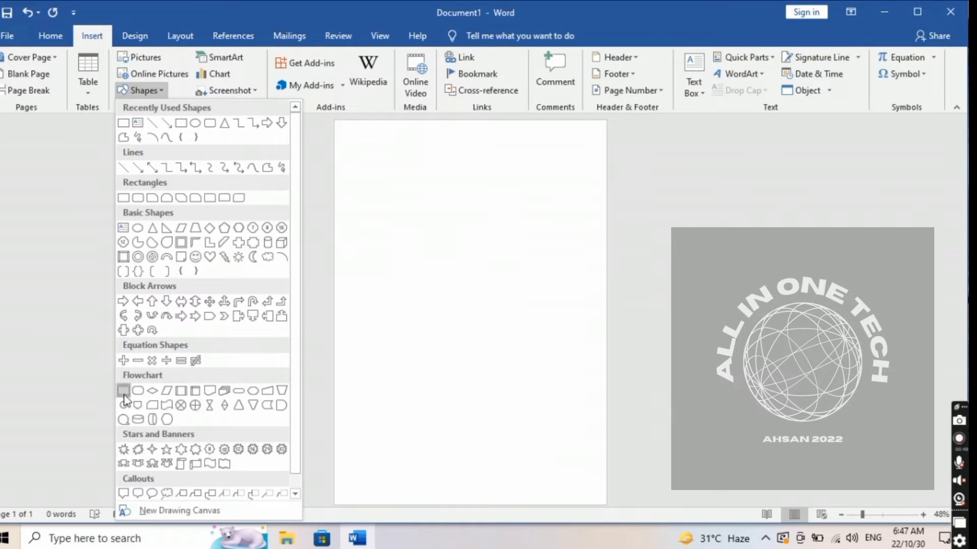
pyautogui.click(124, 393)
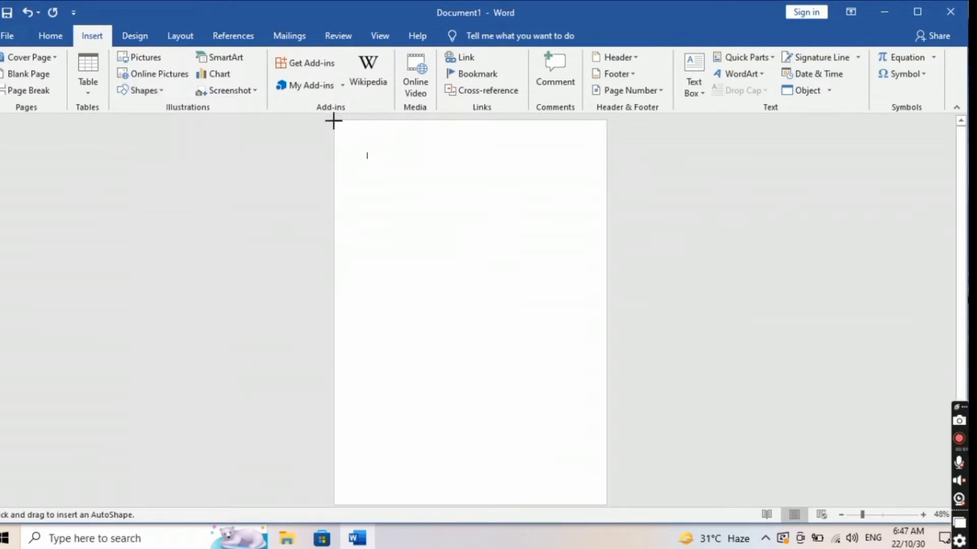
pyautogui.moveTo(333, 121)
pyautogui.mouseDown()
pyautogui.moveTo(360, 146)
pyautogui.moveTo(403, 279)
pyautogui.moveTo(417, 497)
pyautogui.moveTo(426, 502)
pyautogui.mouseUp()
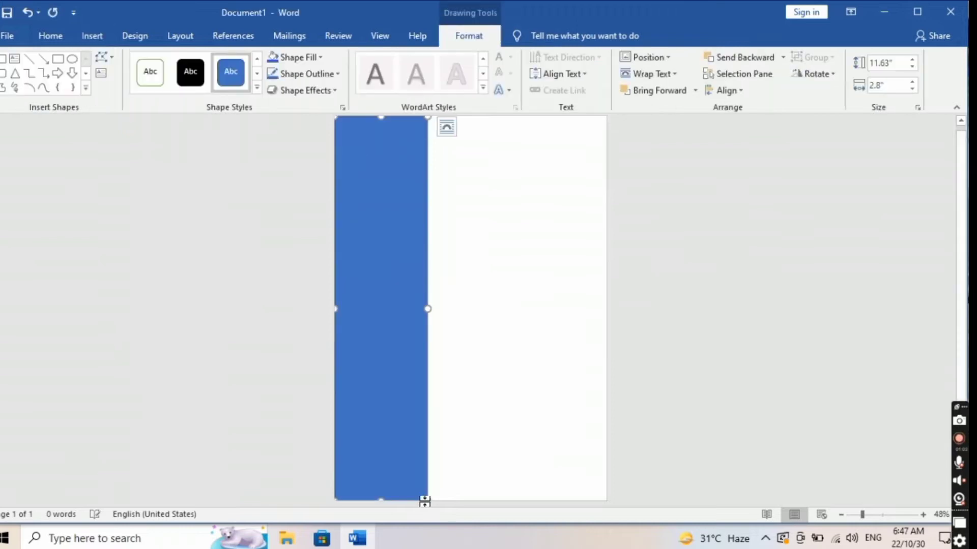
pyautogui.moveTo(382, 118); pyautogui.dragTo(381, 113)
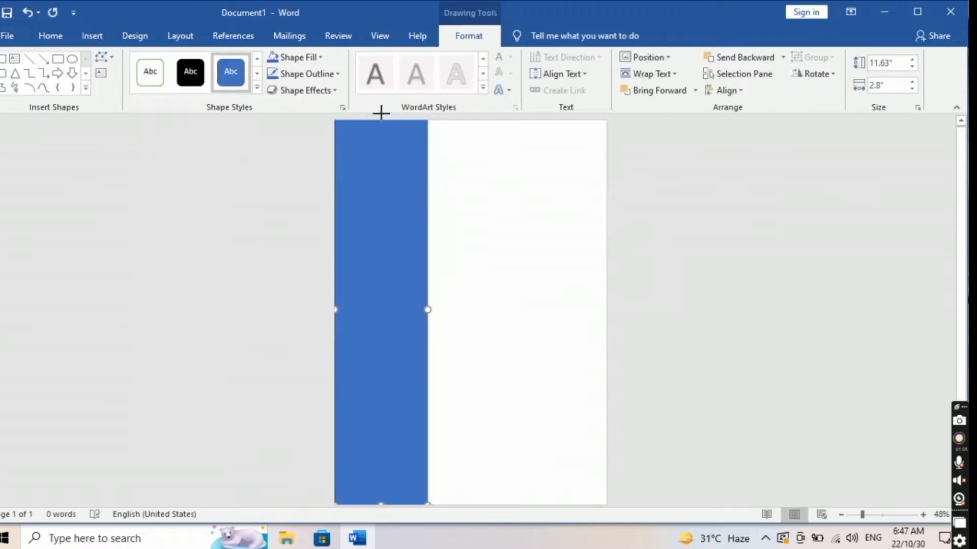
# Step: Apply the black gradient shape style preset to the sidebar rectangle
pyautogui.click(257, 87)
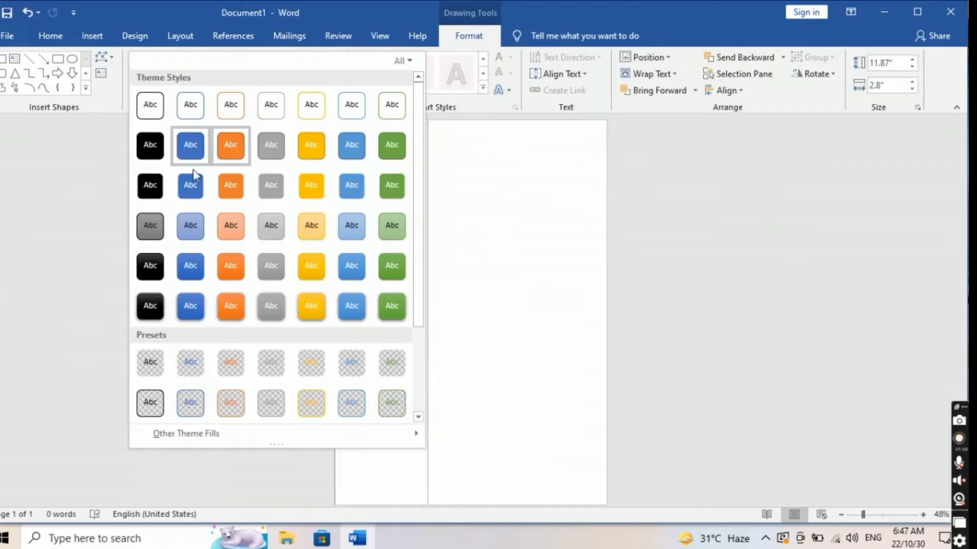
pyautogui.moveTo(423, 257); pyautogui.dragTo(432, 364)
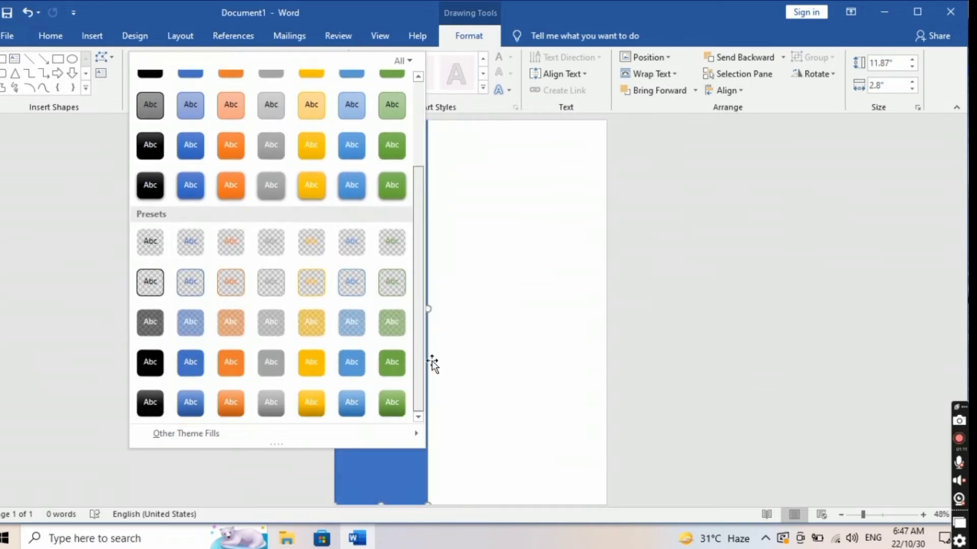
pyautogui.rightClick(152, 399)
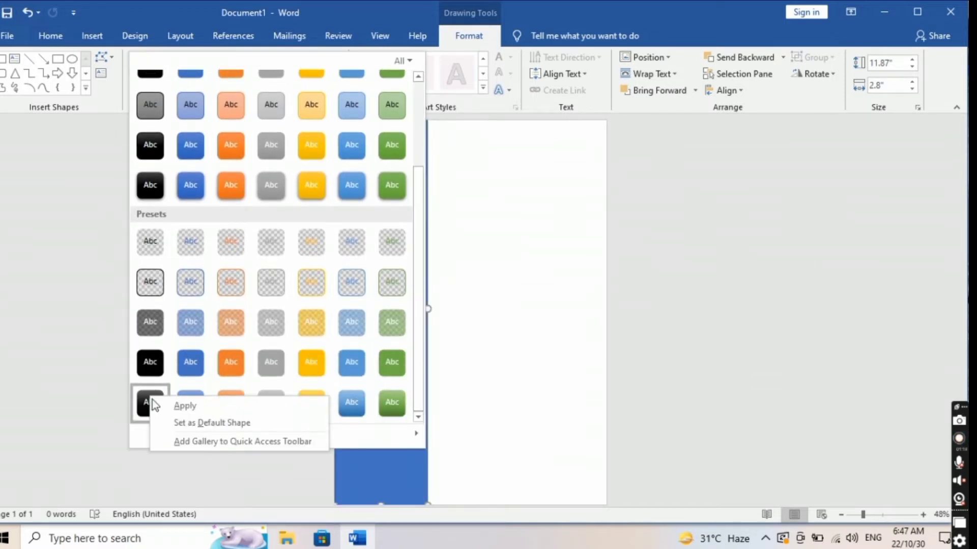
pyautogui.click(171, 402)
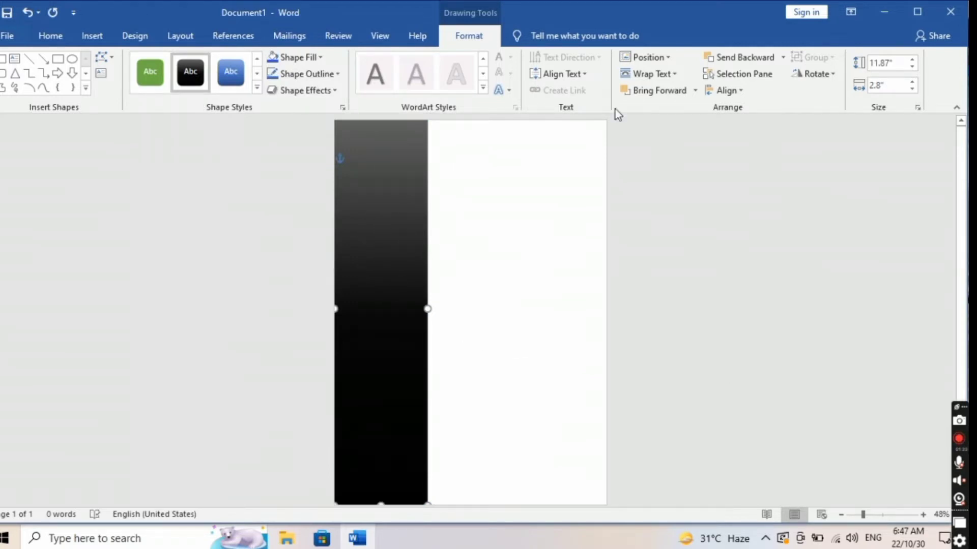
pyautogui.click(717, 75)
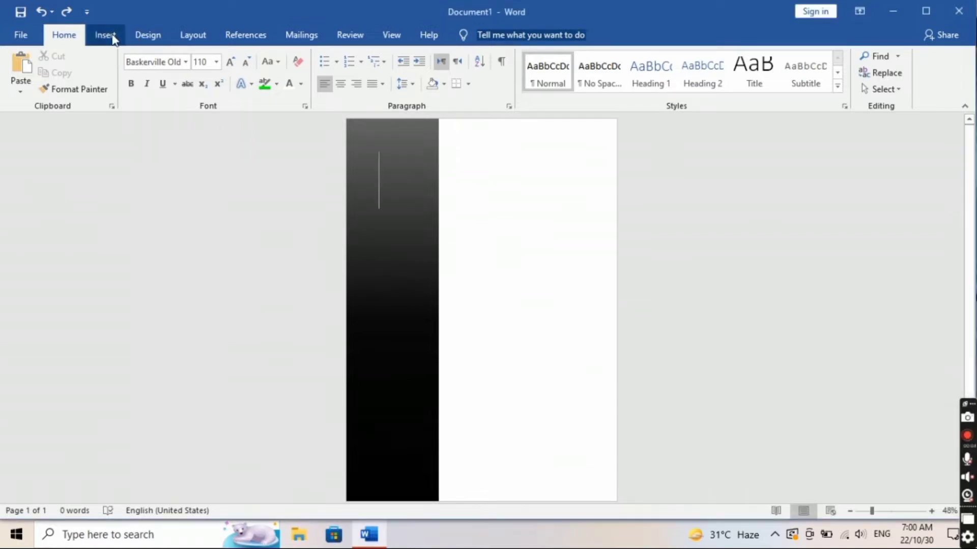
# Step: Draw a right triangle across the top white area beside the bar and rotate it
pyautogui.click(105, 35)
pyautogui.click(174, 91)
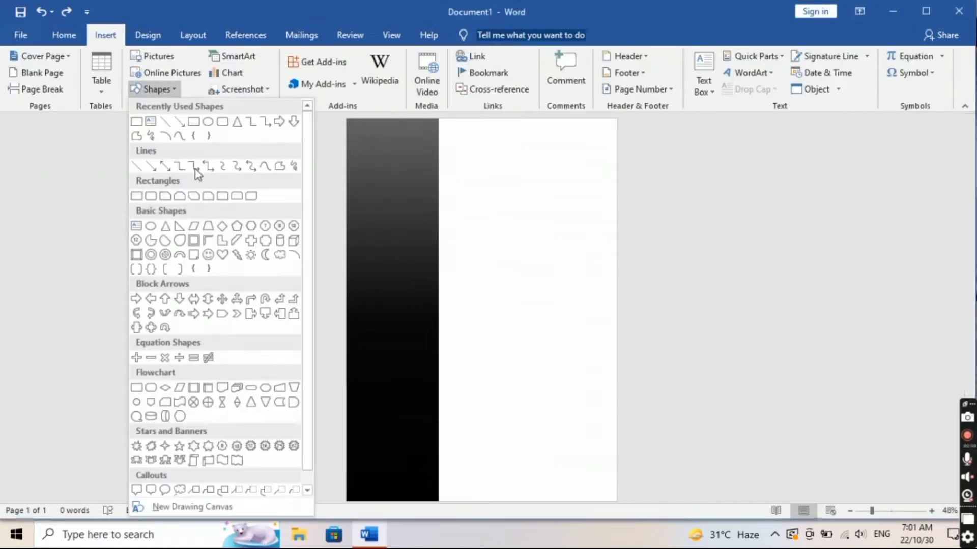
pyautogui.click(179, 227)
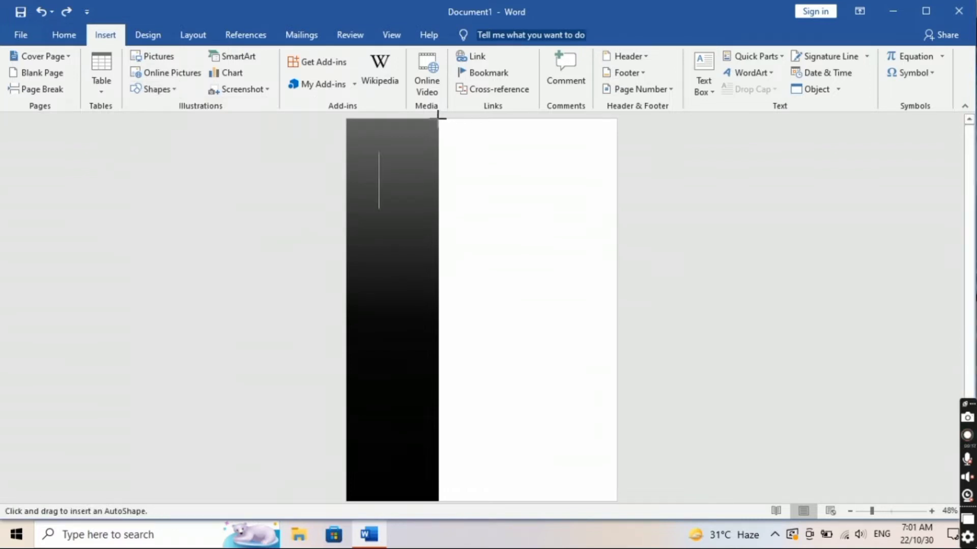
pyautogui.moveTo(440, 120)
pyautogui.mouseDown()
pyautogui.moveTo(517, 151)
pyautogui.moveTo(616, 211)
pyautogui.mouseUp()
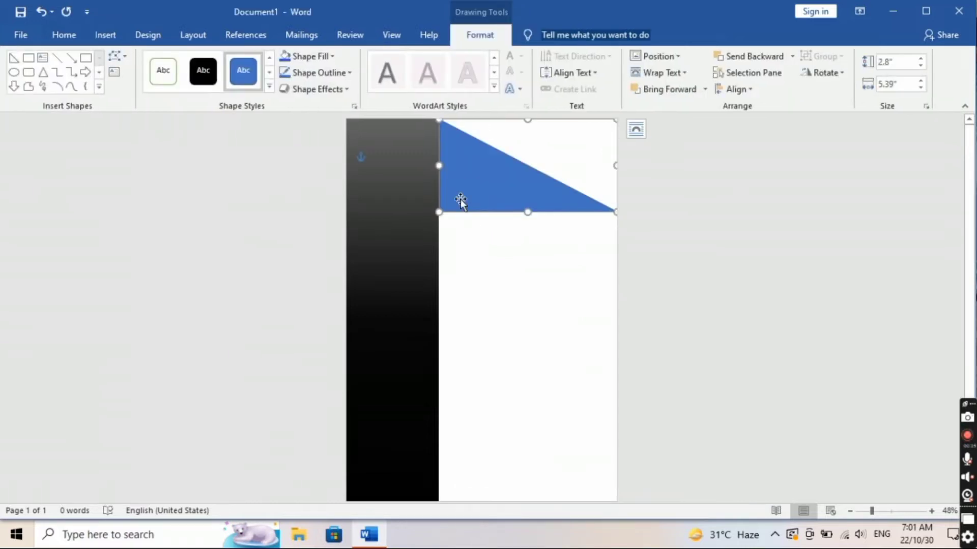
pyautogui.moveTo(438, 165); pyautogui.dragTo(436, 166)
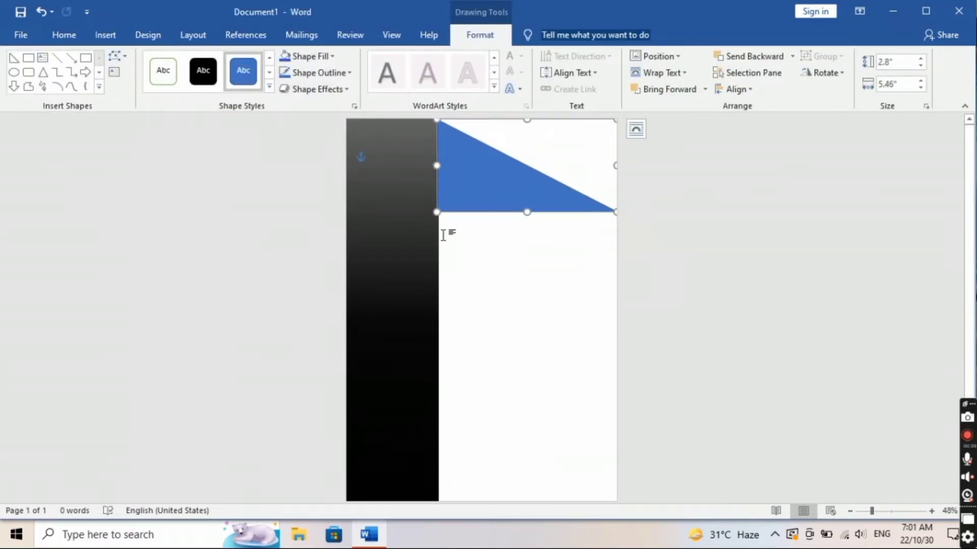
pyautogui.moveTo(527, 118)
pyautogui.mouseDown()
pyautogui.moveTo(530, 146)
pyautogui.moveTo(527, 119)
pyautogui.moveTo(527, 131)
pyautogui.mouseUp()
pyautogui.moveTo(505, 173); pyautogui.dragTo(504, 222)
pyautogui.moveTo(529, 149); pyautogui.dragTo(549, 197)
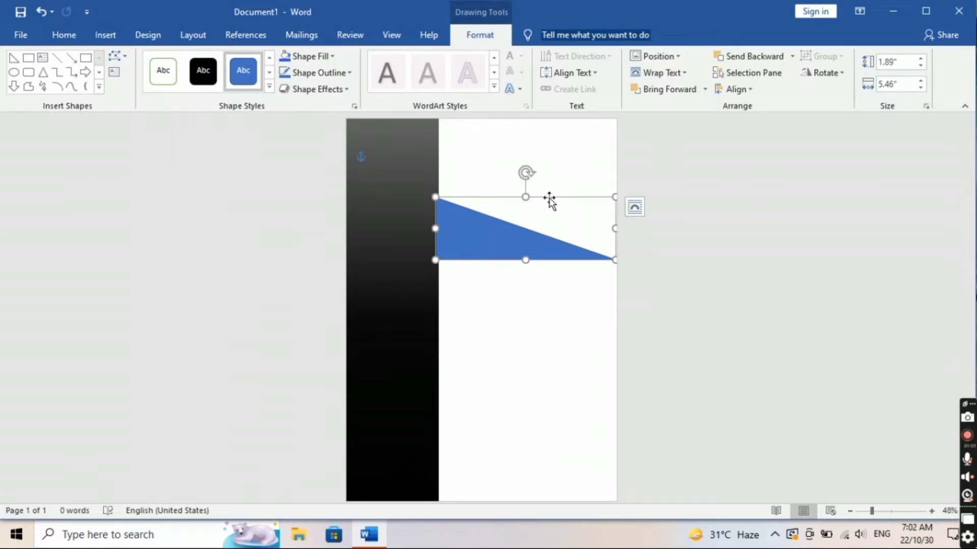
# Step: Flip the triangle upside down, widen it to the right edge, and move it to the top
pyautogui.moveTo(525, 196); pyautogui.dragTo(530, 334)
pyautogui.moveTo(436, 297); pyautogui.dragTo(438, 296)
pyautogui.moveTo(612, 262); pyautogui.dragTo(617, 258)
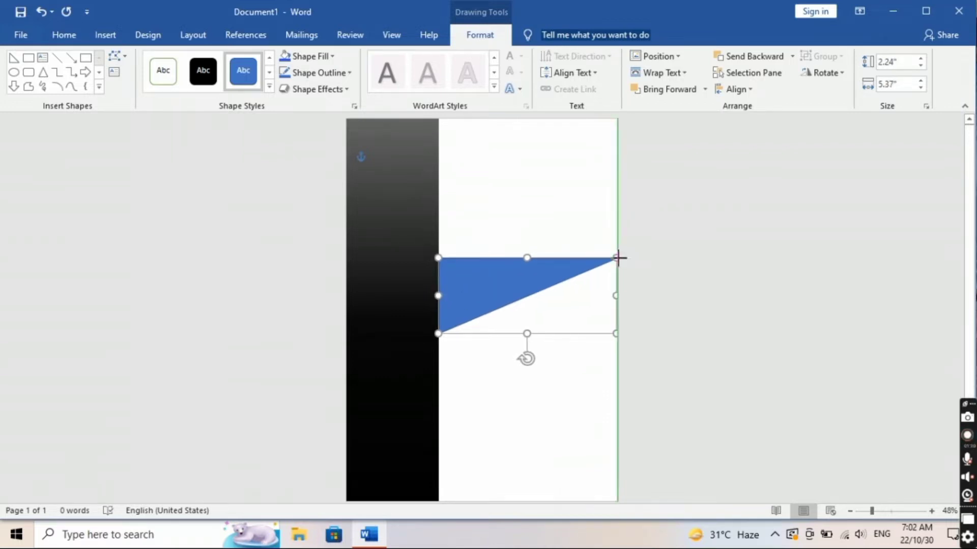
pyautogui.moveTo(521, 272); pyautogui.dragTo(522, 133)
pyautogui.click(500, 218)
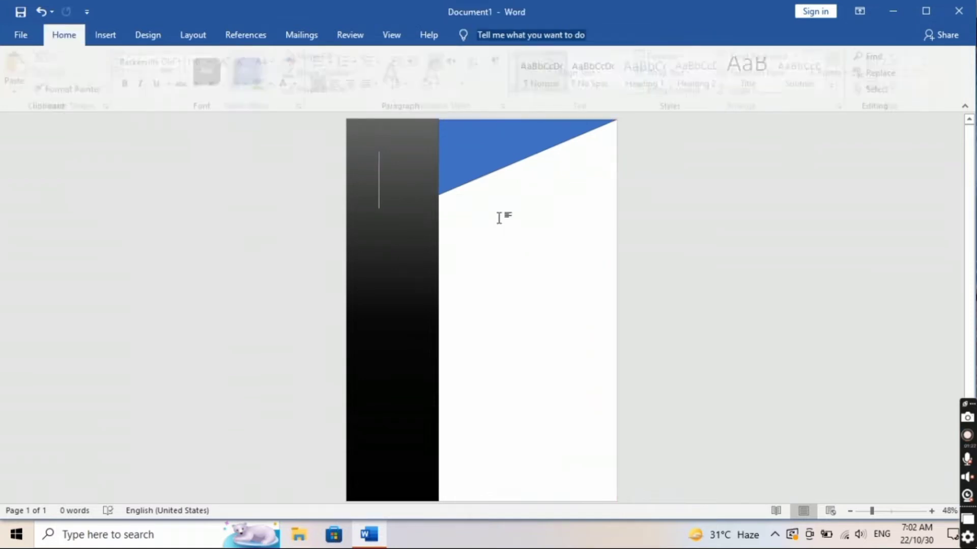
# Step: Make the triangle slightly taller, give it a lighter blue style, and extend it to the bar
pyautogui.click(473, 164)
pyautogui.moveTo(525, 193); pyautogui.dragTo(526, 196)
pyautogui.click(475, 253)
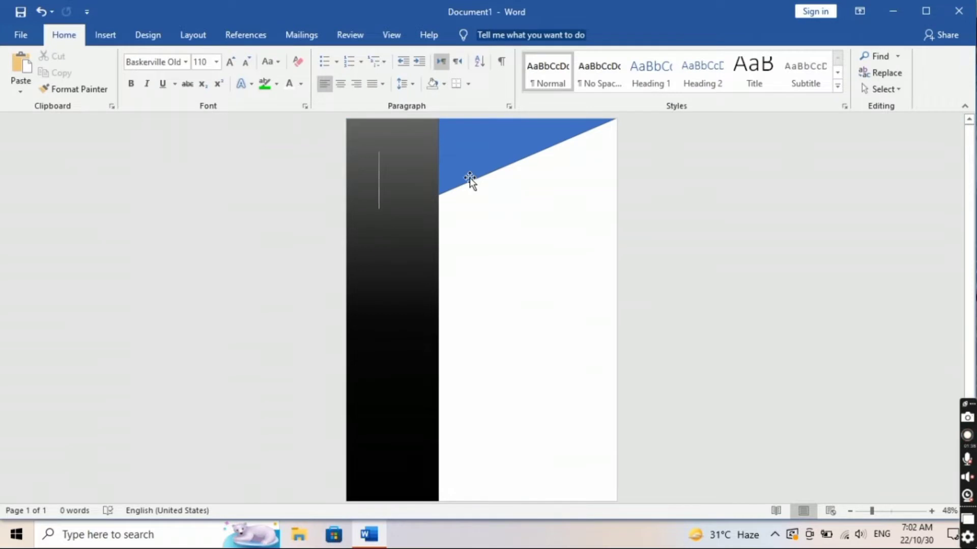
pyautogui.click(469, 178)
pyautogui.click(270, 84)
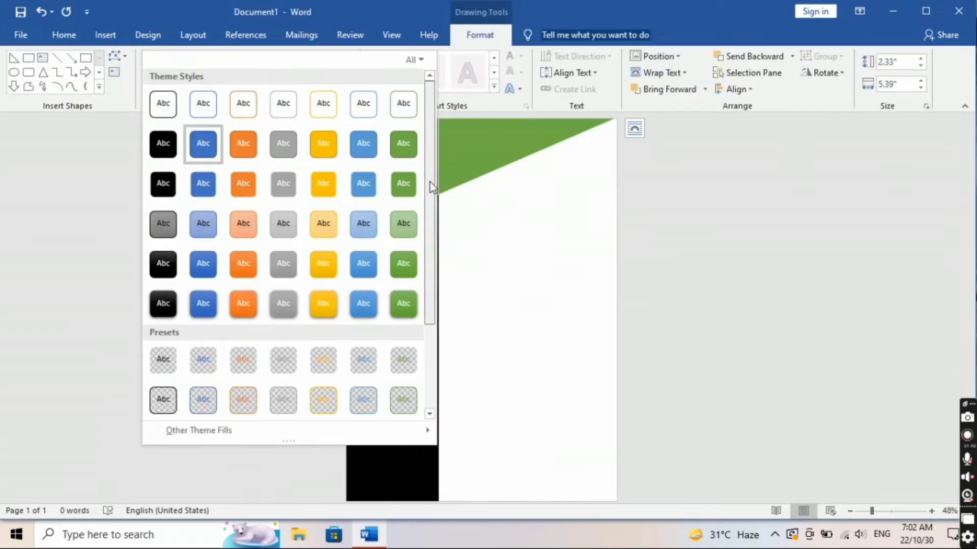
pyautogui.scroll(-3, 432, 254)
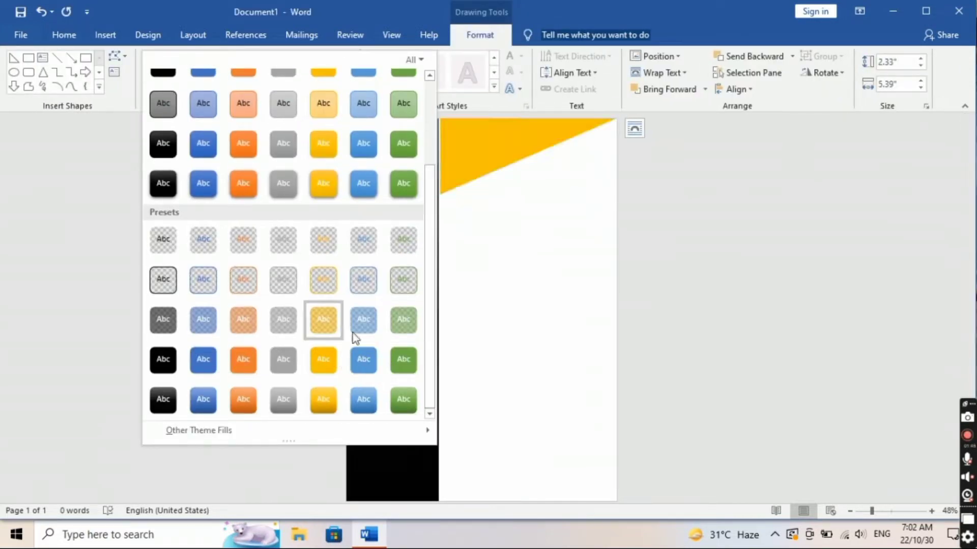
pyautogui.click(364, 359)
pyautogui.moveTo(439, 156); pyautogui.dragTo(438, 157)
pyautogui.click(487, 280)
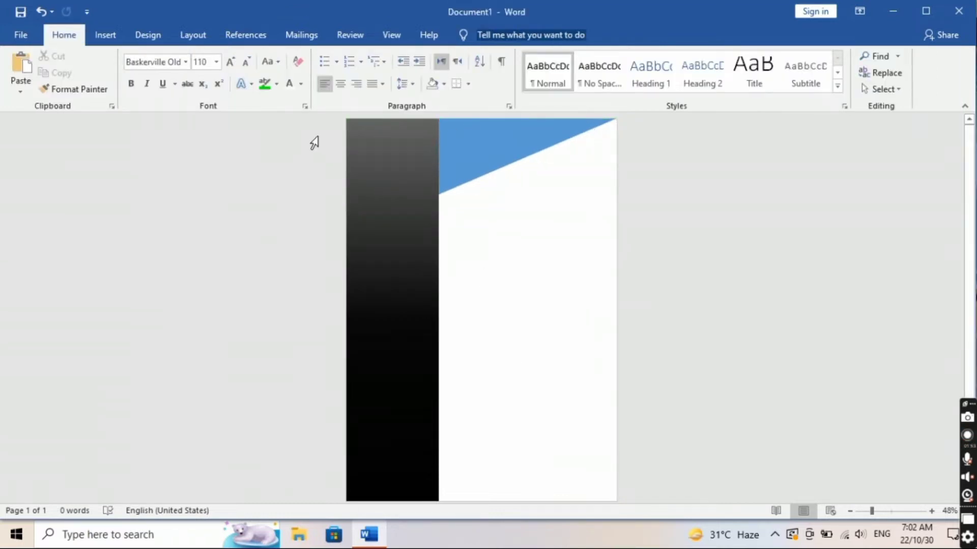
pyautogui.click(115, 34)
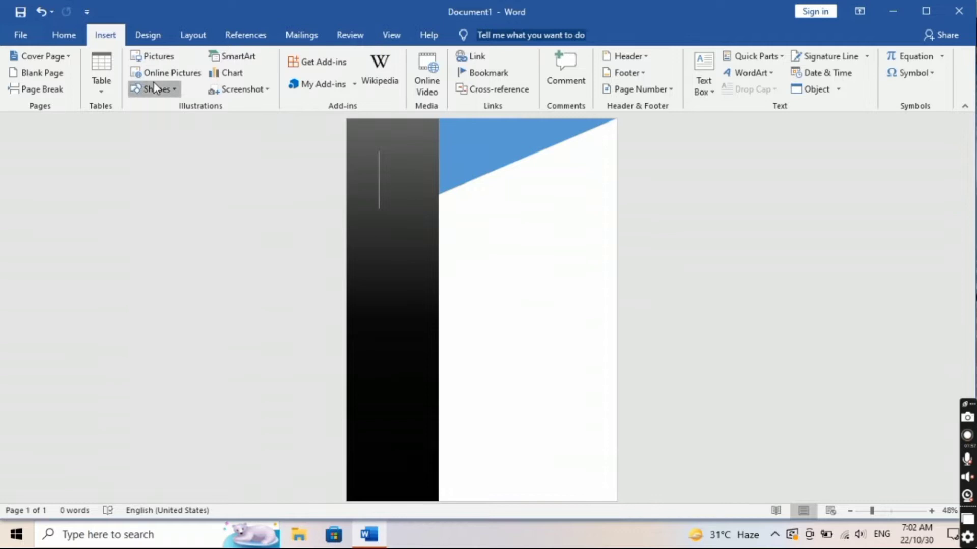
# Step: Draw a second triangle below the first, flip it, and stretch it across to the bar
pyautogui.click(155, 89)
pyautogui.click(137, 123)
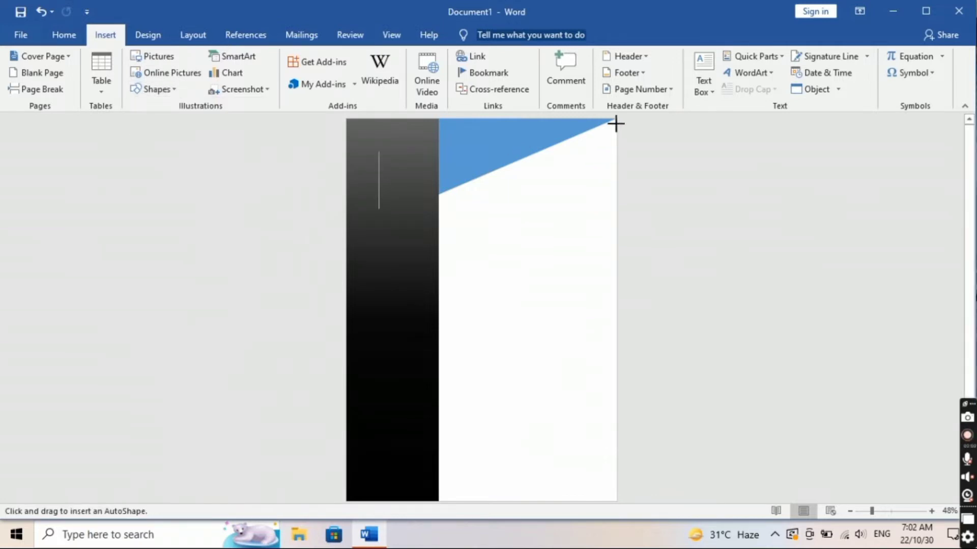
pyautogui.moveTo(617, 120)
pyautogui.mouseDown()
pyautogui.moveTo(468, 281)
pyautogui.moveTo(677, 244)
pyautogui.moveTo(789, 187)
pyautogui.moveTo(471, 307)
pyautogui.moveTo(393, 191)
pyautogui.moveTo(390, 218)
pyautogui.moveTo(482, 244)
pyautogui.moveTo(449, 238)
pyautogui.mouseUp()
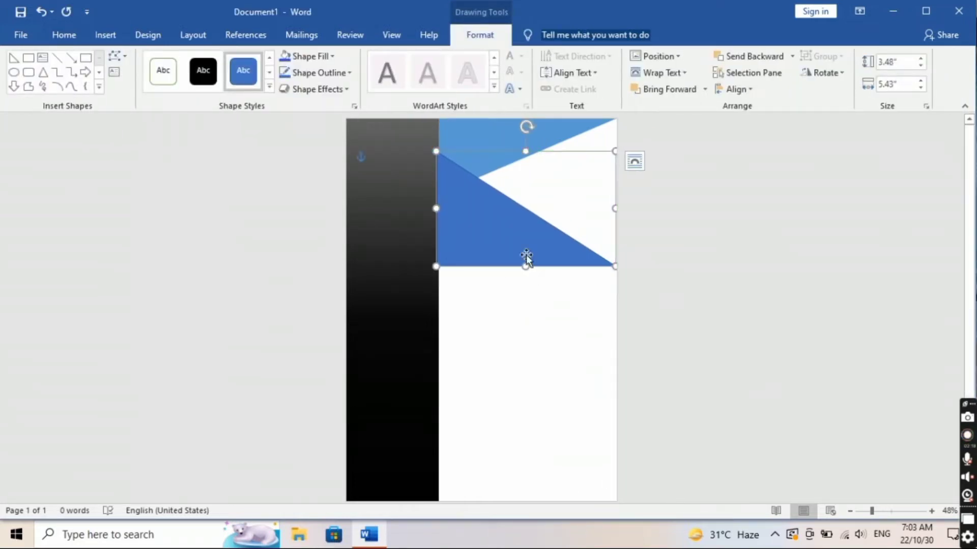
pyautogui.moveTo(526, 162); pyautogui.dragTo(550, 351)
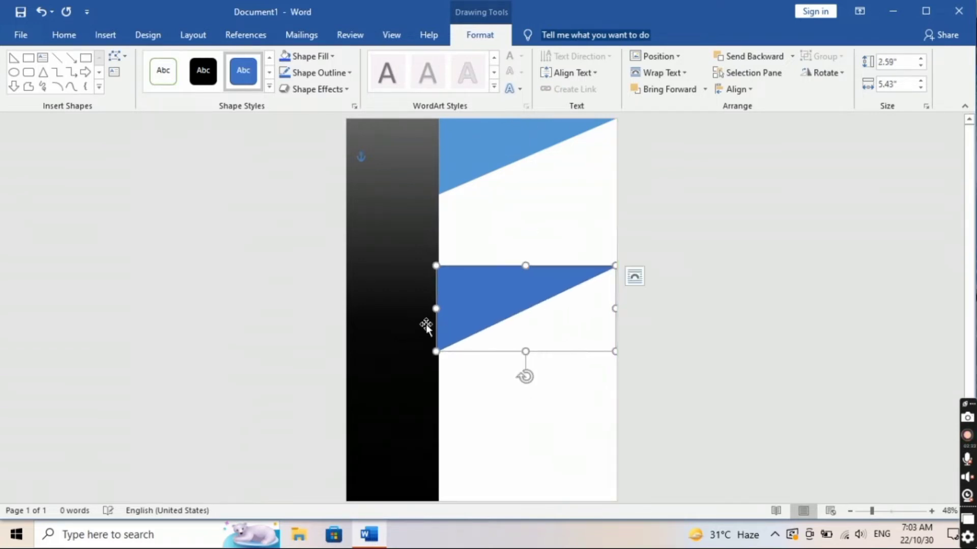
pyautogui.moveTo(433, 310); pyautogui.dragTo(687, 336)
pyautogui.moveTo(612, 315); pyautogui.dragTo(443, 292)
pyautogui.click(559, 374)
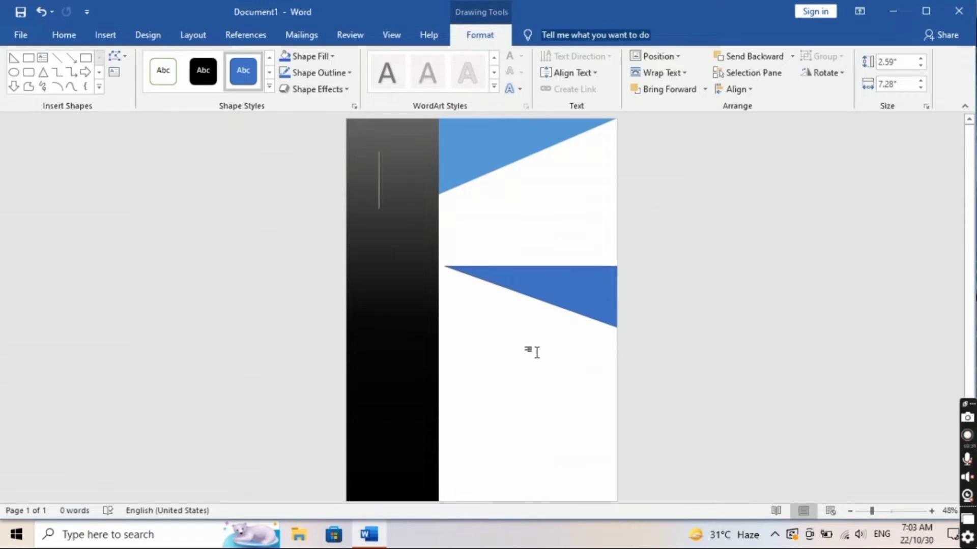
# Step: Rotate and flip the darker blue triangle, narrow it to the bar, and move it up
pyautogui.click(558, 289)
pyautogui.moveTo(564, 376)
pyautogui.mouseDown()
pyautogui.moveTo(536, 331)
pyautogui.moveTo(519, 353)
pyautogui.moveTo(576, 388)
pyautogui.mouseUp()
pyautogui.moveTo(564, 352); pyautogui.dragTo(561, 183)
pyautogui.moveTo(583, 223); pyautogui.dragTo(510, 214)
pyautogui.moveTo(384, 212); pyautogui.dragTo(437, 212)
pyautogui.moveTo(564, 234); pyautogui.dragTo(557, 189)
pyautogui.moveTo(433, 201); pyautogui.dragTo(436, 173)
pyautogui.moveTo(527, 174); pyautogui.dragTo(520, 222)
# Step: Trim the triangle shorter, align its left edge with the bar, and narrow it from the left
pyautogui.moveTo(439, 171); pyautogui.dragTo(438, 171)
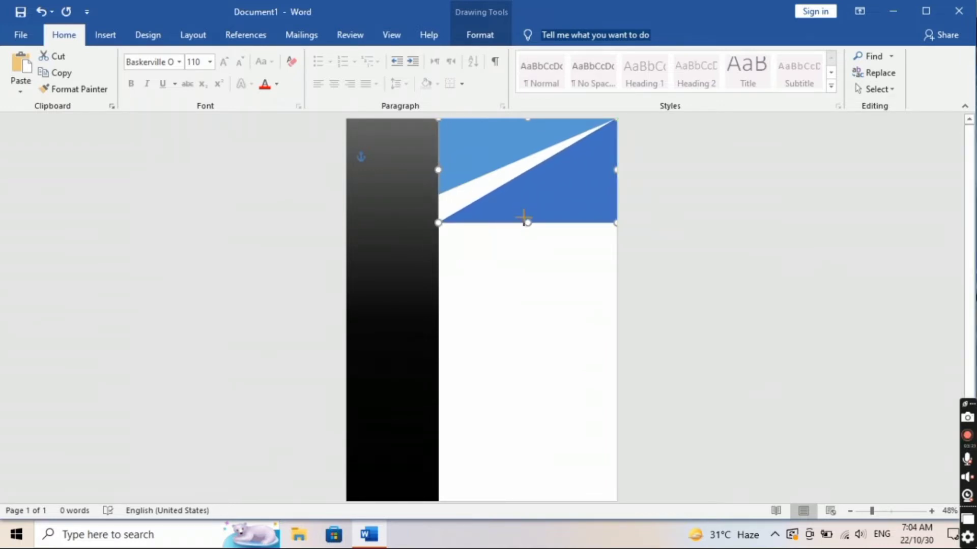
pyautogui.moveTo(524, 222); pyautogui.dragTo(524, 212)
pyautogui.moveTo(526, 120)
pyautogui.mouseDown()
pyautogui.moveTo(526, 131)
pyautogui.moveTo(524, 116)
pyautogui.mouseUp()
pyautogui.moveTo(527, 210); pyautogui.dragTo(524, 195)
pyautogui.moveTo(438, 157); pyautogui.dragTo(437, 158)
pyautogui.moveTo(505, 166); pyautogui.dragTo(515, 172)
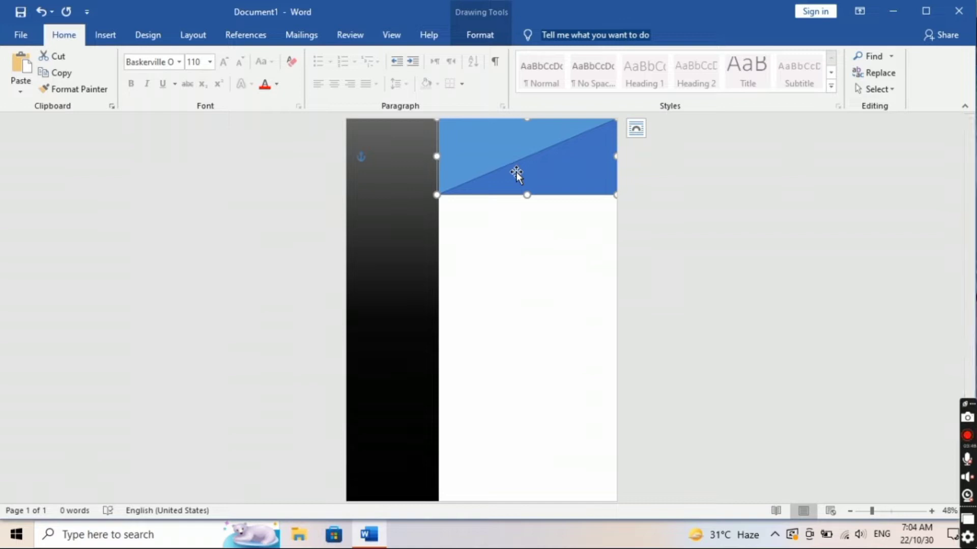
pyautogui.moveTo(516, 172); pyautogui.dragTo(540, 175)
pyautogui.moveTo(437, 146); pyautogui.dragTo(455, 146)
pyautogui.moveTo(559, 159); pyautogui.dragTo(561, 146)
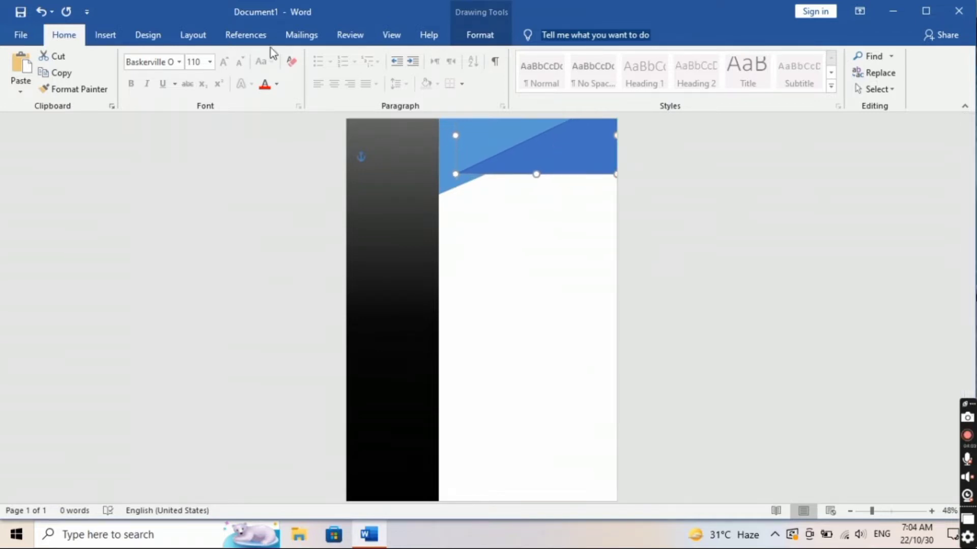
# Step: Apply the Subtle Effect - Blue, Accent 5 style to the upper blue shape
pyautogui.click(115, 36)
pyautogui.click(153, 37)
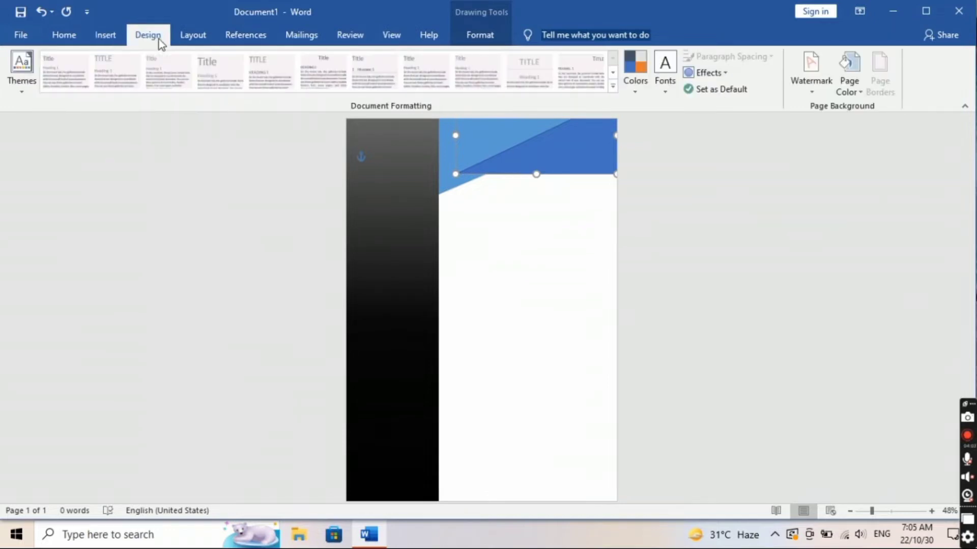
pyautogui.click(101, 35)
pyautogui.click(188, 42)
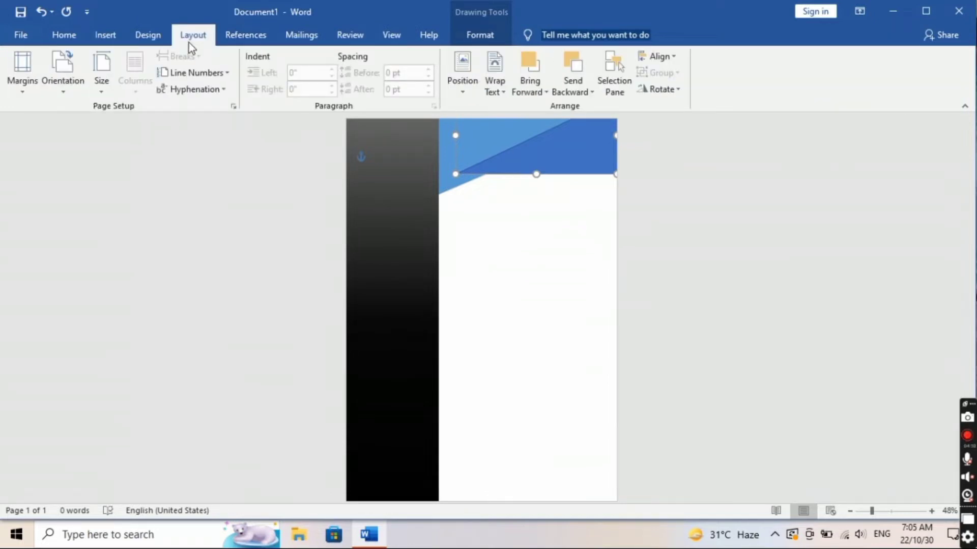
pyautogui.click(109, 31)
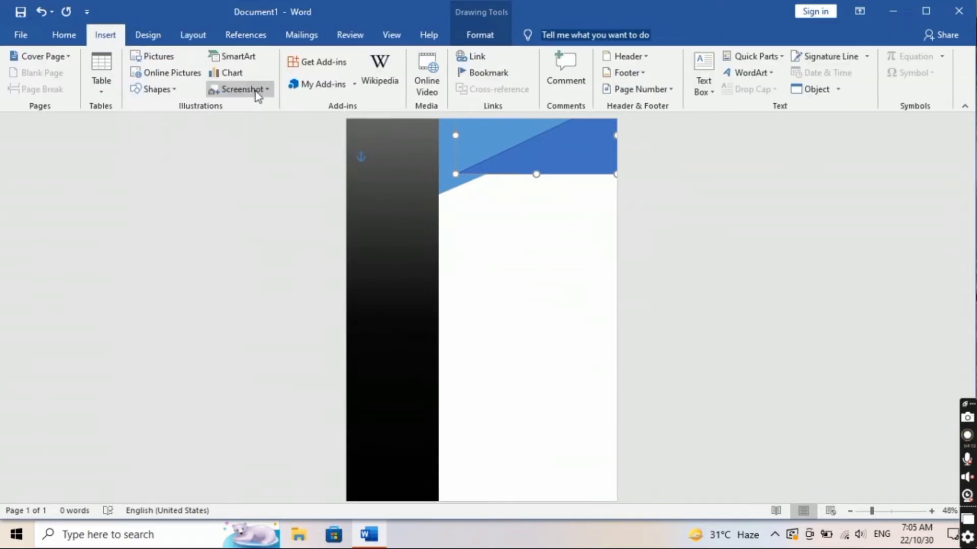
pyautogui.click(62, 36)
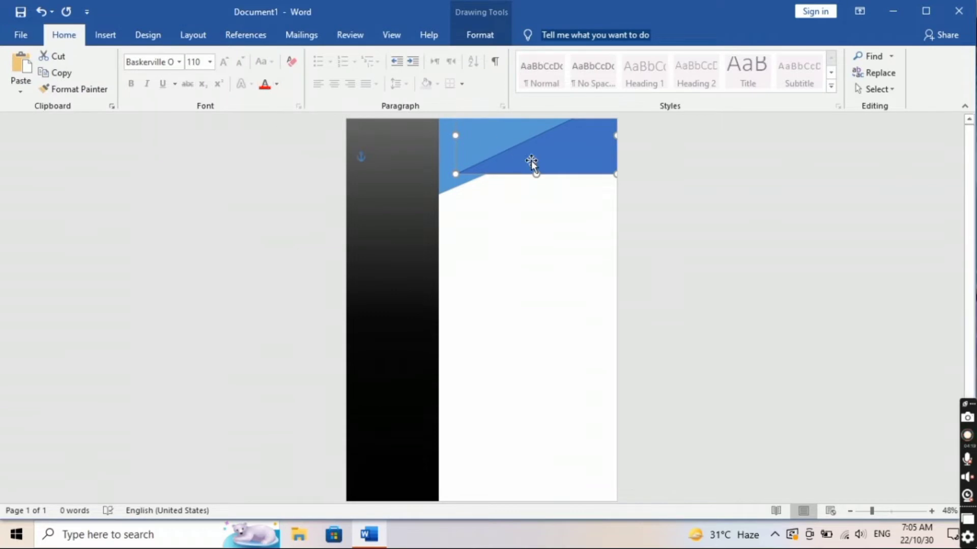
pyautogui.doubleClick(551, 146)
pyautogui.click(269, 88)
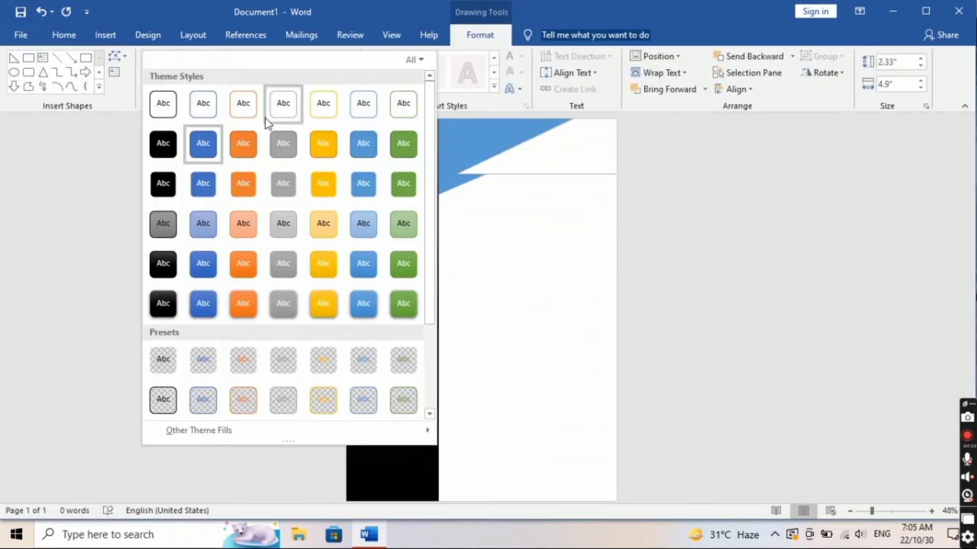
pyautogui.click(361, 239)
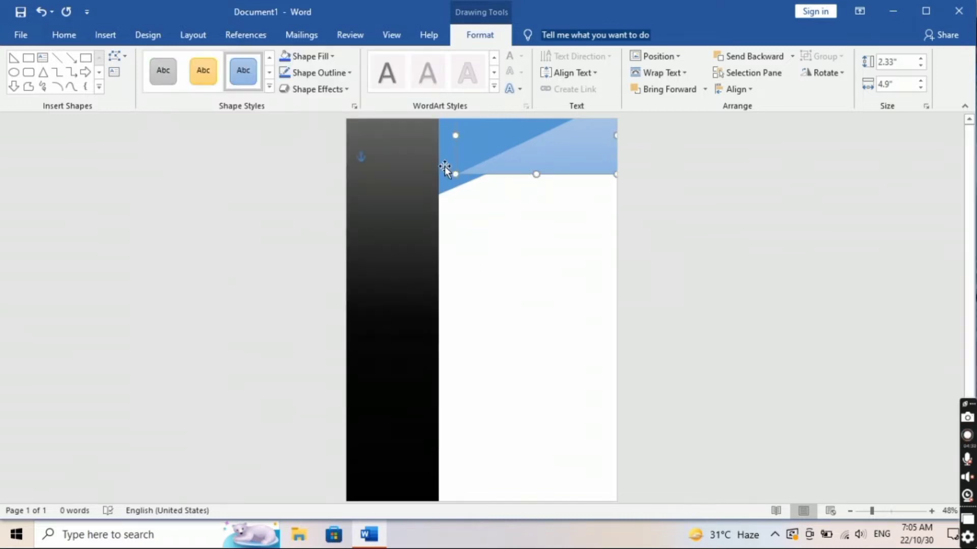
pyautogui.click(508, 253)
# Step: Stretch the lower triangle downward and make the upper shape taller and wider toward the sidebar
pyautogui.click(459, 148)
pyautogui.moveTo(526, 194); pyautogui.dragTo(529, 230)
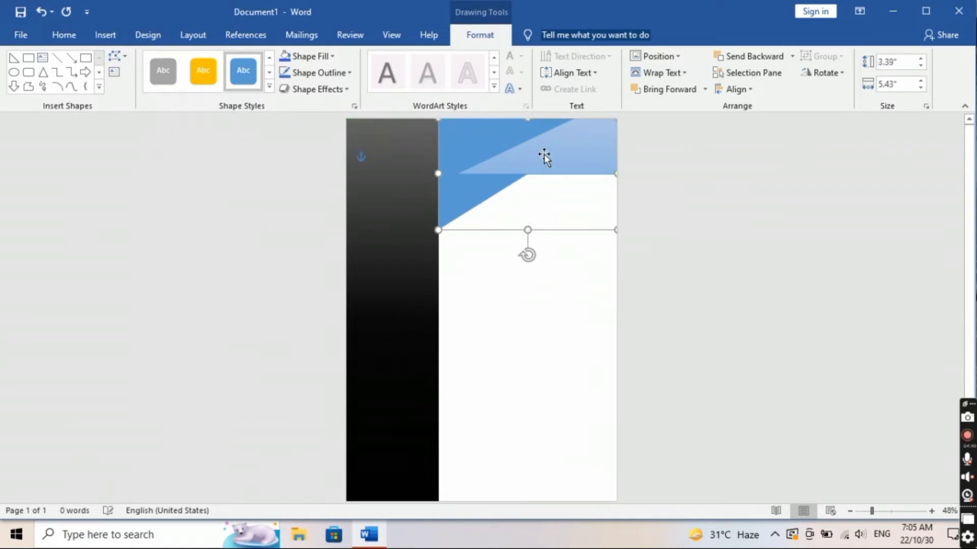
pyautogui.click(543, 157)
pyautogui.moveTo(532, 172); pyautogui.dragTo(536, 199)
pyautogui.moveTo(456, 149); pyautogui.dragTo(450, 149)
pyautogui.moveTo(538, 172); pyautogui.dragTo(536, 214)
# Step: Fit the light-blue triangle flush to the page top and sidebar at 2.44" by 5.01"
pyautogui.moveTo(534, 140); pyautogui.dragTo(566, 134)
pyautogui.moveTo(533, 185); pyautogui.dragTo(534, 197)
pyautogui.moveTo(534, 120); pyautogui.dragTo(534, 117)
pyautogui.moveTo(450, 157)
pyautogui.mouseDown()
pyautogui.moveTo(438, 159)
pyautogui.moveTo(452, 157)
pyautogui.mouseUp()
pyautogui.moveTo(534, 197); pyautogui.dragTo(531, 199)
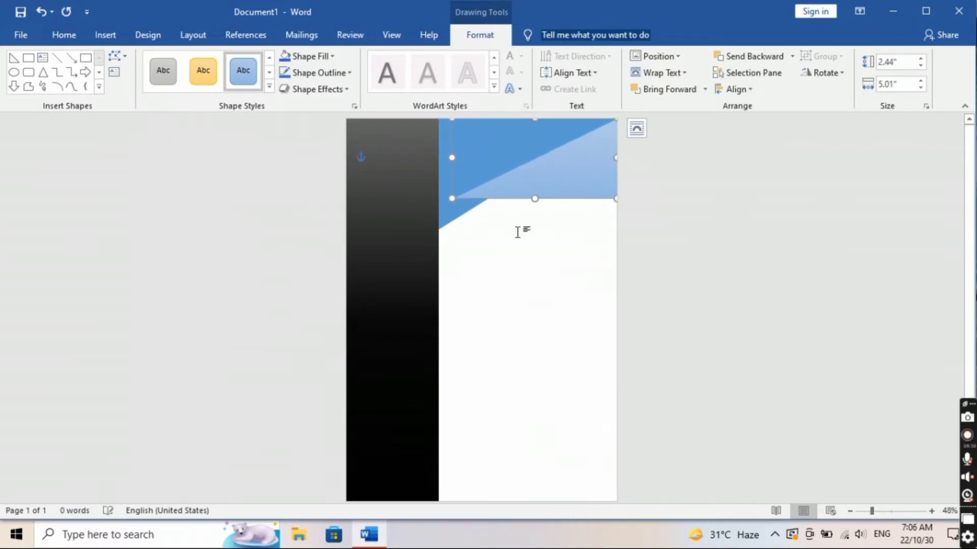
pyautogui.click(492, 256)
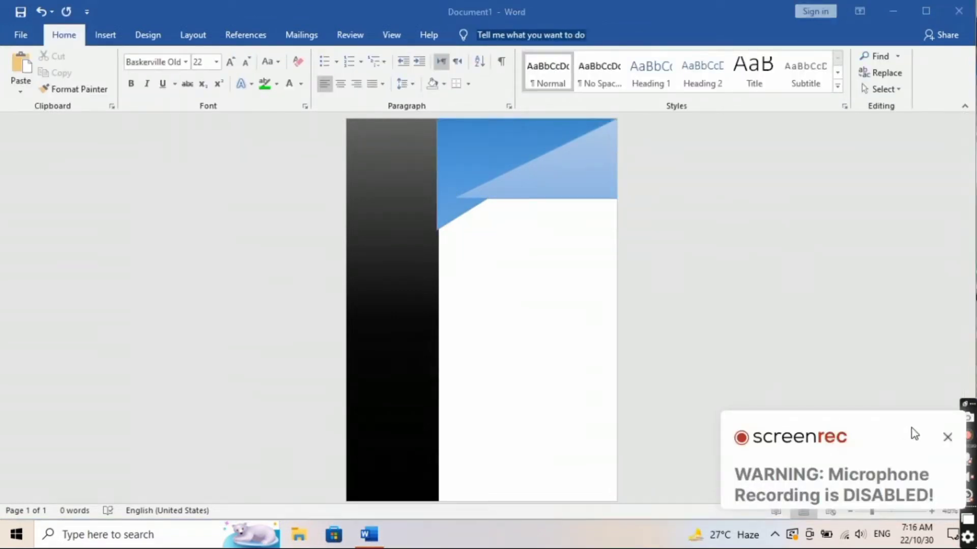
pyautogui.click(947, 437)
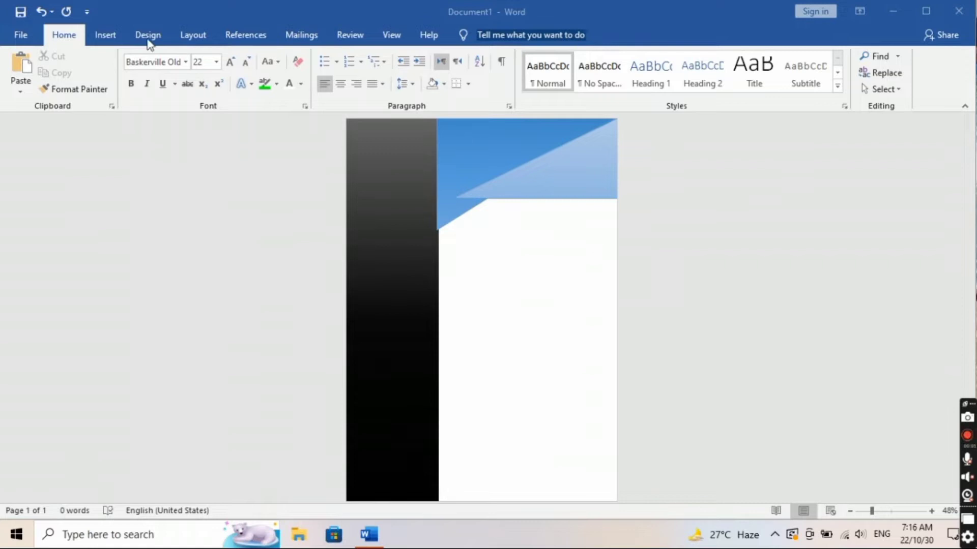
# Step: Draw a 2.02" by 2.94" text box just below the blue header
pyautogui.click(110, 36)
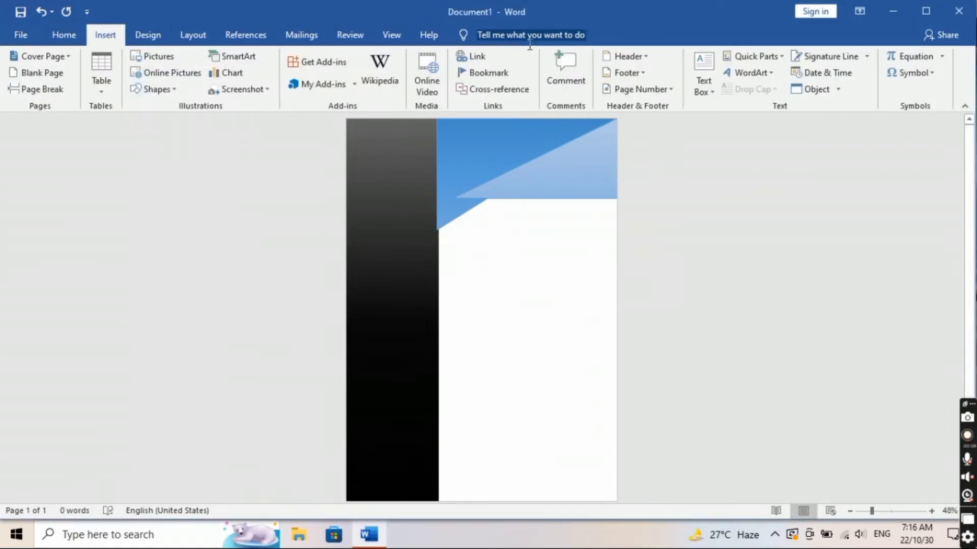
pyautogui.click(704, 94)
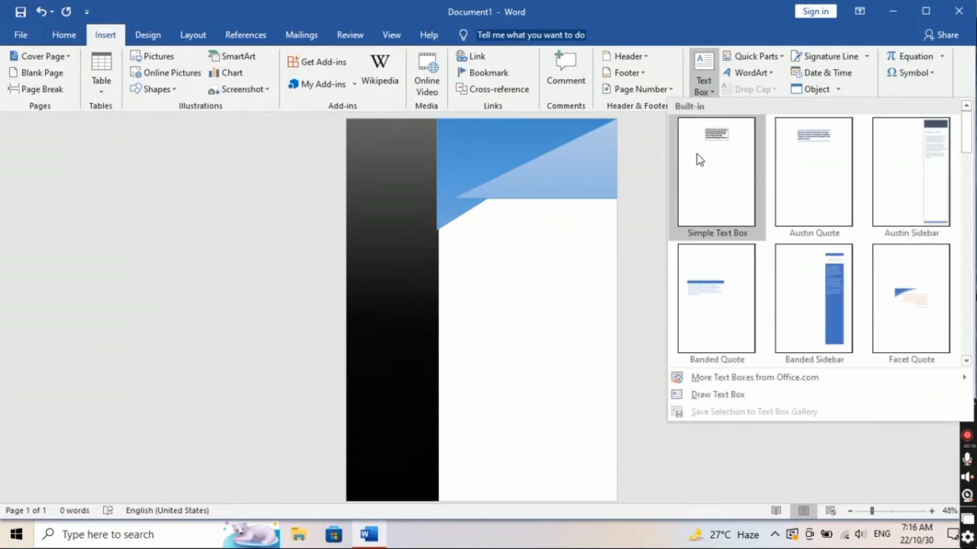
pyautogui.click(727, 395)
pyautogui.moveTo(467, 272); pyautogui.dragTo(563, 338)
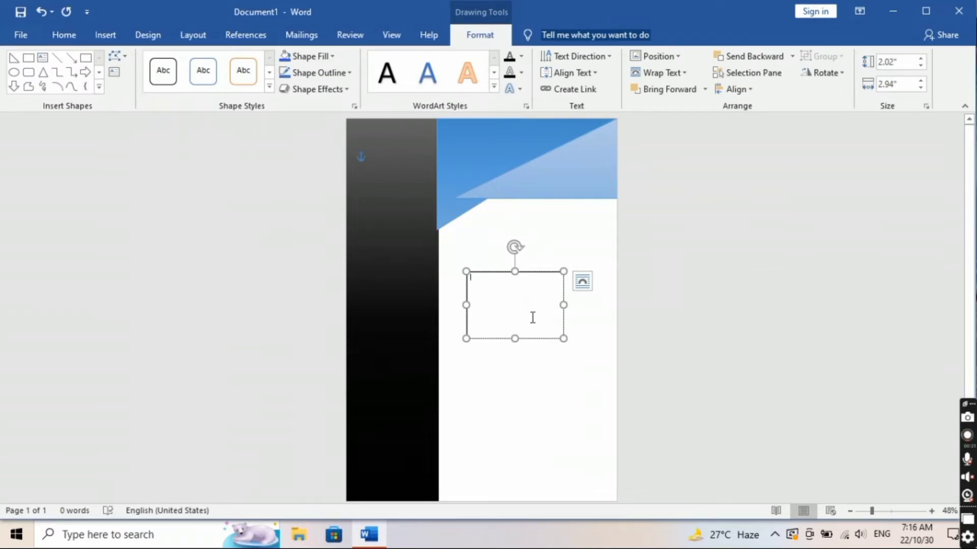
# Step: Type 'cv' in the text box and set it to 72 pt
pyautogui.write('cv')
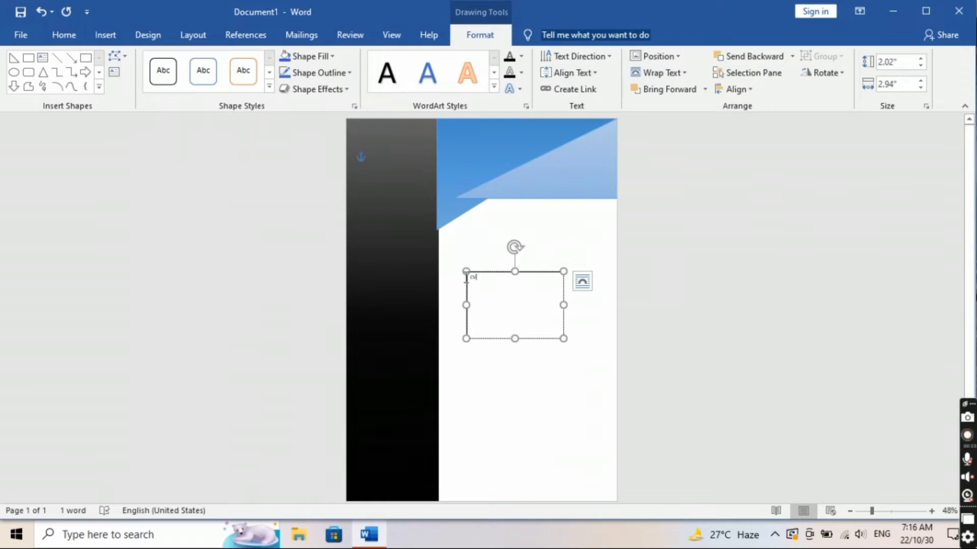
pyautogui.doubleClick(468, 278)
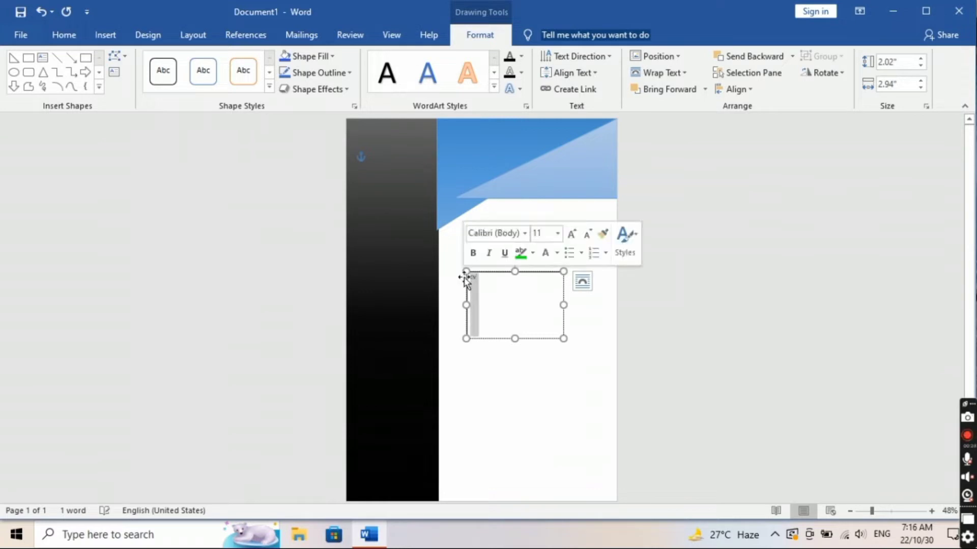
pyautogui.click(558, 233)
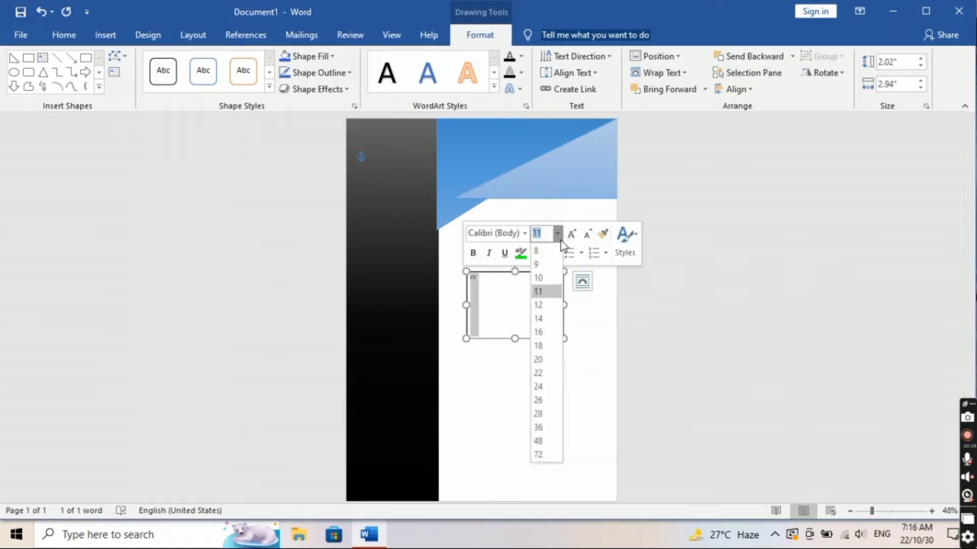
pyautogui.click(542, 455)
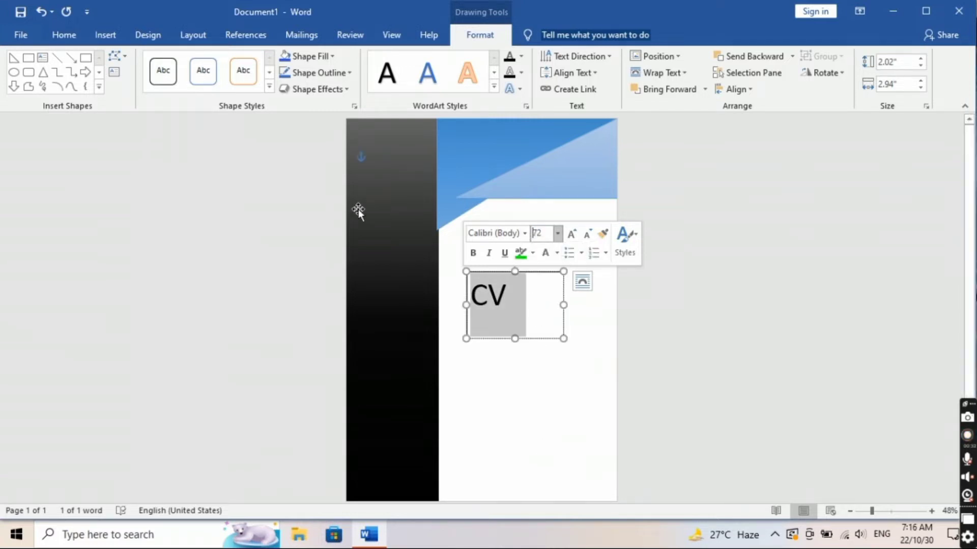
# Step: Apply the CentSchbkCyrill BT font to CV and move the box up onto the header
pyautogui.click(54, 41)
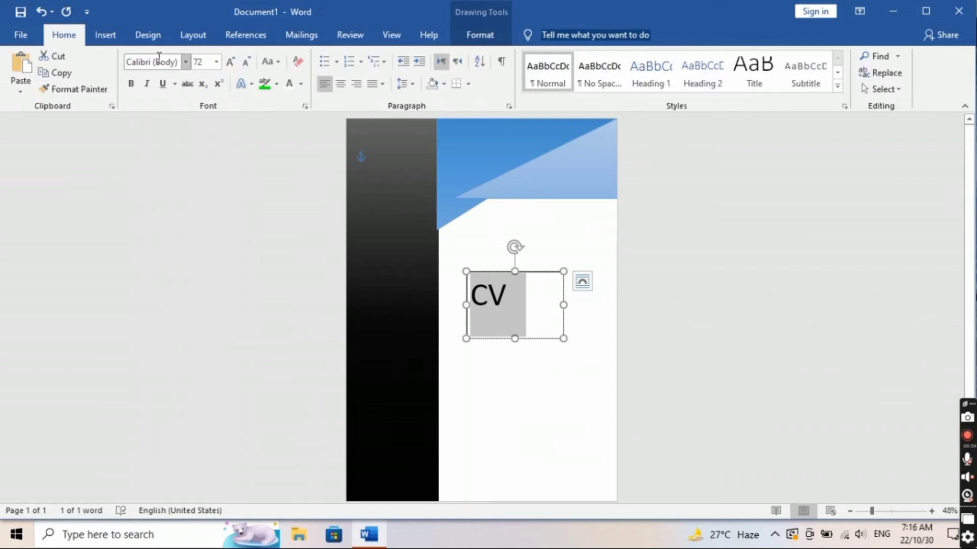
pyautogui.click(185, 63)
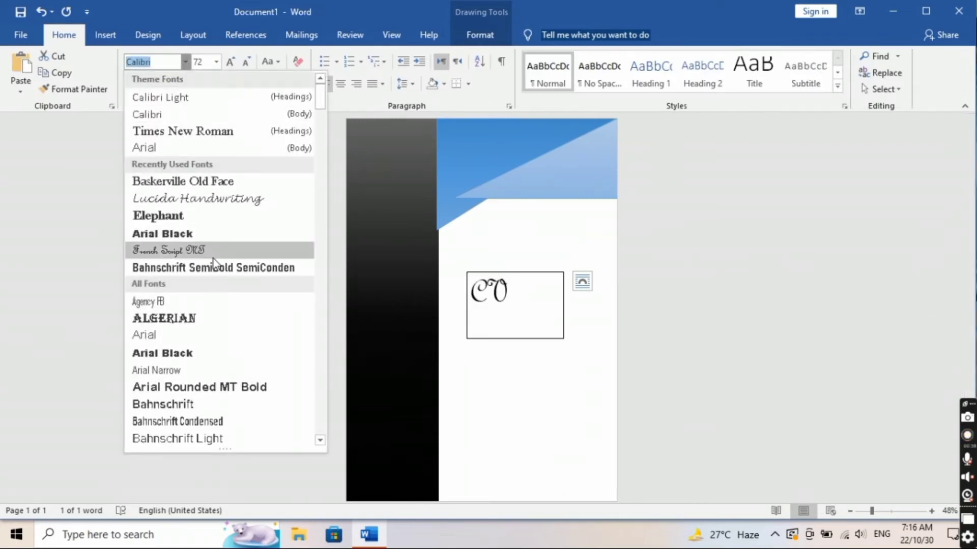
pyautogui.scroll(-7, 219, 255)
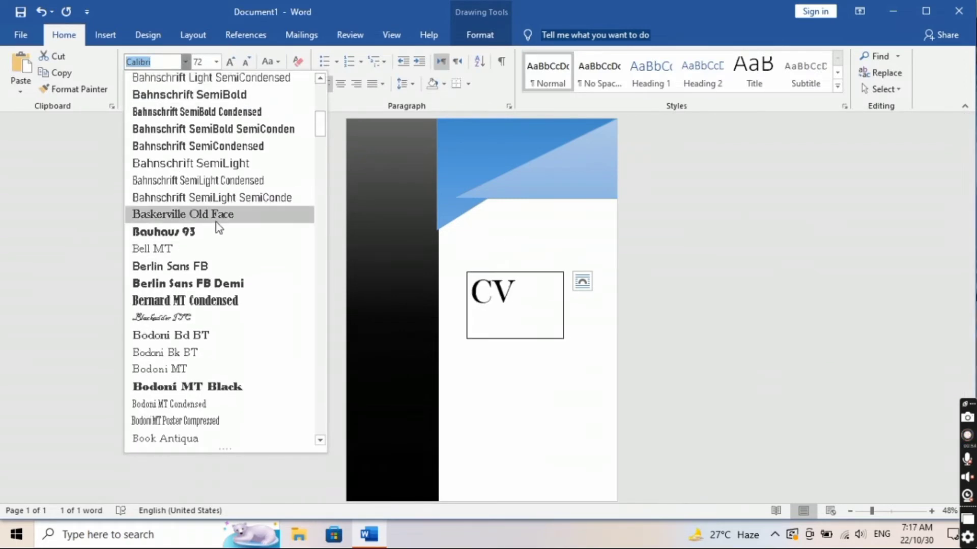
pyautogui.scroll(-6, 234, 416)
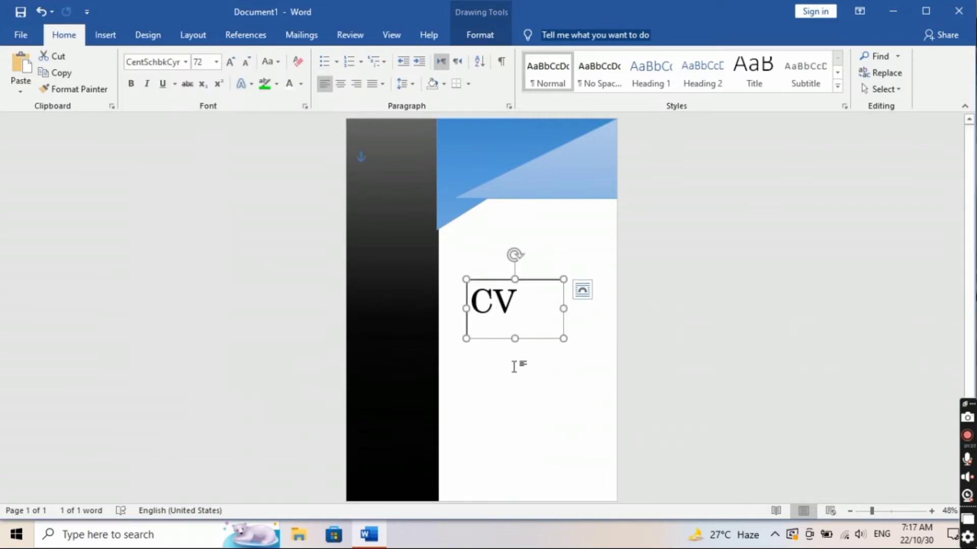
pyautogui.click(514, 366)
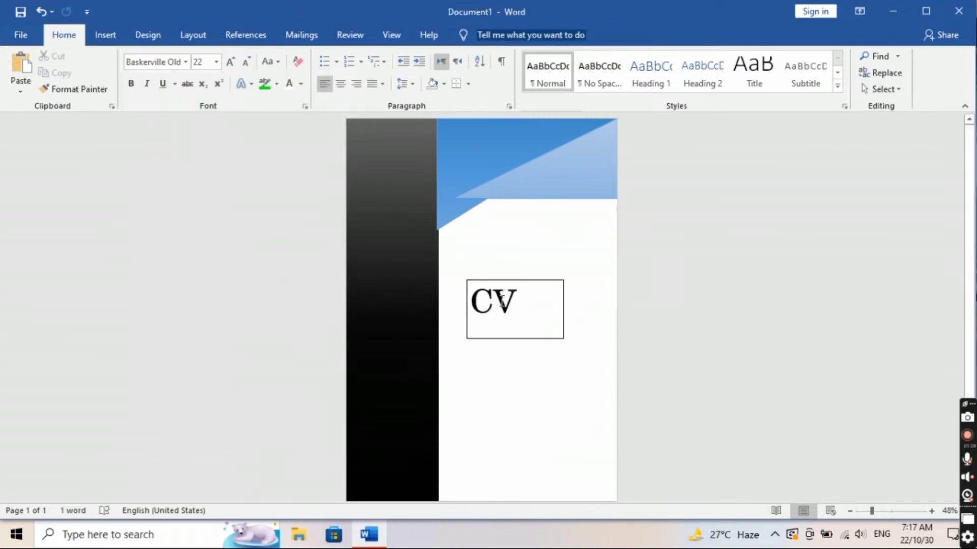
pyautogui.click(527, 305)
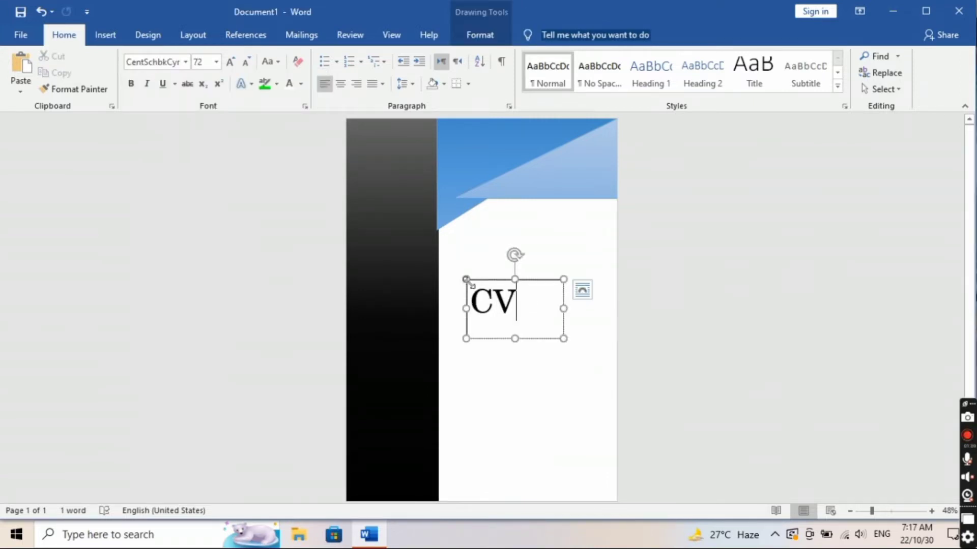
pyautogui.moveTo(524, 282); pyautogui.dragTo(493, 117)
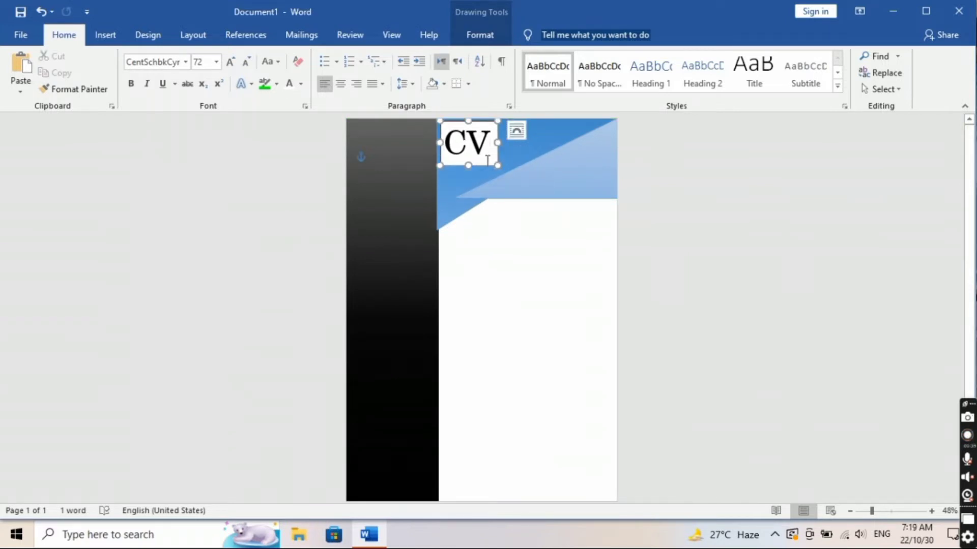
# Step: Give the CV text a gradient blue text effect style
pyautogui.click(501, 142)
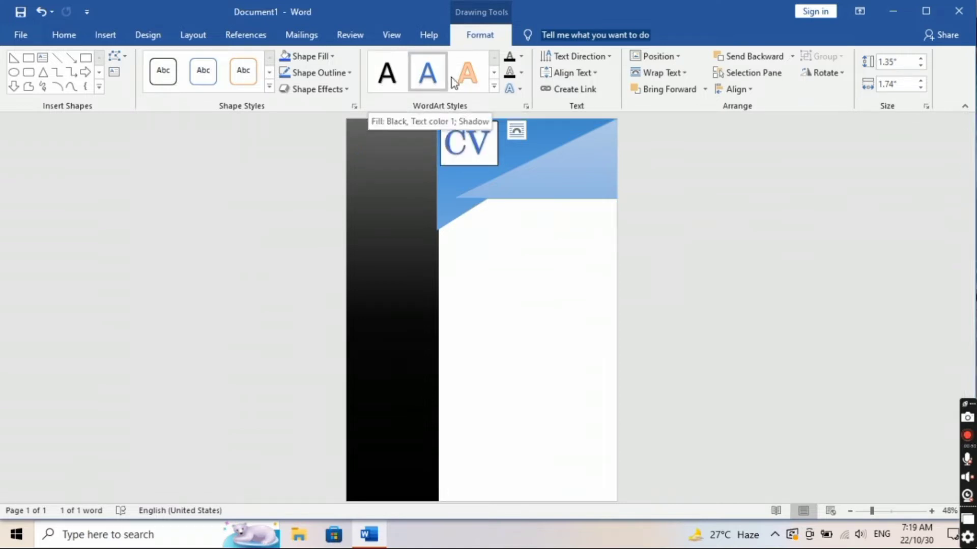
pyautogui.click(493, 87)
pyautogui.click(429, 113)
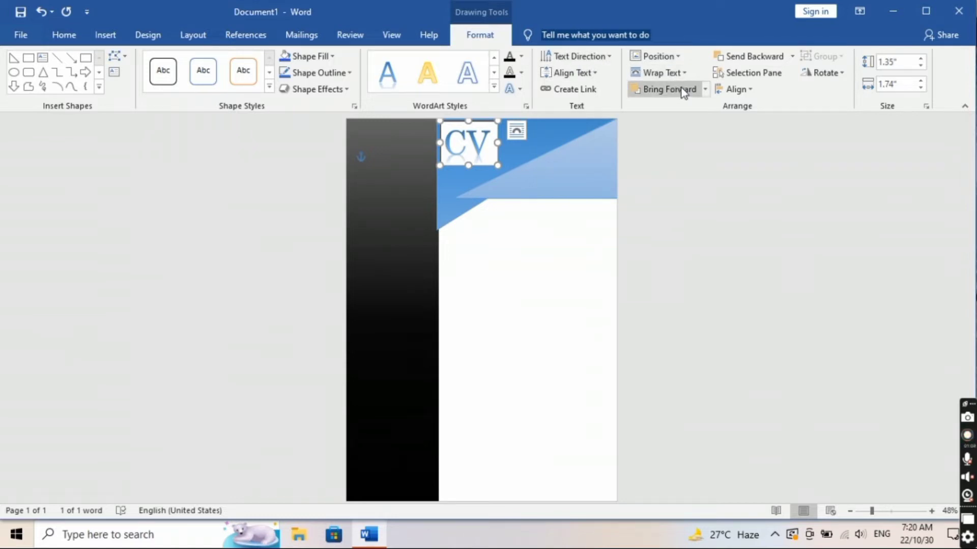
# Step: Set the CV text box to No Outline and No Fill
pyautogui.click(314, 72)
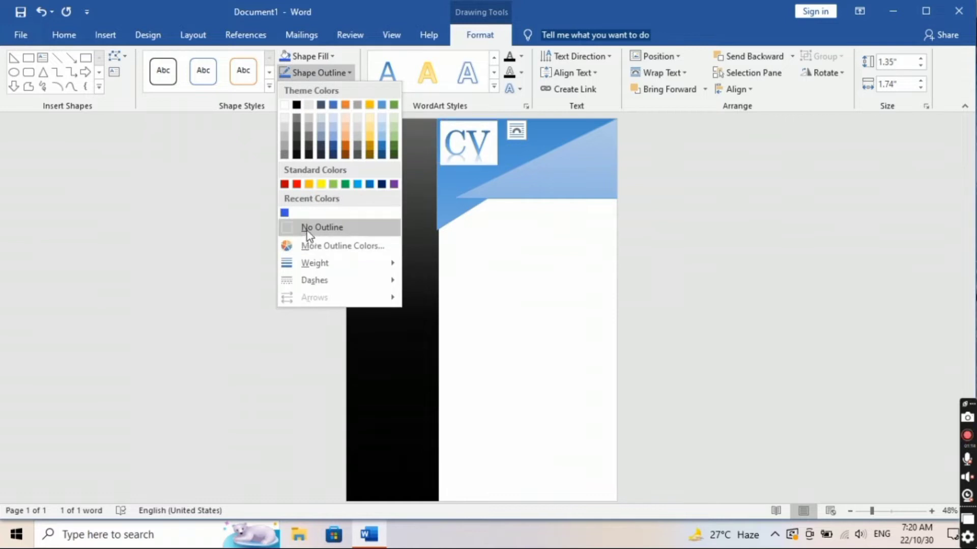
pyautogui.click(309, 230)
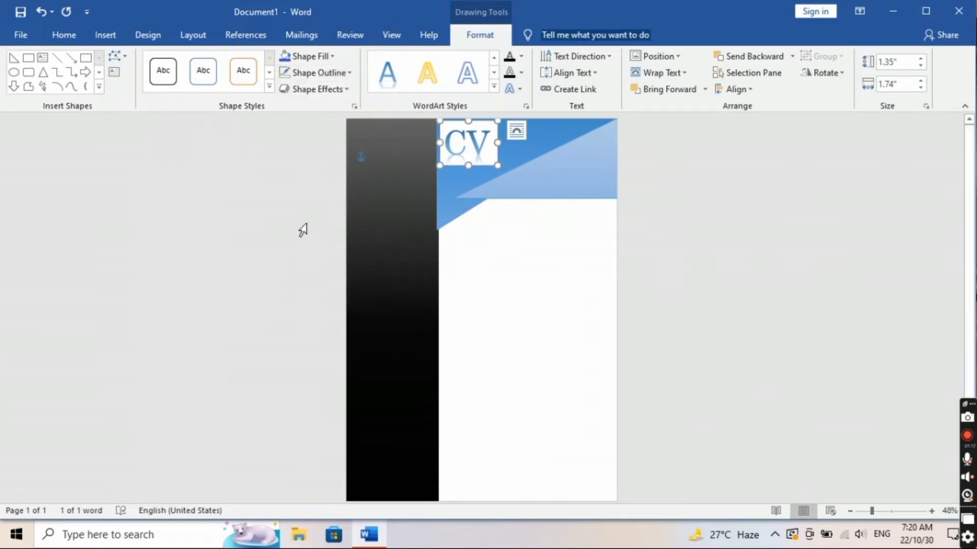
pyautogui.click(314, 55)
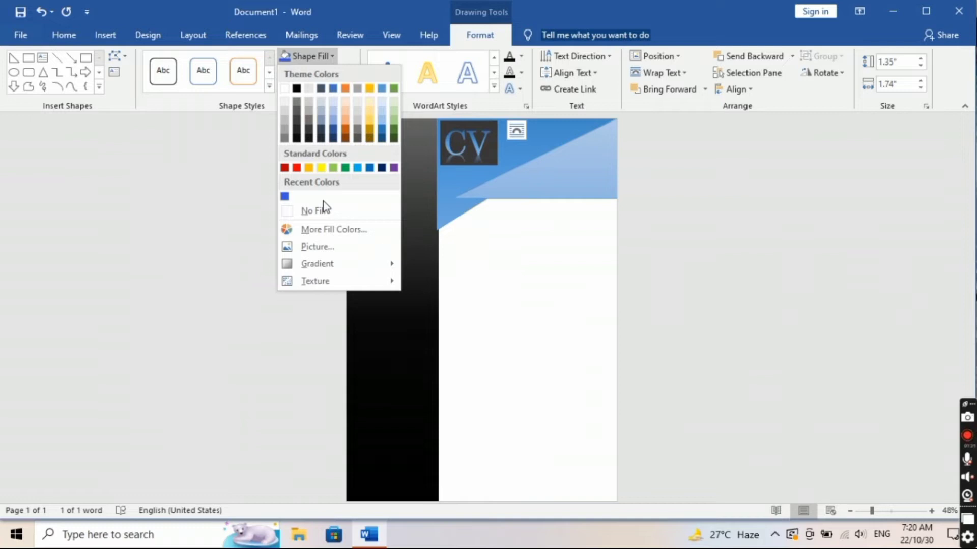
pyautogui.click(313, 211)
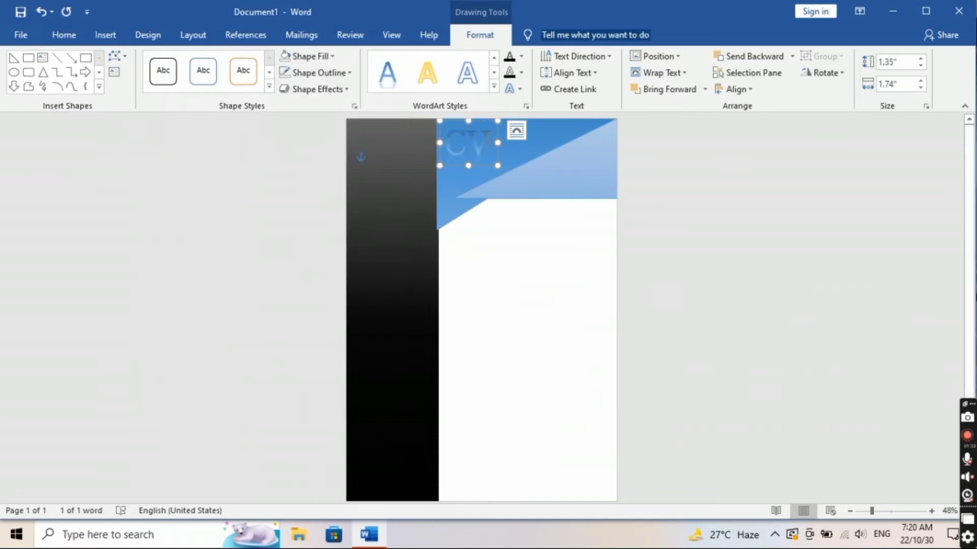
# Step: Try several WordArt styles on the title, ending with a bold black one
pyautogui.click(438, 80)
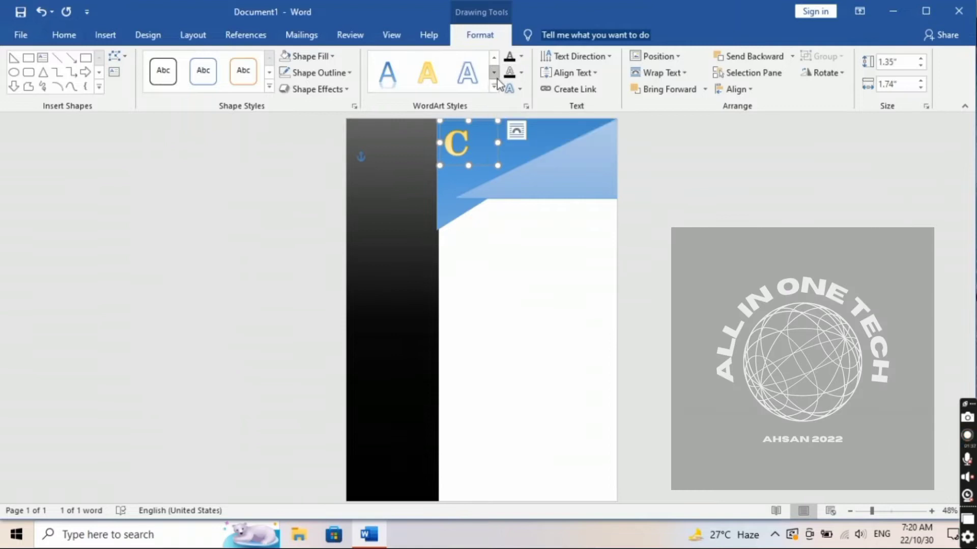
pyautogui.click(494, 85)
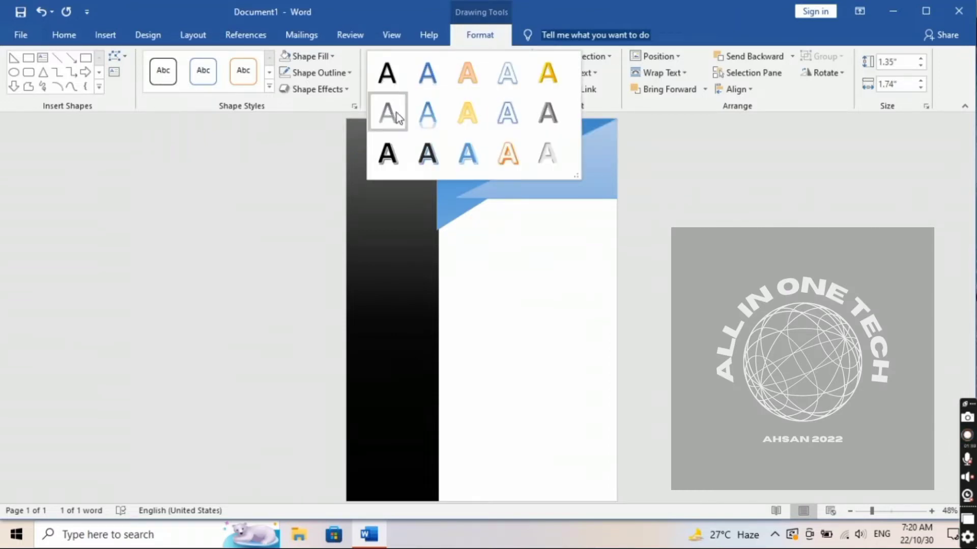
pyautogui.click(390, 81)
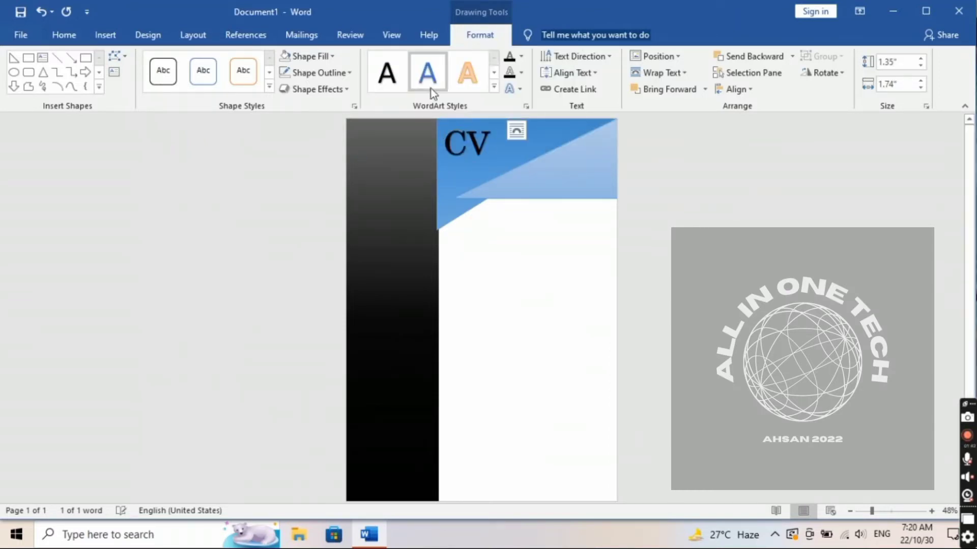
pyautogui.click(417, 87)
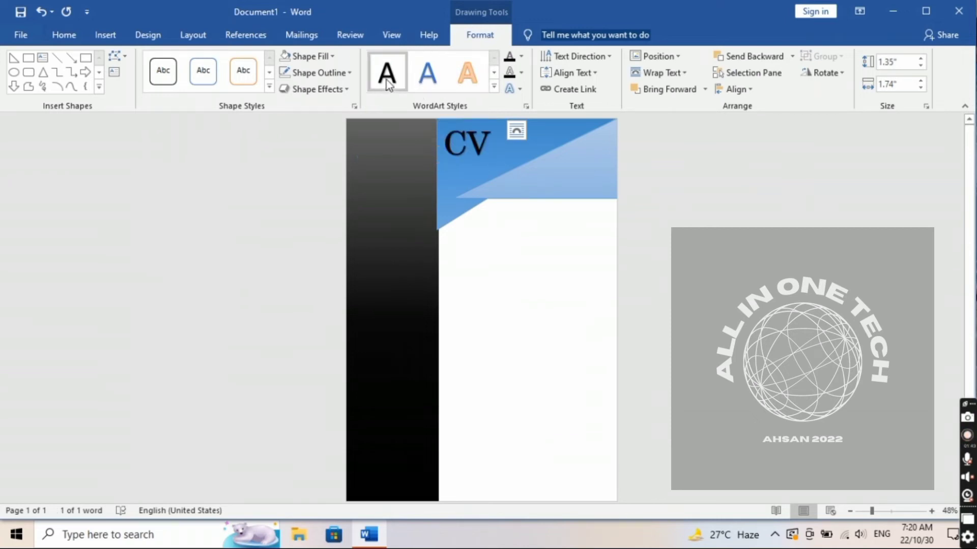
pyautogui.click(495, 87)
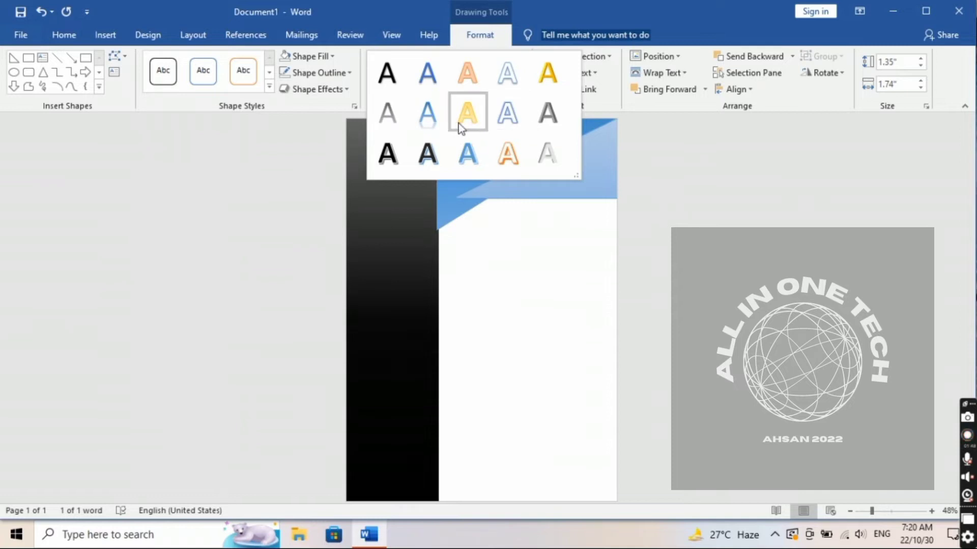
pyautogui.click(391, 163)
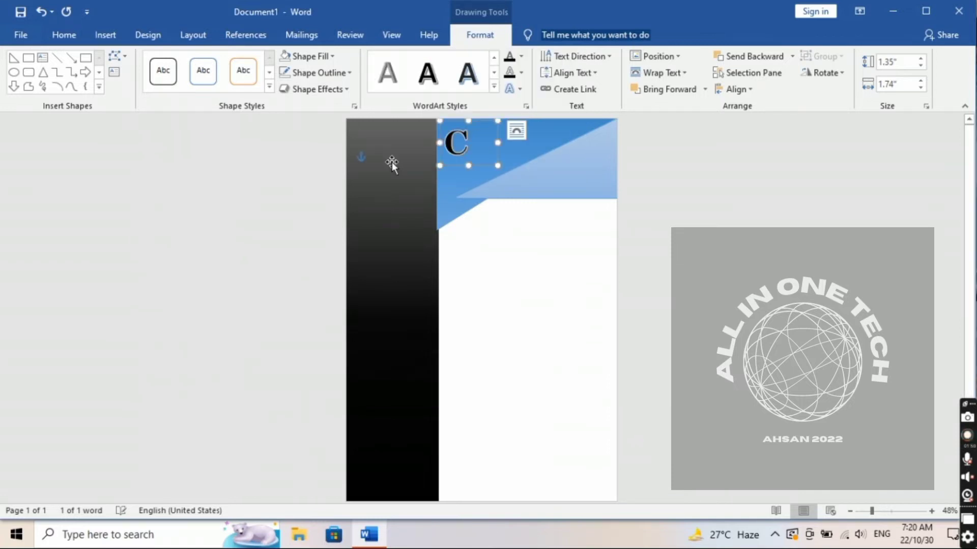
# Step: Add the V, widen the text box to 2", and apply the plain black WordArt style
pyautogui.write('V')
pyautogui.click(435, 143)
pyautogui.moveTo(493, 144); pyautogui.dragTo(502, 144)
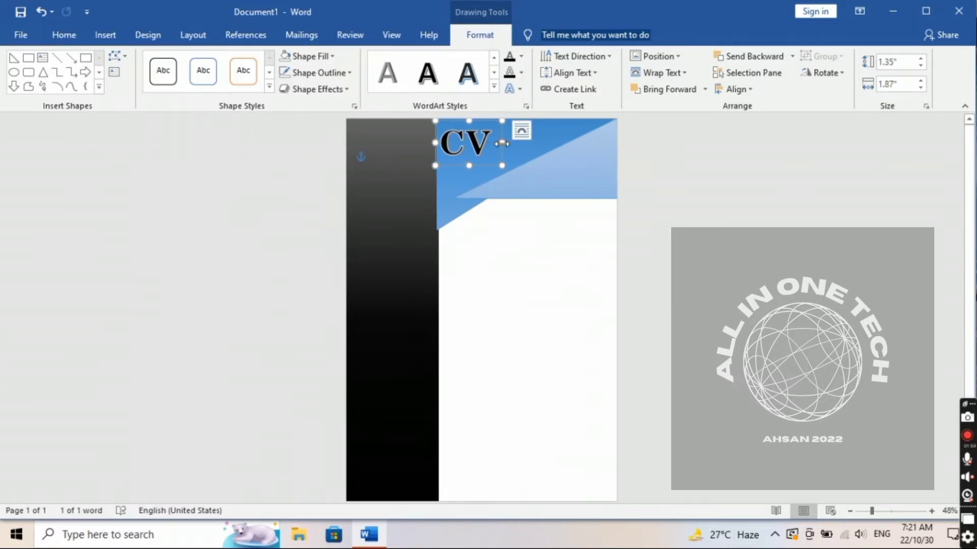
pyautogui.click(394, 83)
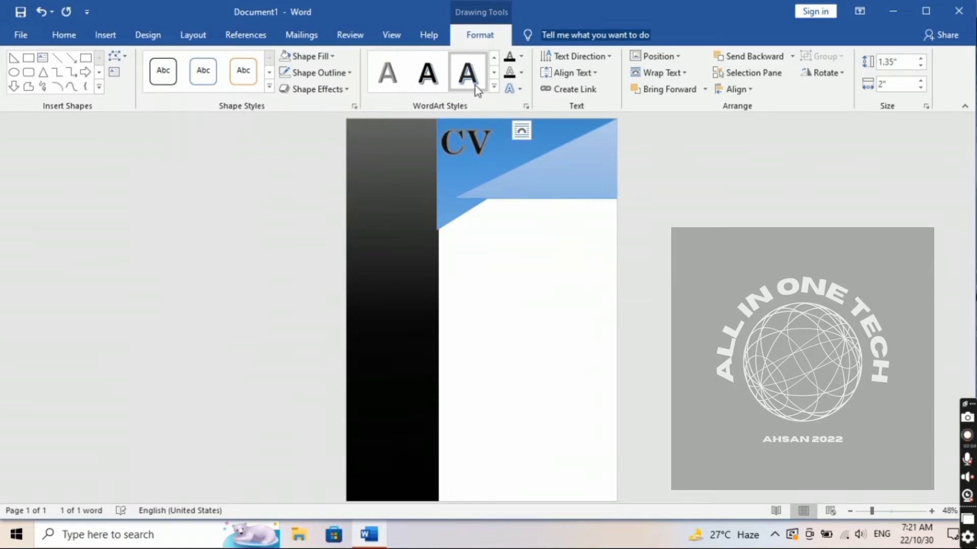
pyautogui.click(494, 88)
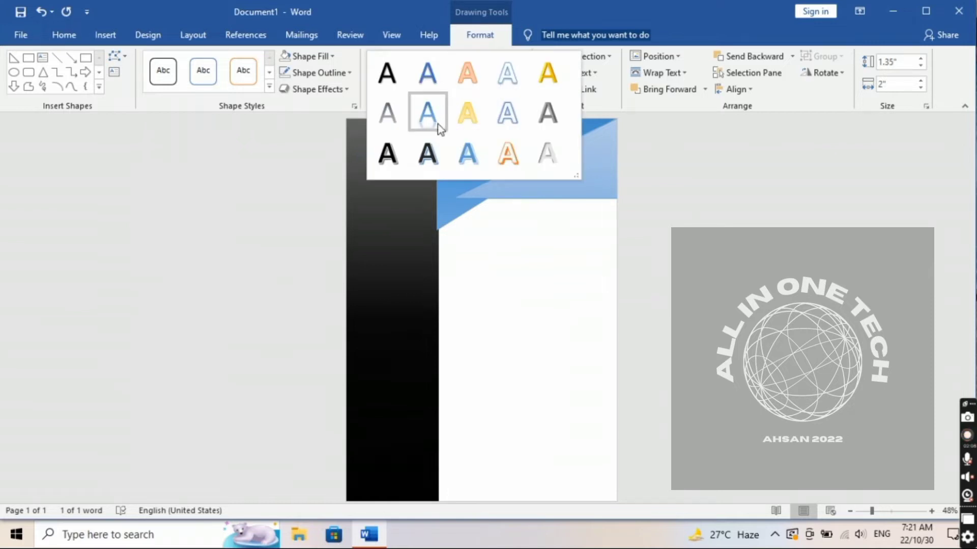
pyautogui.click(387, 77)
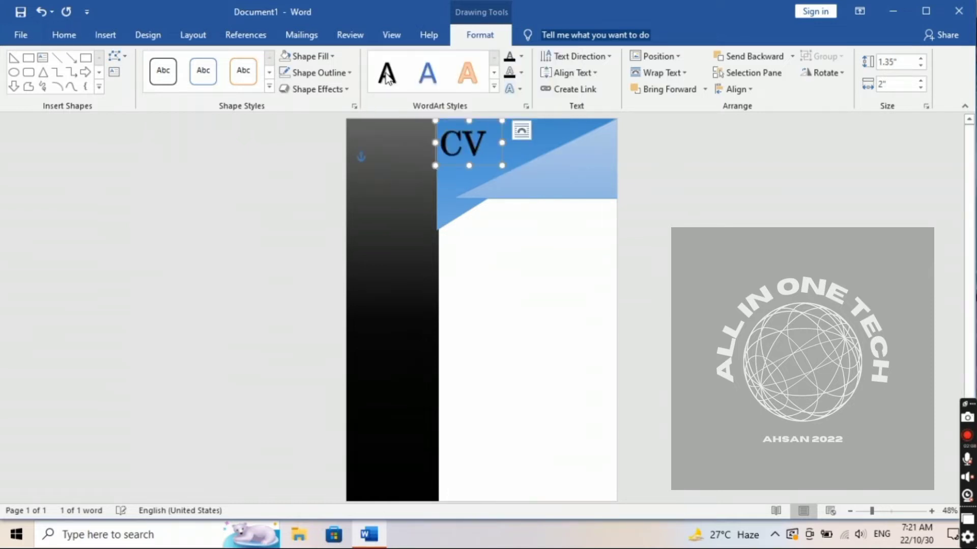
# Step: Remove the CV letters' outline and add the first Reflection Variation beneath them
pyautogui.click(521, 74)
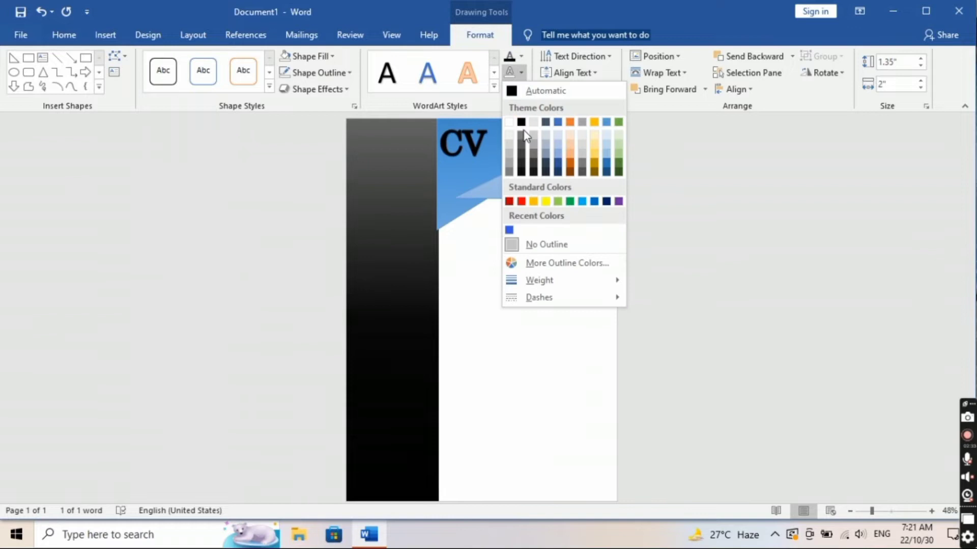
pyautogui.click(527, 246)
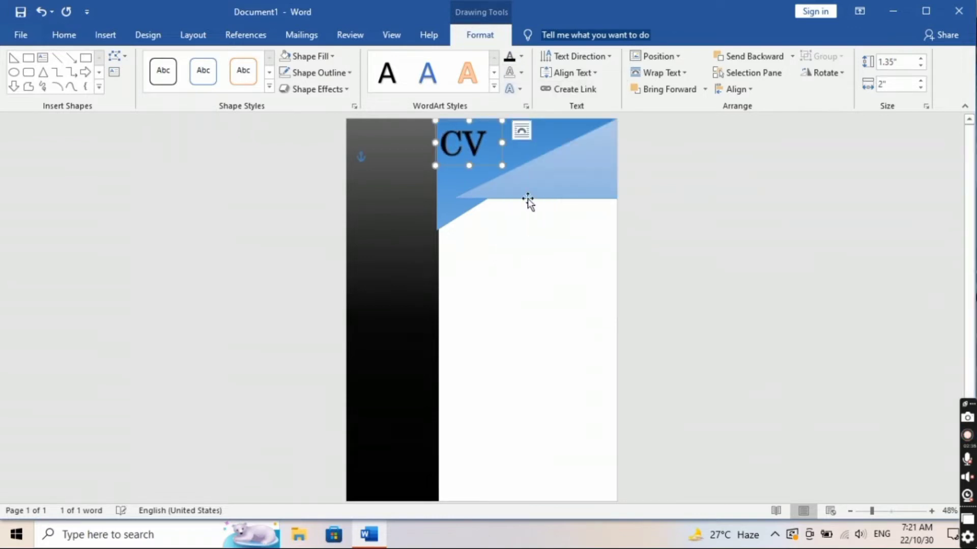
pyautogui.click(518, 90)
pyautogui.moveTo(531, 125)
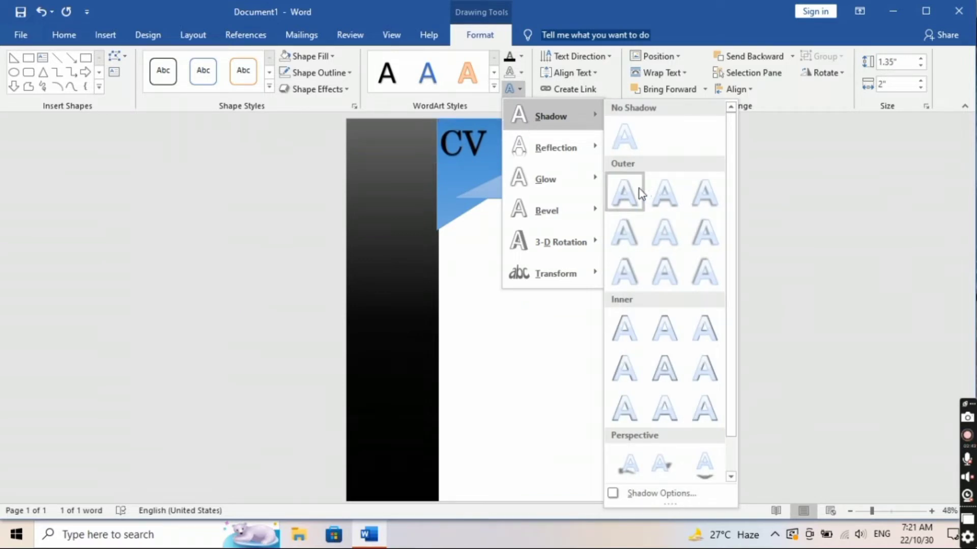
pyautogui.moveTo(573, 159)
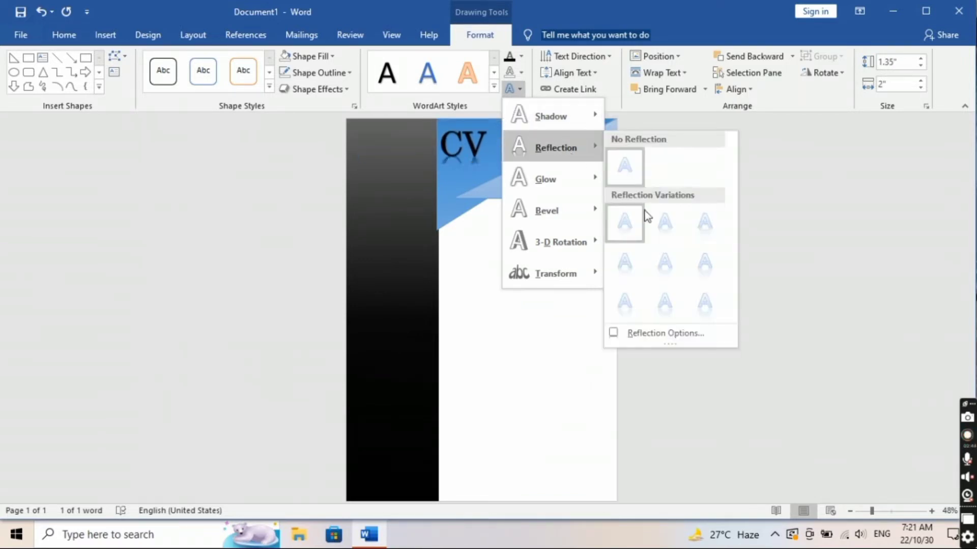
pyautogui.click(638, 222)
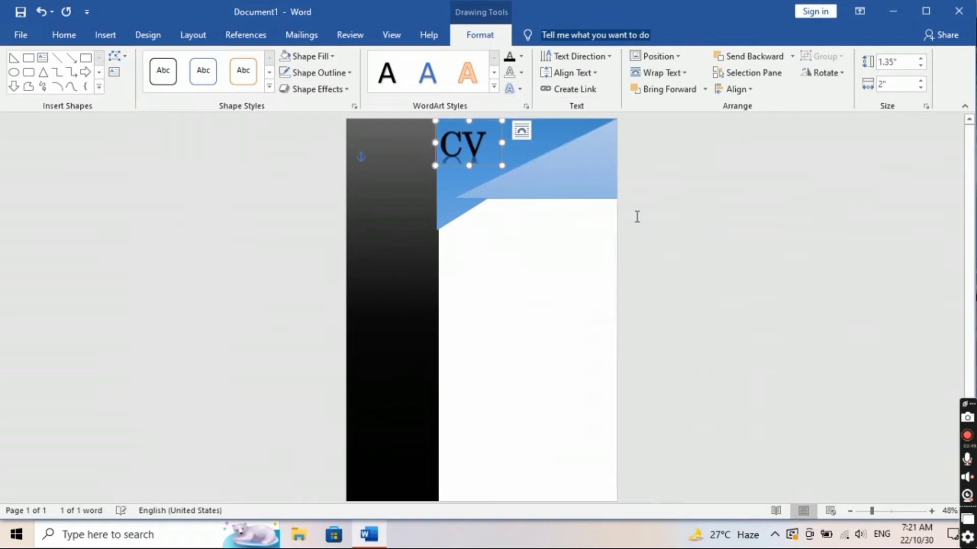
pyautogui.click(499, 234)
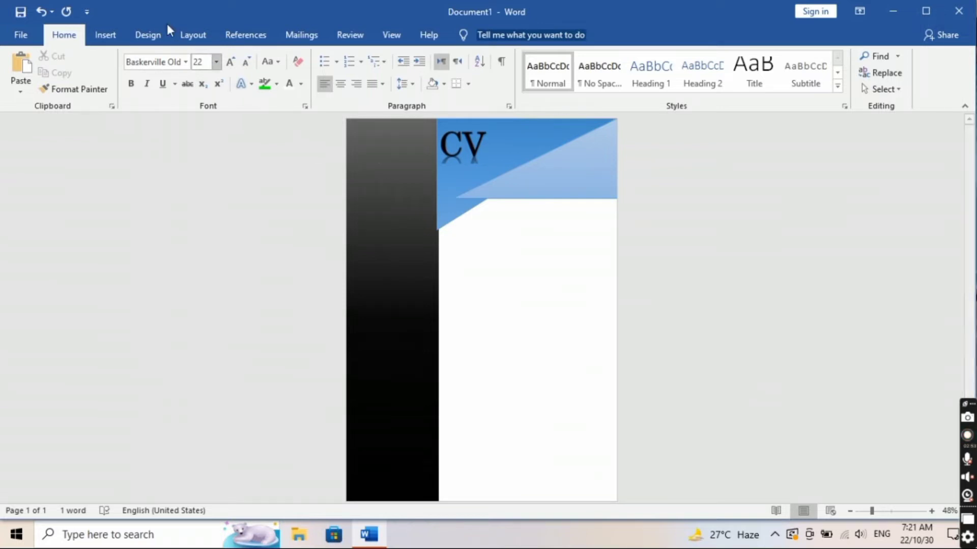
# Step: Draw a plain text box, about 2.87" by 3.67", below the blue header
pyautogui.click(97, 41)
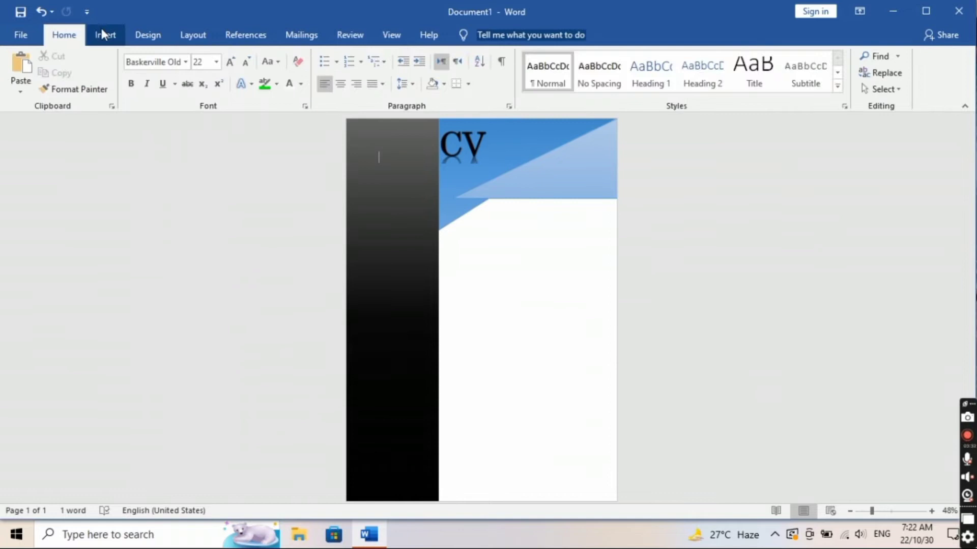
pyautogui.click(104, 36)
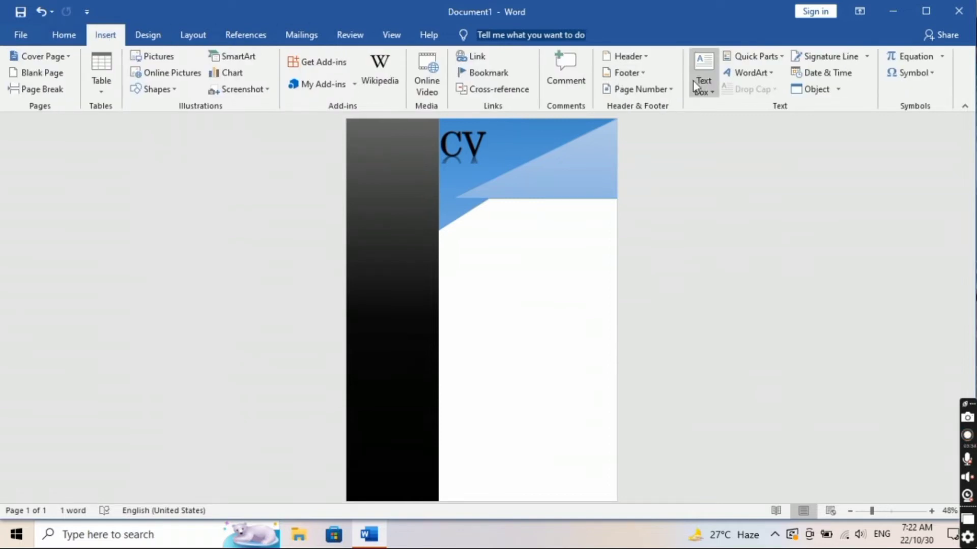
pyautogui.click(694, 82)
pyautogui.click(730, 395)
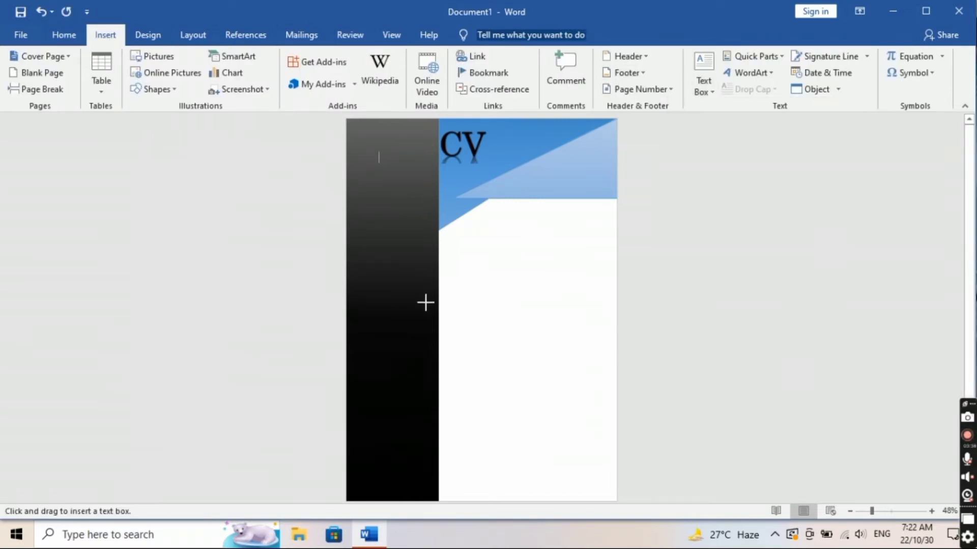
pyautogui.moveTo(476, 267)
pyautogui.mouseDown()
pyautogui.moveTo(586, 369)
pyautogui.moveTo(597, 361)
pyautogui.mouseUp()
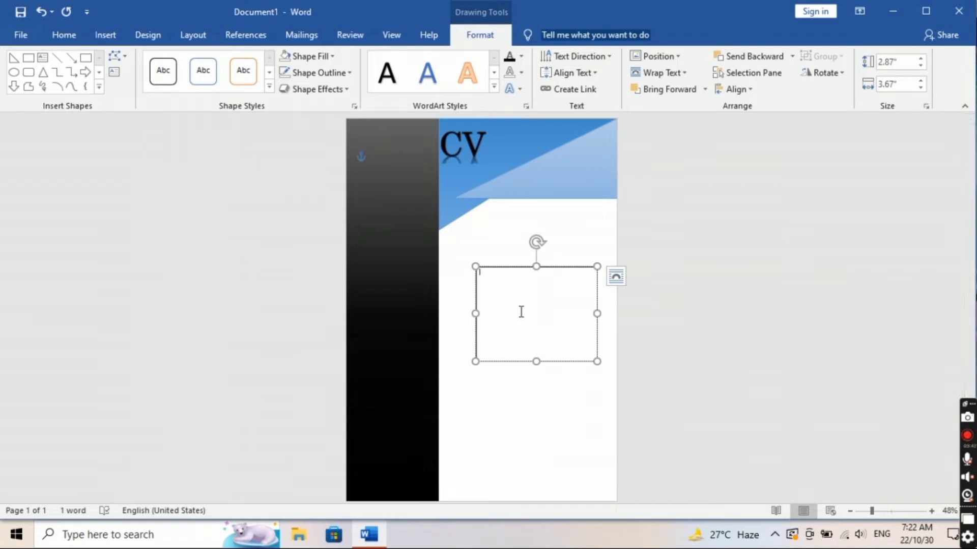
# Step: Type the CV owner's name in the box and set it to 48 pt
pyautogui.write('AC')
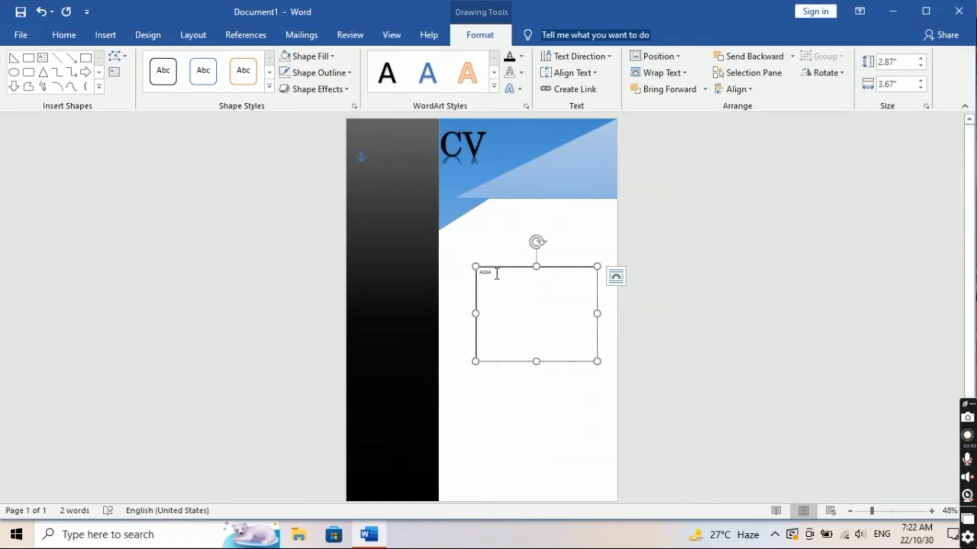
pyautogui.moveTo(496, 274); pyautogui.dragTo(472, 264)
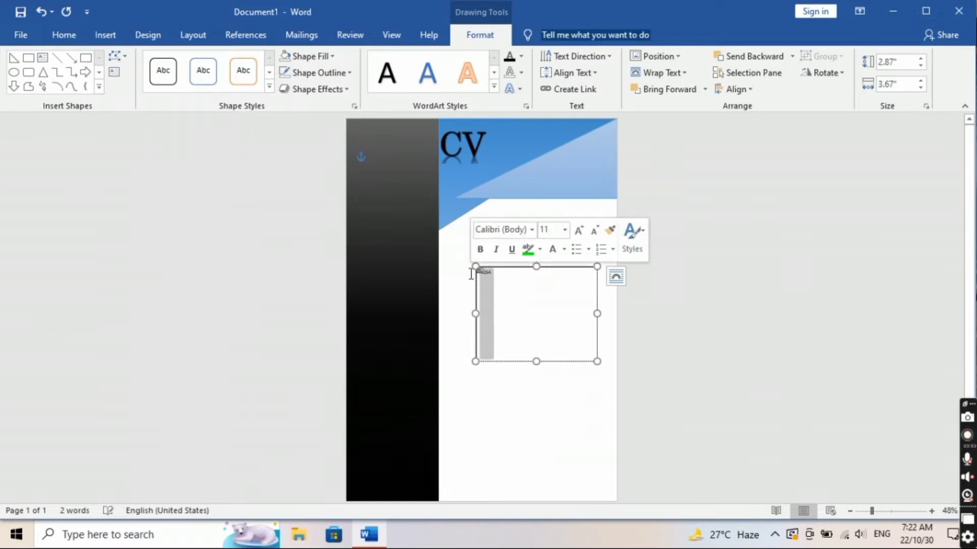
pyautogui.click(65, 35)
pyautogui.click(225, 65)
pyautogui.click(225, 65)
pyautogui.click(225, 65)
pyautogui.click(225, 65)
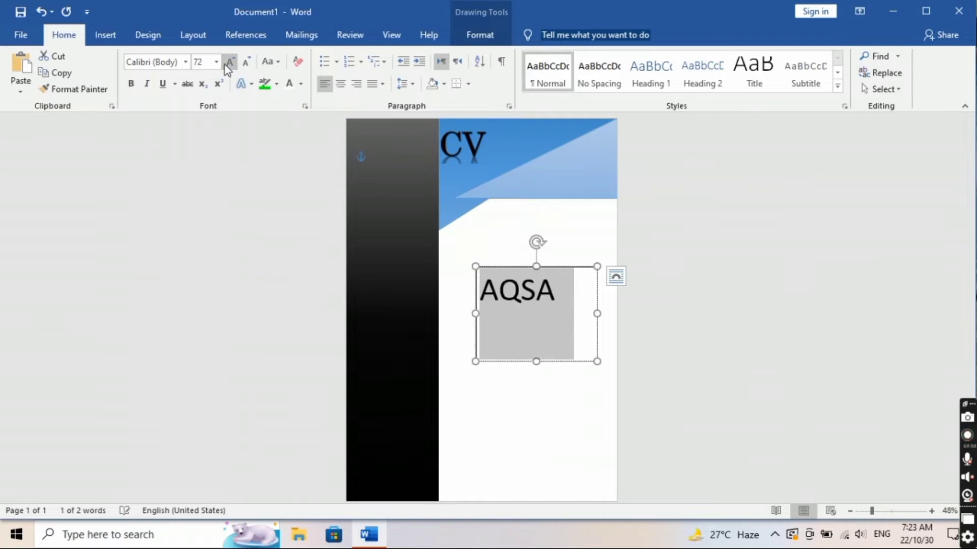
pyautogui.click(224, 65)
pyautogui.click(246, 63)
pyautogui.click(246, 63)
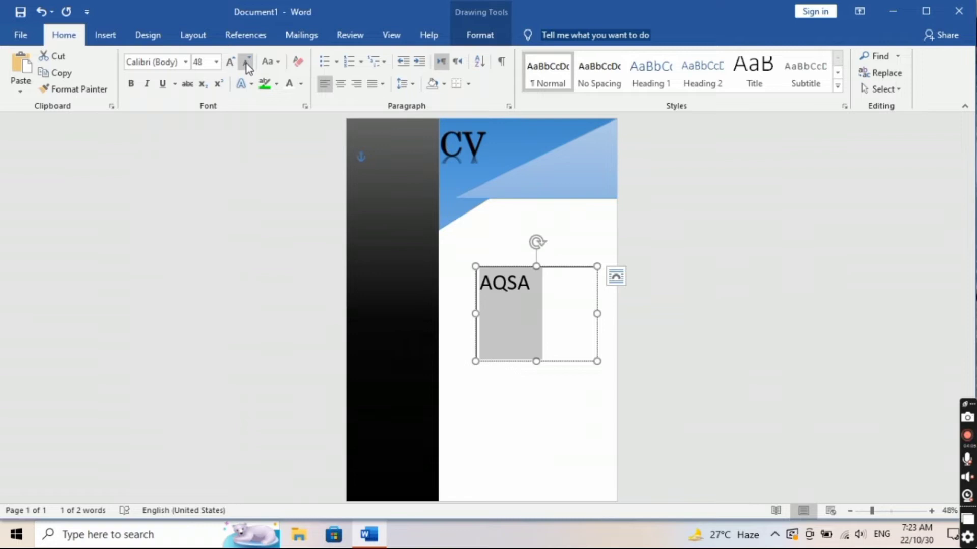
# Step: Set the name in Times New Roman and move its box to the sidebar's top
pyautogui.click(185, 62)
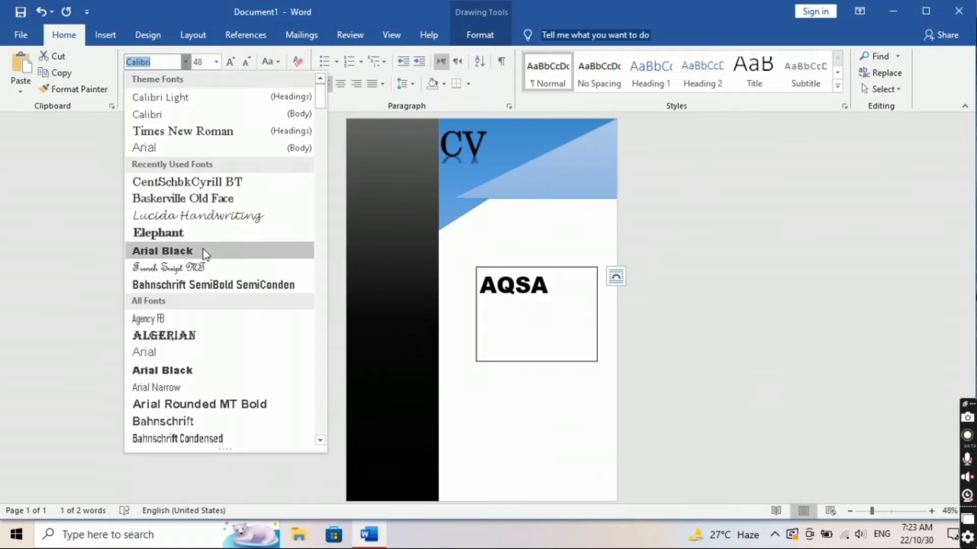
pyautogui.click(218, 130)
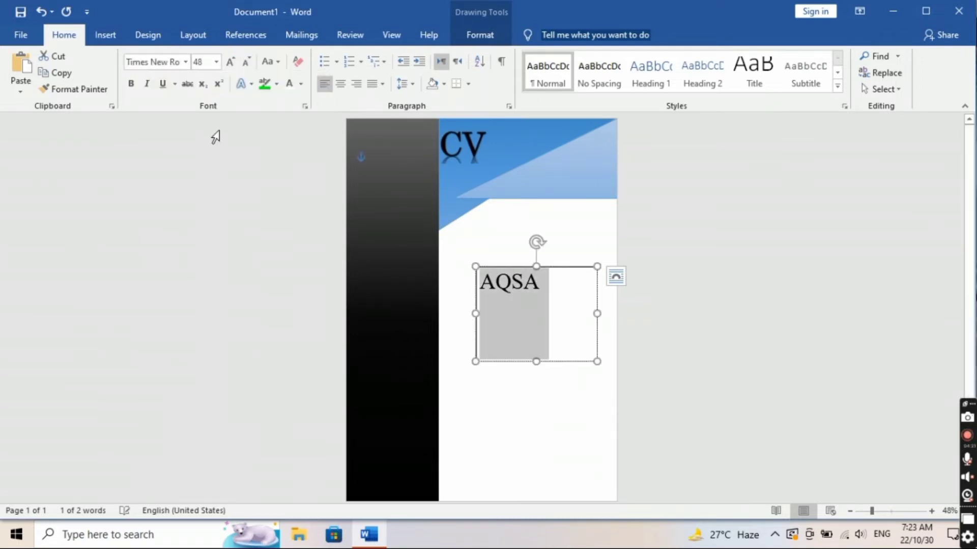
pyautogui.moveTo(476, 325); pyautogui.dragTo(347, 193)
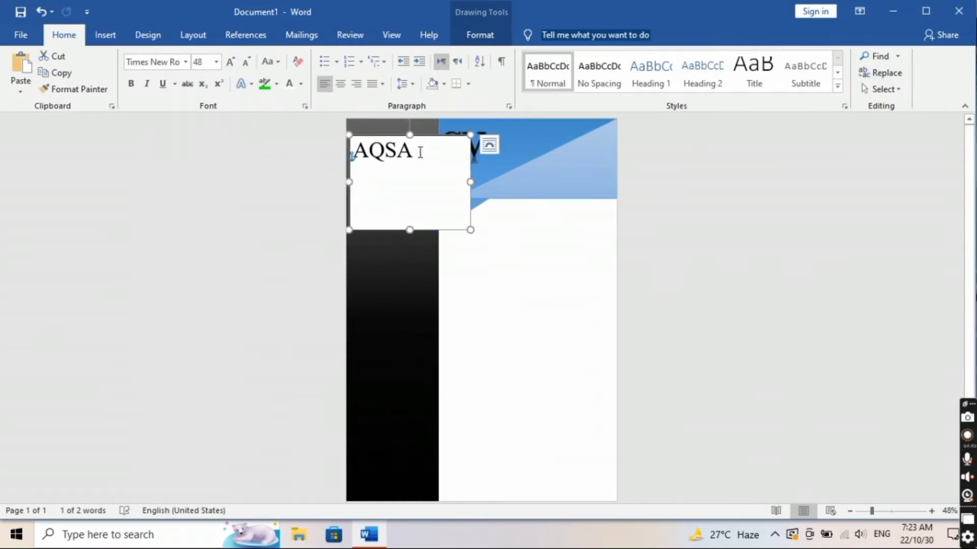
# Step: Remove the name box's outline and fill, briefly trying a bevel preset
pyautogui.doubleClick(348, 196)
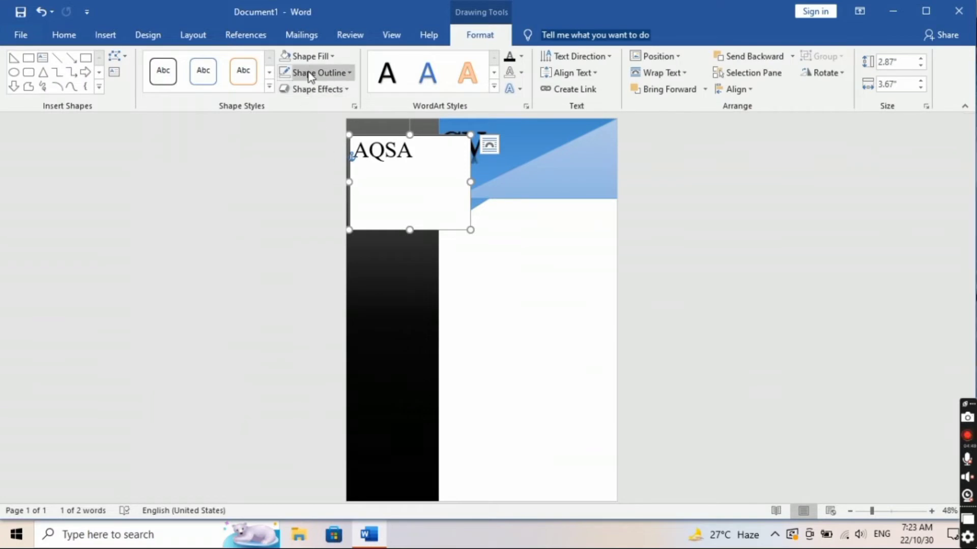
pyautogui.click(313, 74)
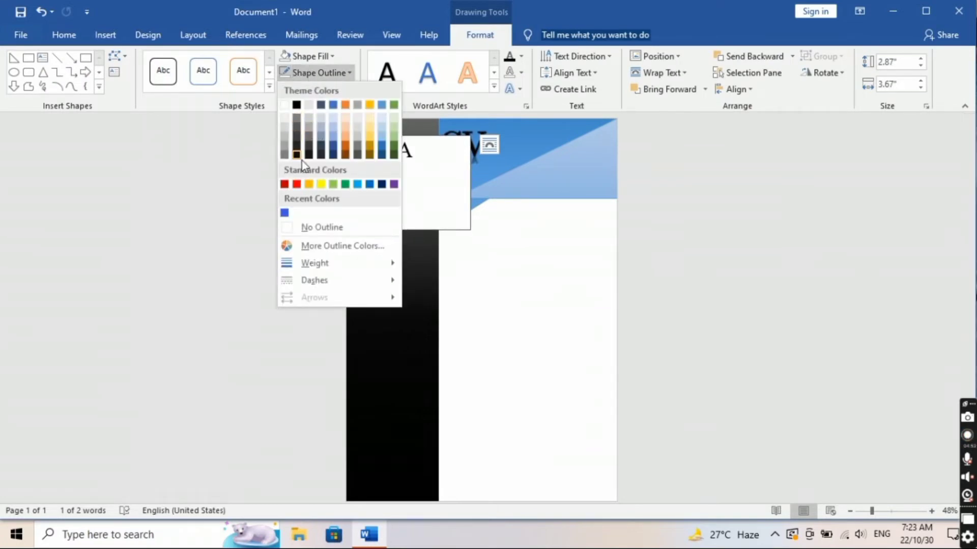
pyautogui.click(313, 230)
pyautogui.click(313, 89)
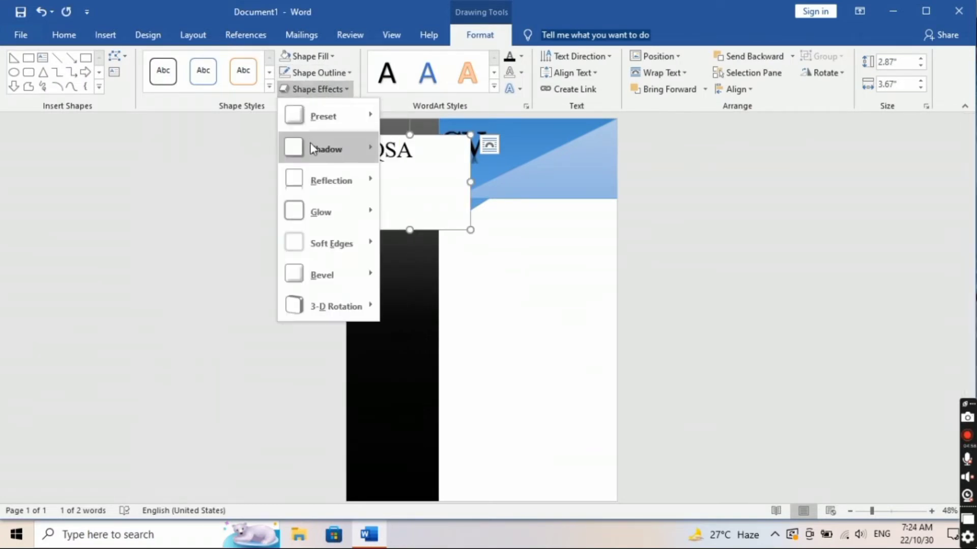
pyautogui.moveTo(316, 123)
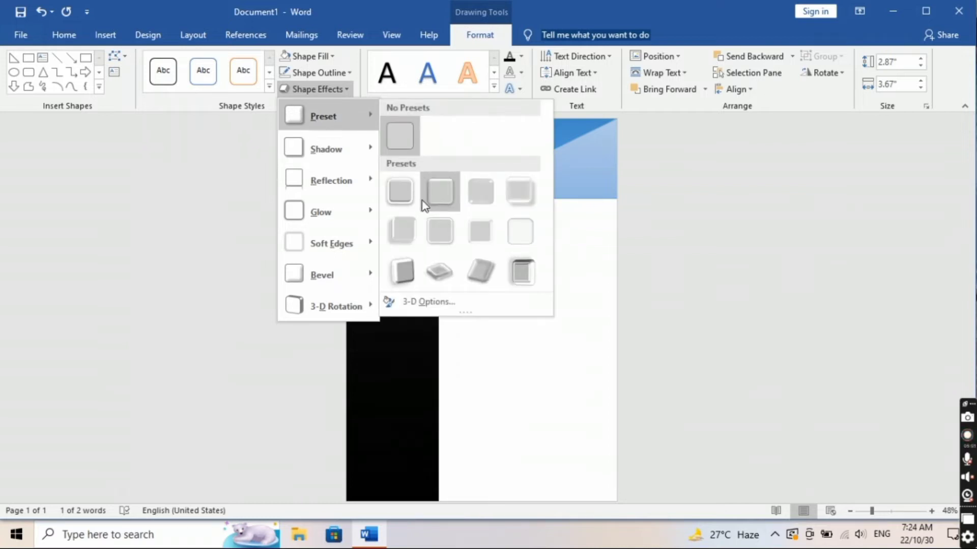
pyautogui.click(420, 196)
pyautogui.click(312, 56)
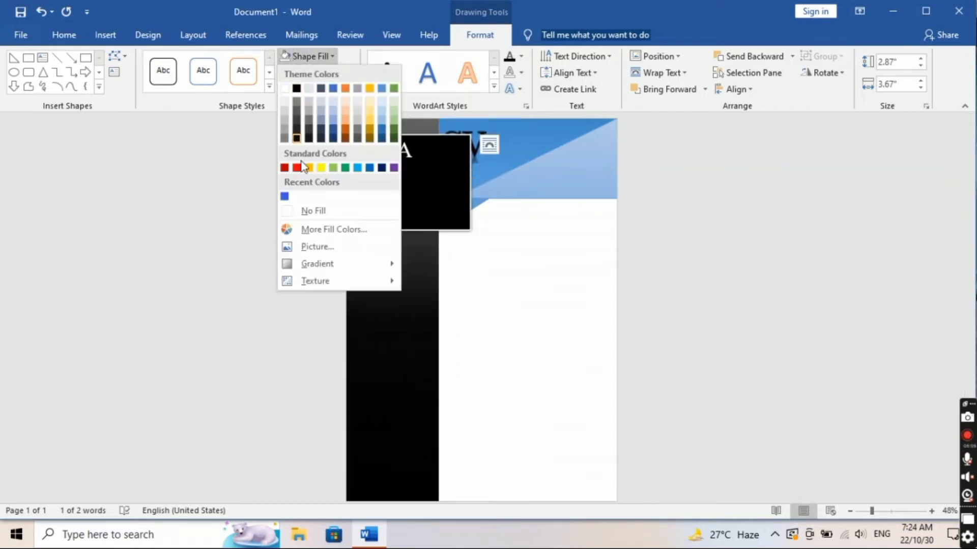
pyautogui.click(308, 211)
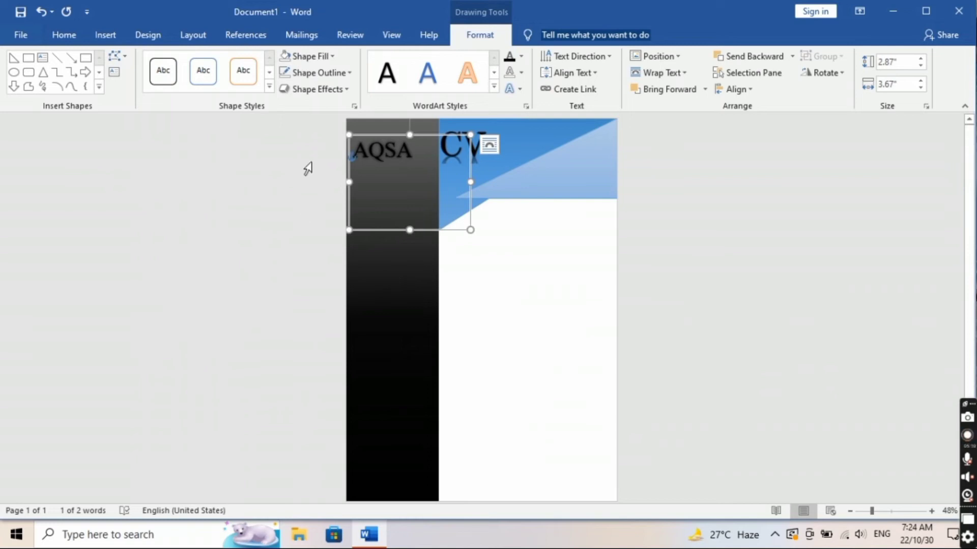
# Step: Change the name text to a light, white colour
pyautogui.doubleClick(410, 153)
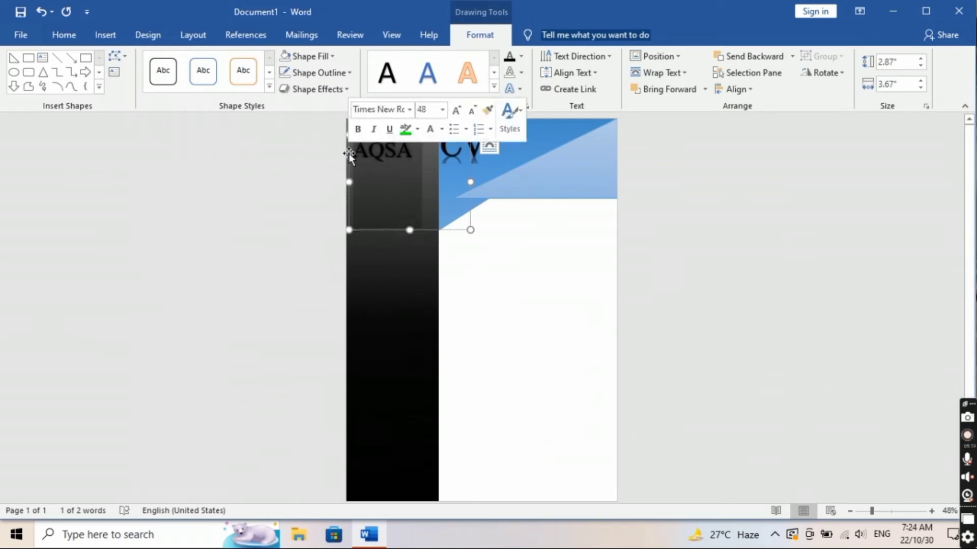
pyautogui.click(442, 129)
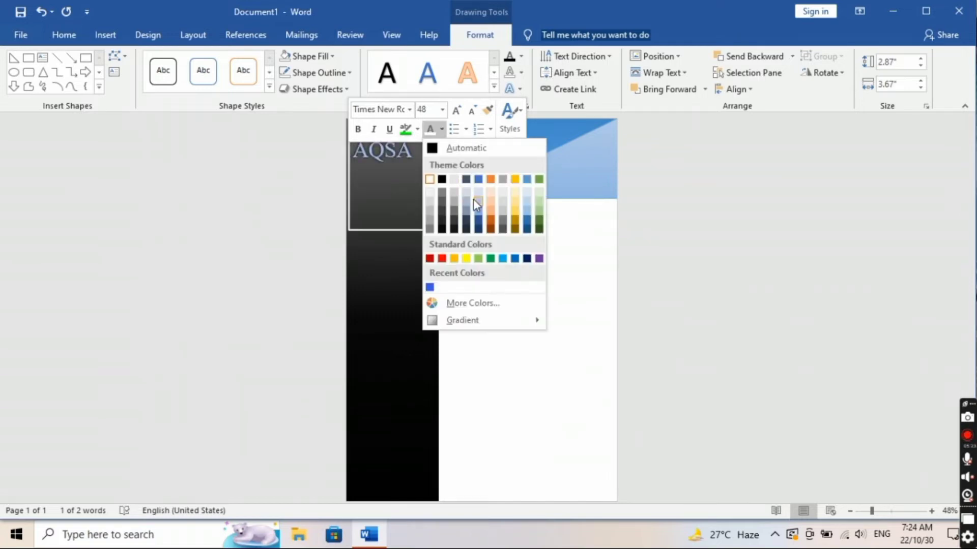
pyautogui.click(431, 182)
pyautogui.click(498, 275)
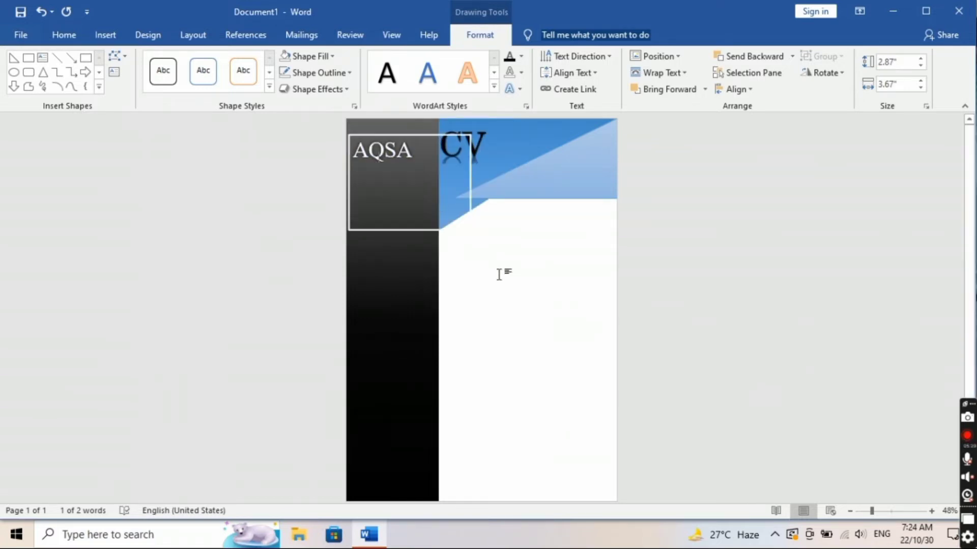
# Step: Remove the name box's outline again and clear all preset shape effects
pyautogui.click(408, 231)
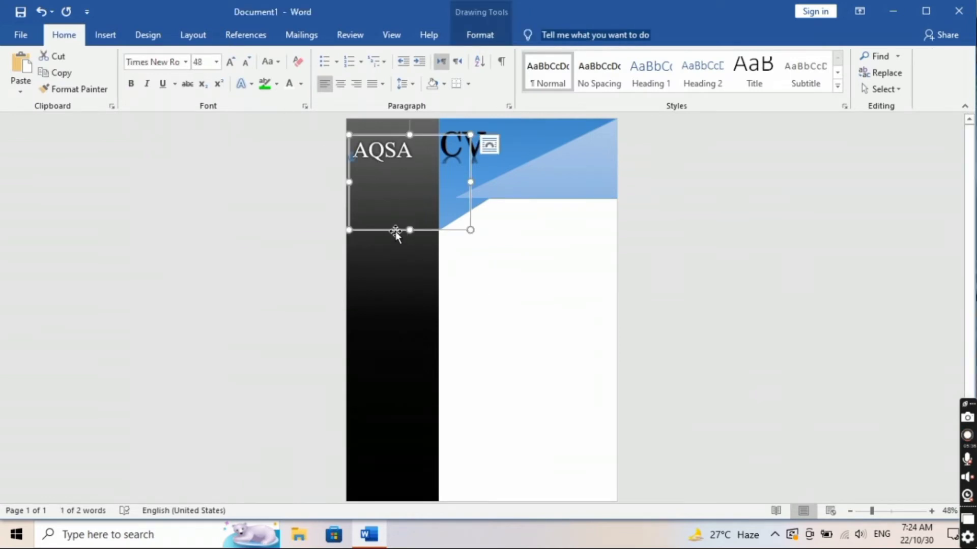
pyautogui.doubleClick(395, 231)
pyautogui.click(314, 73)
pyautogui.click(348, 236)
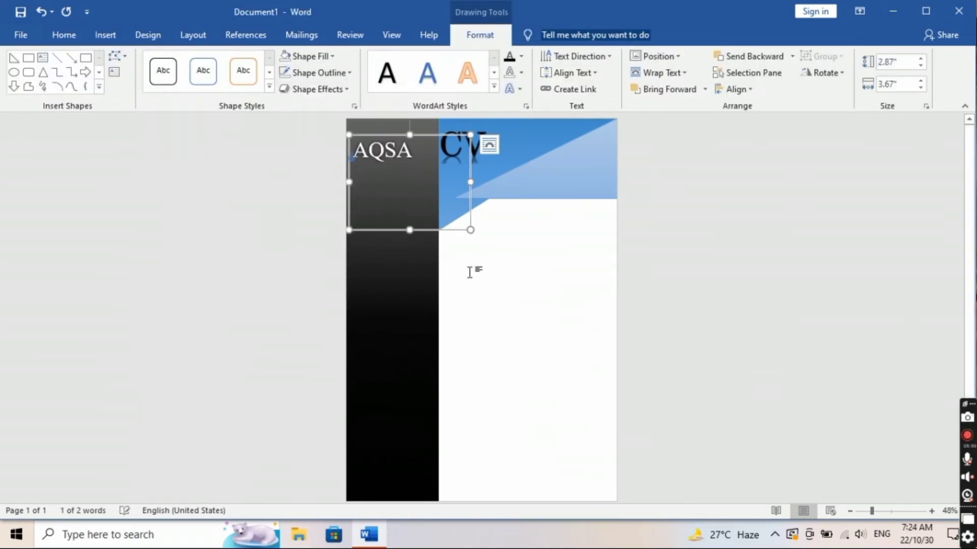
pyautogui.click(474, 276)
pyautogui.doubleClick(400, 229)
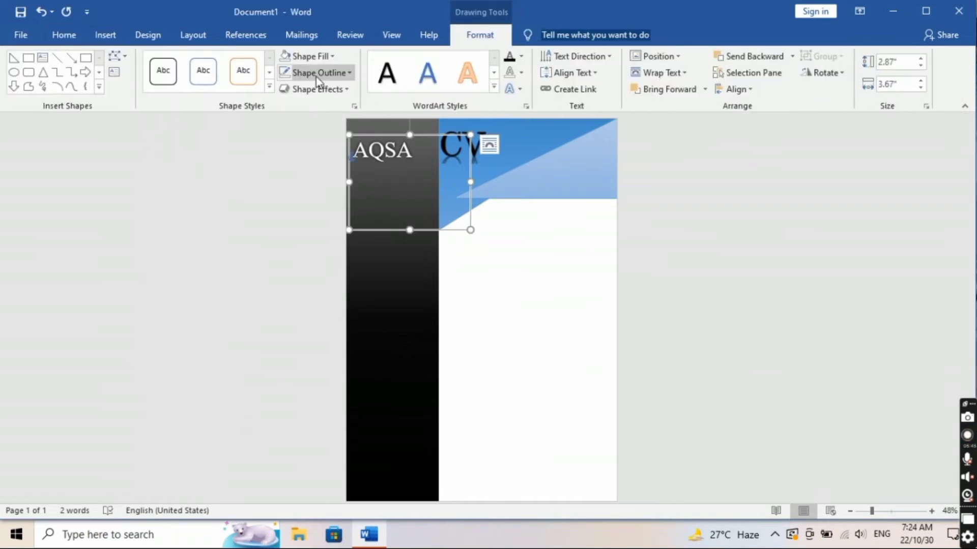
pyautogui.click(307, 55)
pyautogui.click(312, 213)
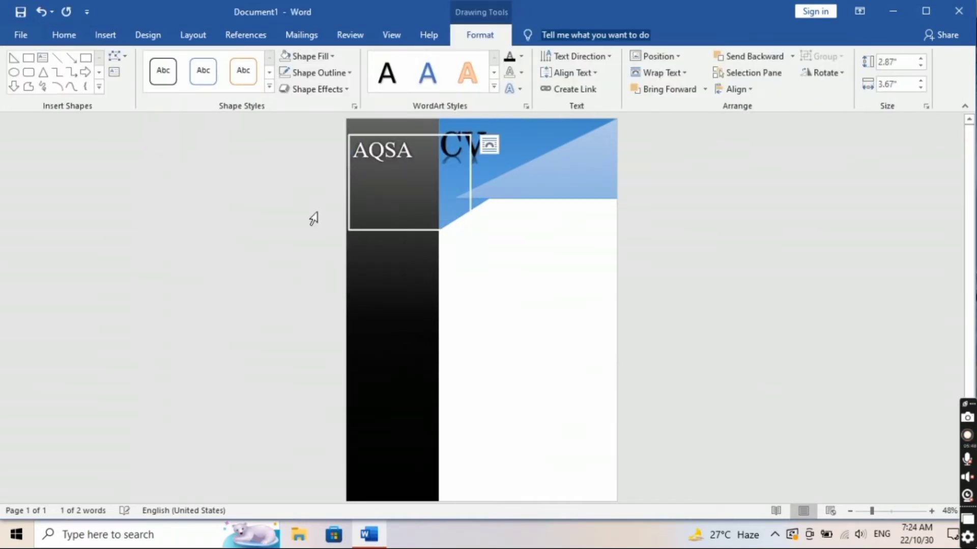
pyautogui.click(320, 90)
pyautogui.moveTo(326, 118)
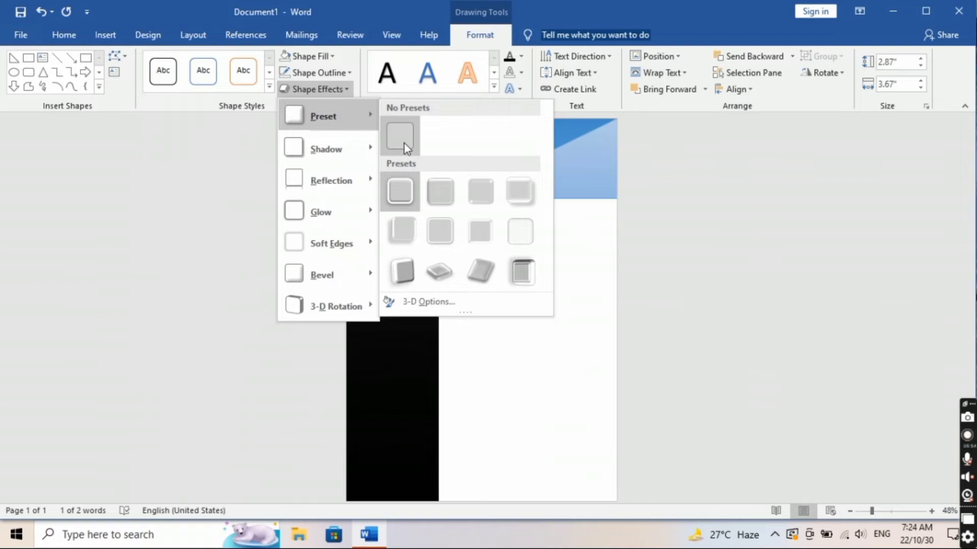
pyautogui.click(401, 146)
pyautogui.click(490, 258)
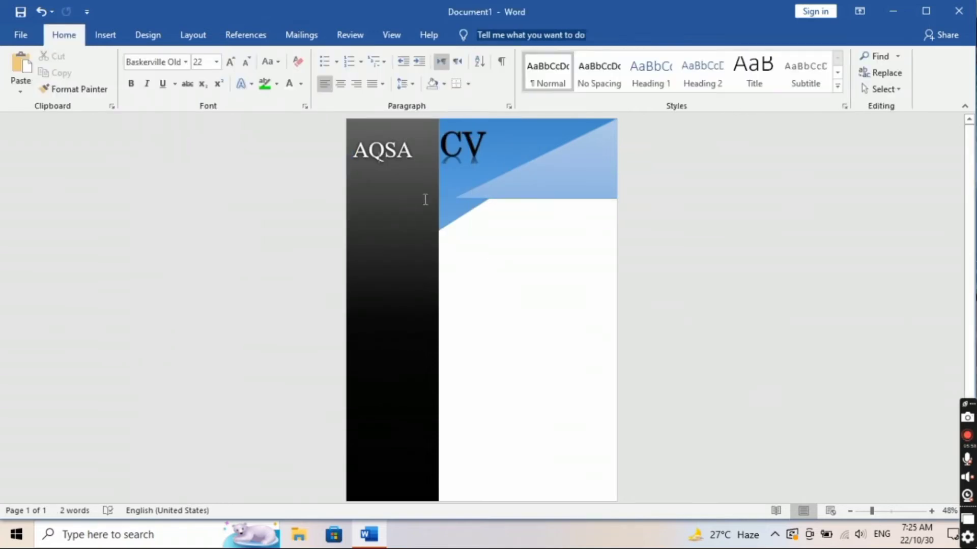
# Step: Draw a new plain text box on the dark sidebar below the name
pyautogui.click(105, 35)
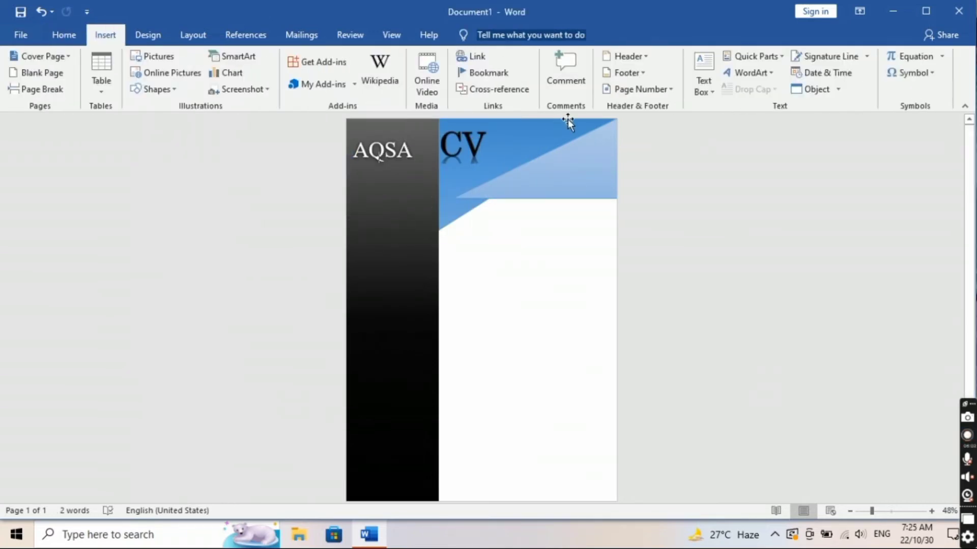
pyautogui.click(700, 94)
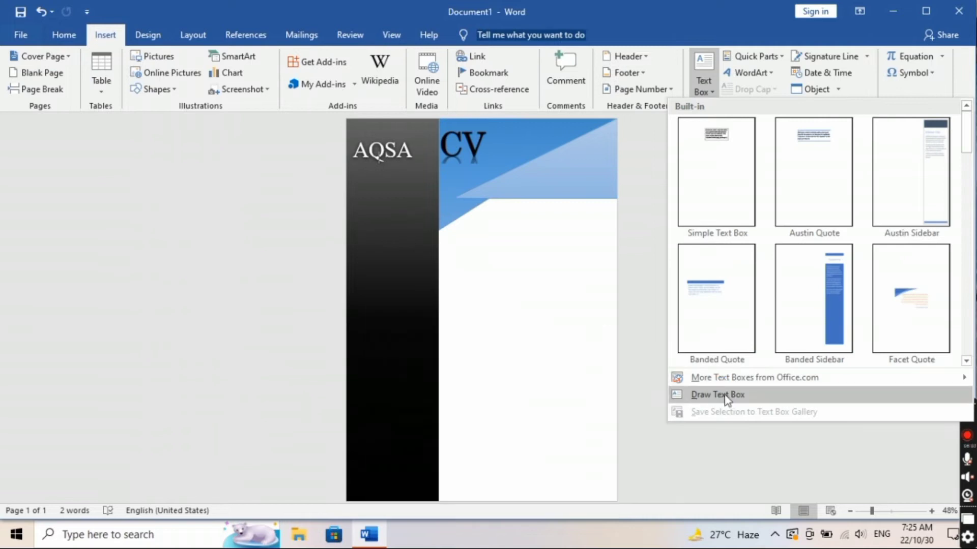
pyautogui.click(726, 395)
pyautogui.moveTo(356, 181); pyautogui.dragTo(432, 255)
# Step: Stretch the box down the sidebar at 2.8" wide and type the phone number line
pyautogui.moveTo(356, 229); pyautogui.dragTo(347, 220)
pyautogui.moveTo(424, 208); pyautogui.dragTo(436, 210)
pyautogui.moveTo(391, 245); pyautogui.dragTo(394, 496)
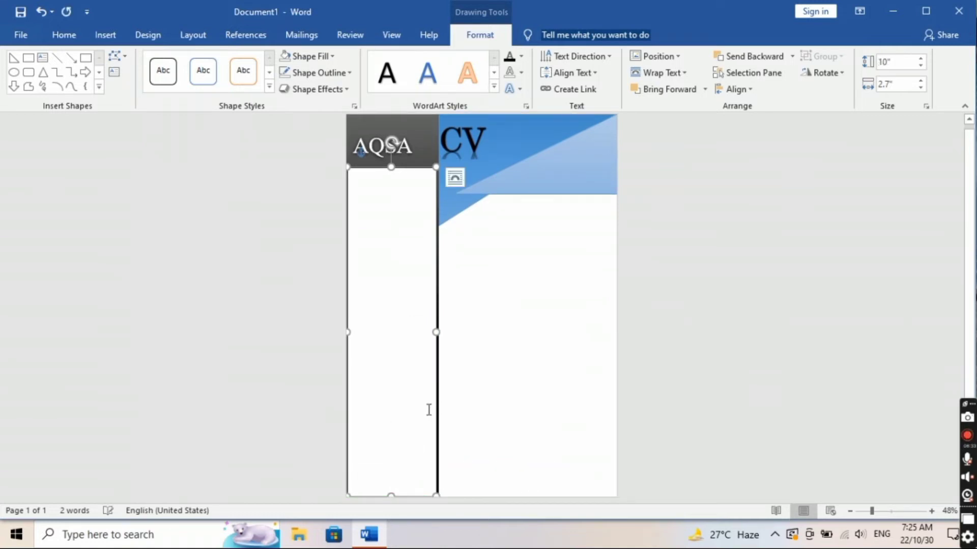
pyautogui.moveTo(436, 331); pyautogui.dragTo(439, 332)
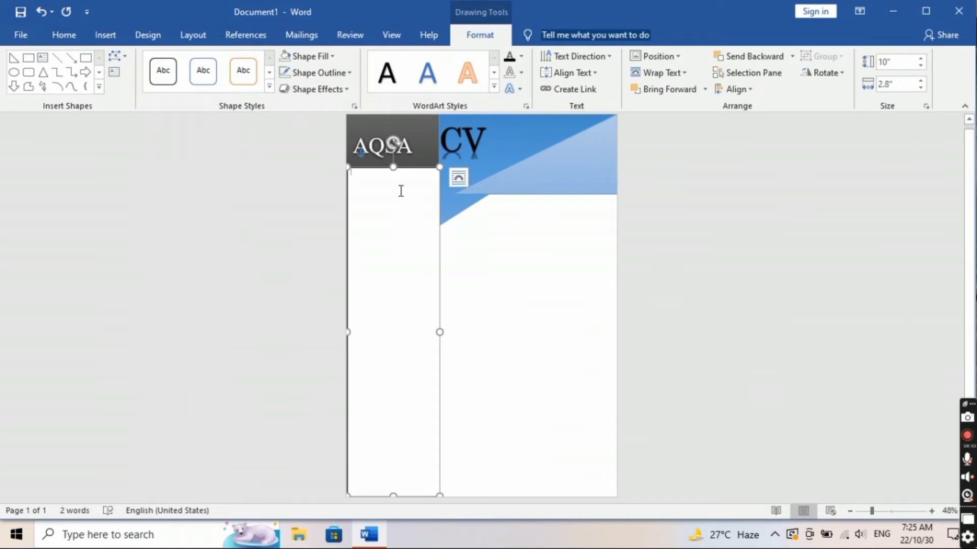
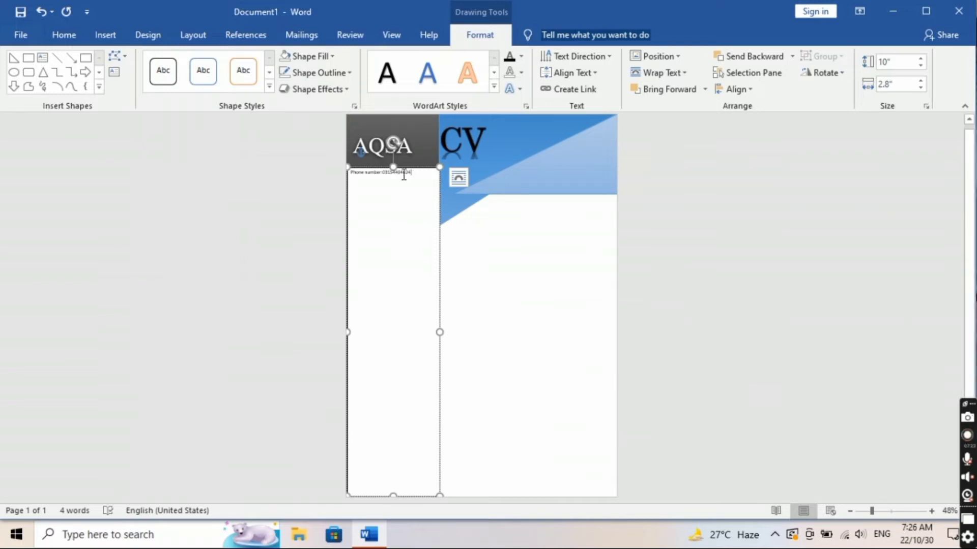
# Step: Set the sidebar text to size 14, then erase the phone number line
pyautogui.tripleClick(404, 175)
pyautogui.click(438, 125)
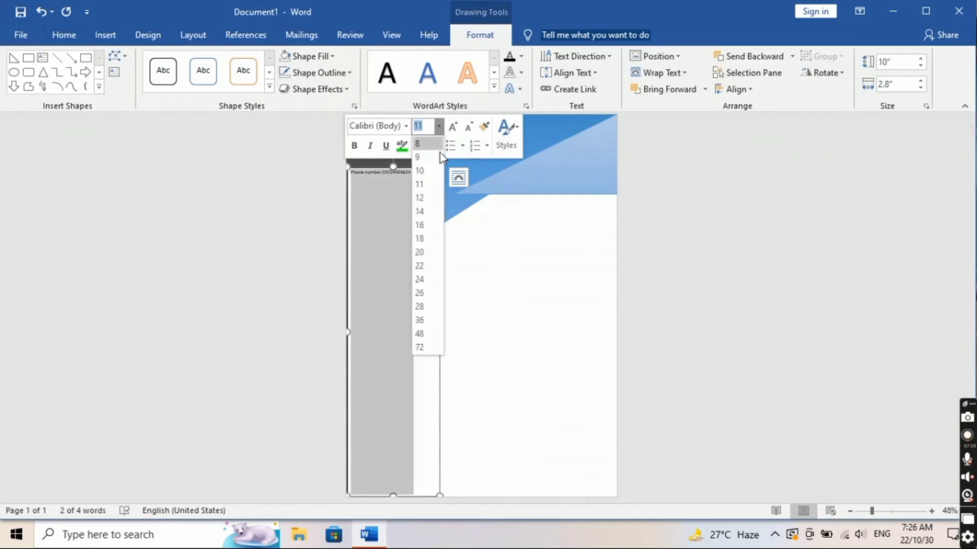
pyautogui.click(422, 215)
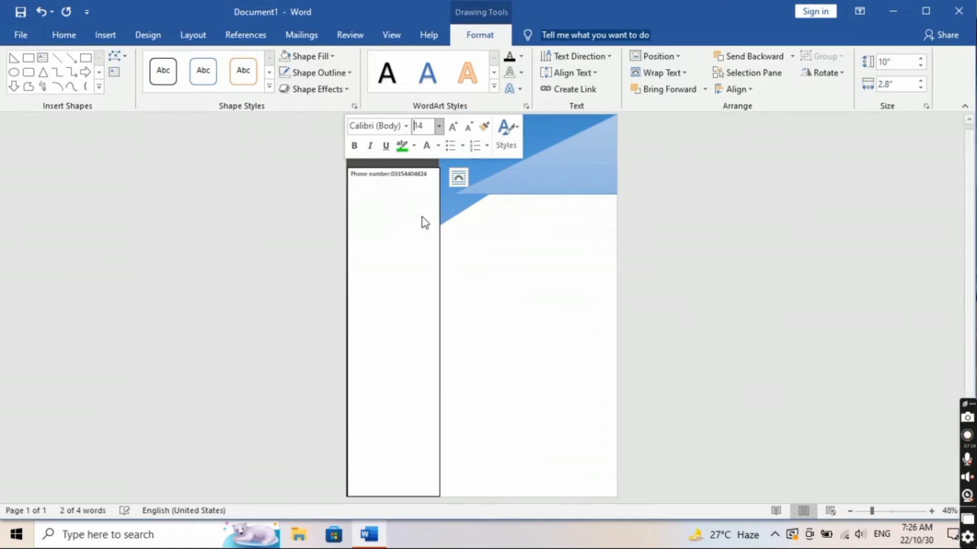
pyautogui.click(433, 179)
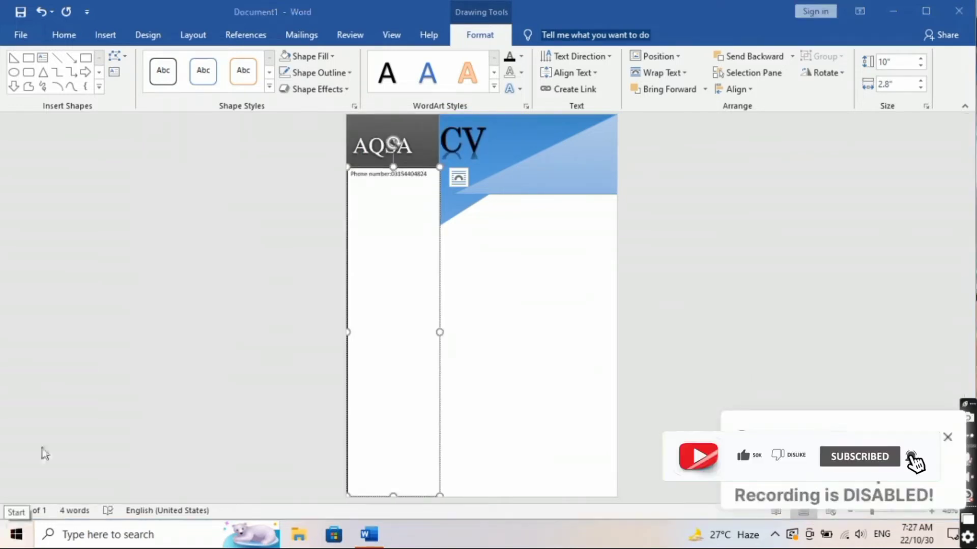
pyautogui.click(428, 173)
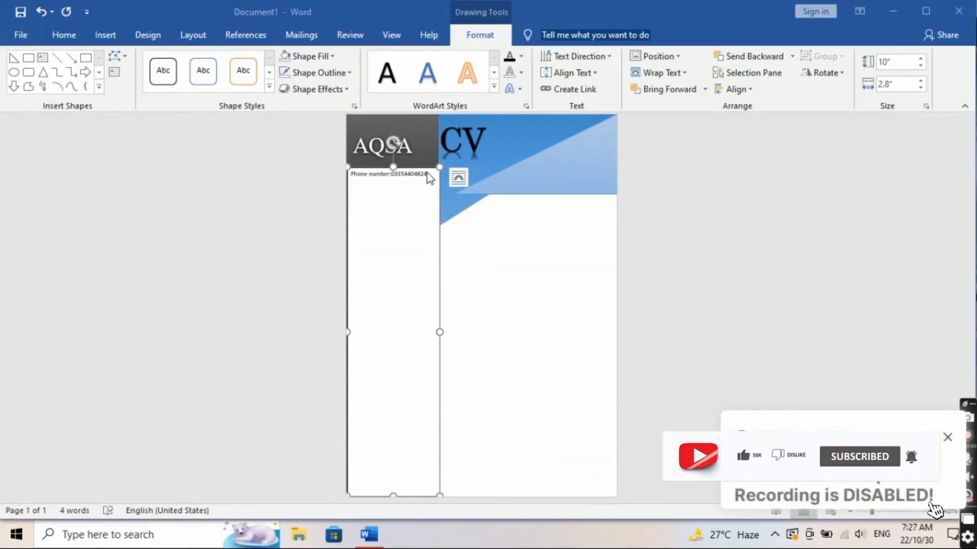
pyautogui.press('BackSpace')
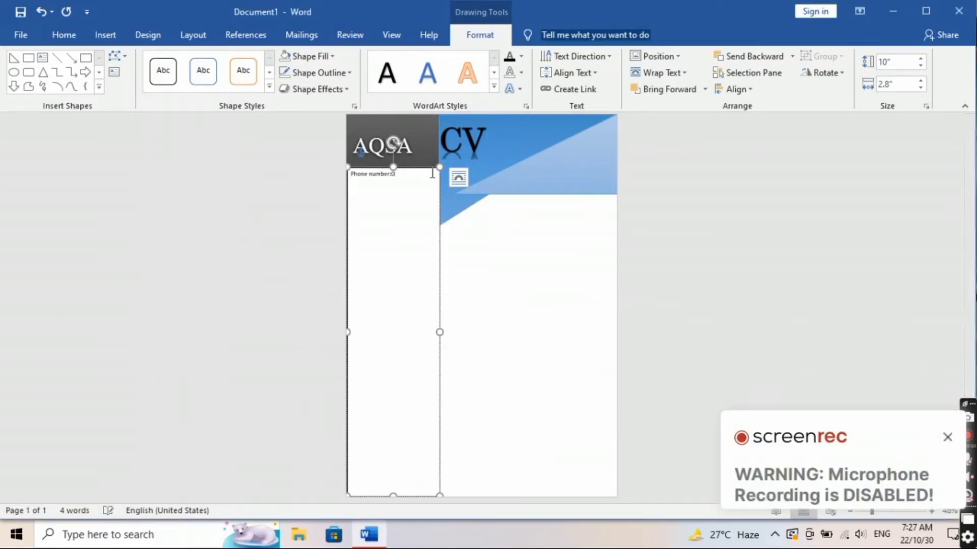
pyautogui.press('BackSpace')
pyautogui.press('BackSpace')
pyautogui.press('BackSpace')
pyautogui.press('BackSpace')
pyautogui.press('BackSpace')
pyautogui.press('BackSpace')
pyautogui.press('BackSpace')
pyautogui.press('BackSpace')
pyautogui.press('BackSpace')
pyautogui.press('BackSpace')
pyautogui.press('BackSpace')
pyautogui.press('BackSpace')
pyautogui.press('BackSpace')
pyautogui.press('BackSpace')
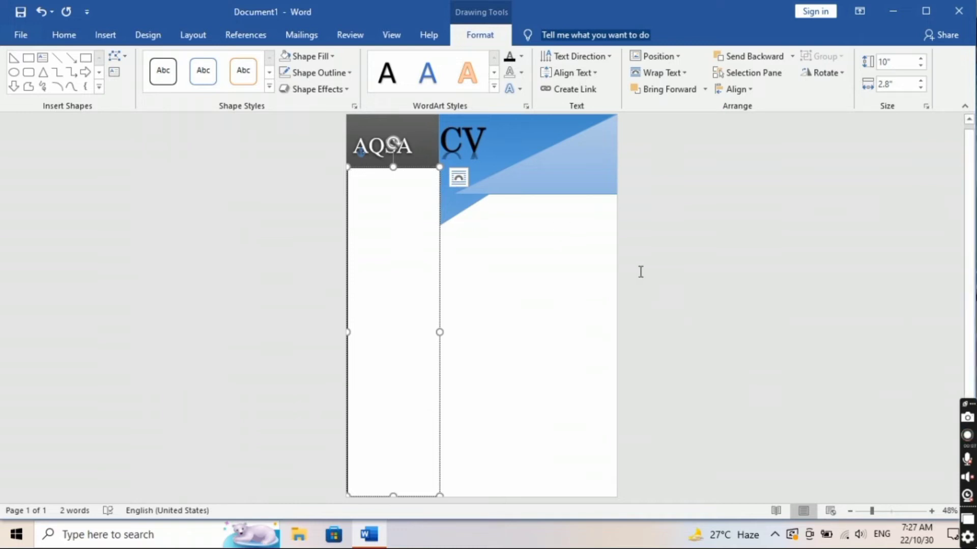
# Step: Type the 'Personal information:' heading at size 20, then enlarge it to 22
pyautogui.write('A')
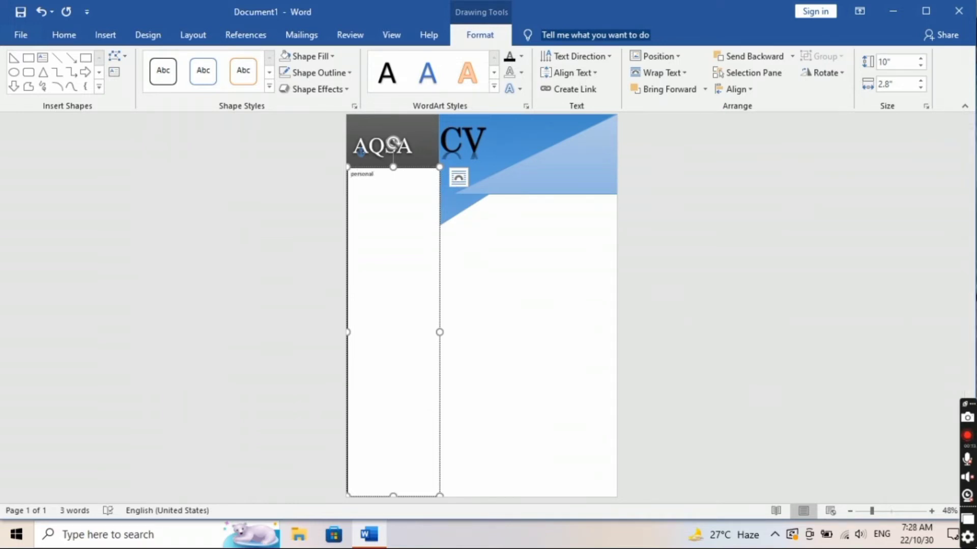
pyautogui.hotkey('ctrl', 'a')
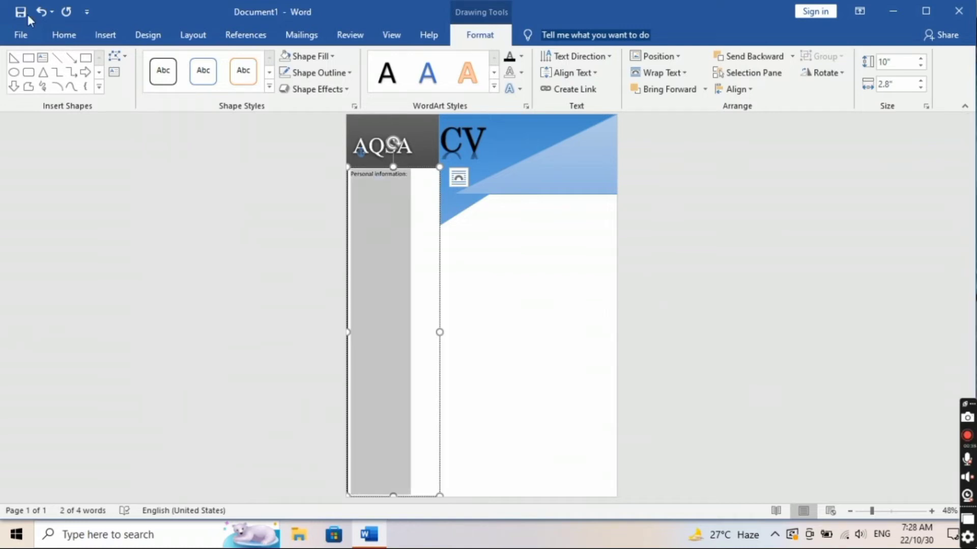
pyautogui.click(64, 35)
pyautogui.click(216, 62)
pyautogui.click(200, 187)
pyautogui.click(433, 181)
pyautogui.press('Return')
pyautogui.moveTo(432, 176); pyautogui.dragTo(350, 176)
pyautogui.click(445, 135)
pyautogui.click(425, 271)
# Step: Make the heading bold and underlined, and widen the text box so it fits
pyautogui.moveTo(439, 332); pyautogui.dragTo(438, 359)
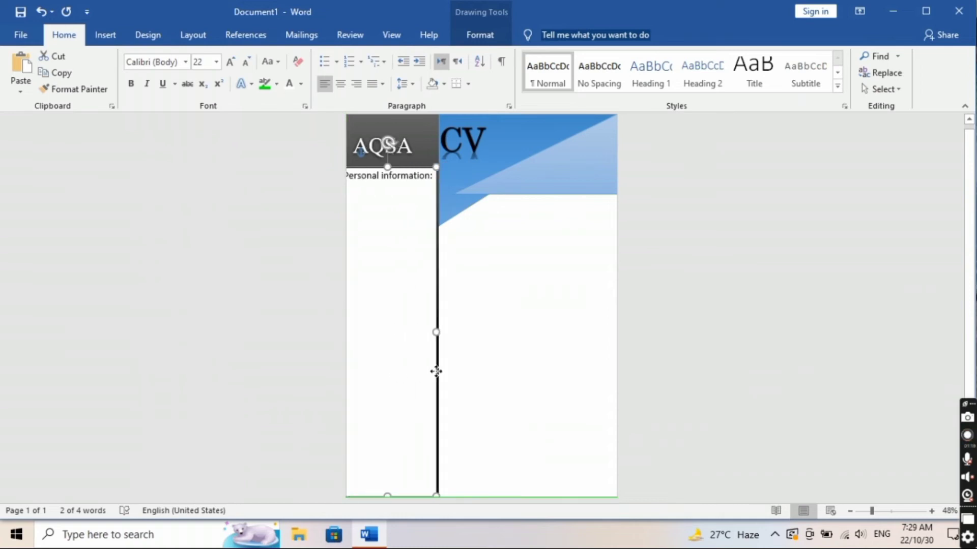
pyautogui.click(360, 207)
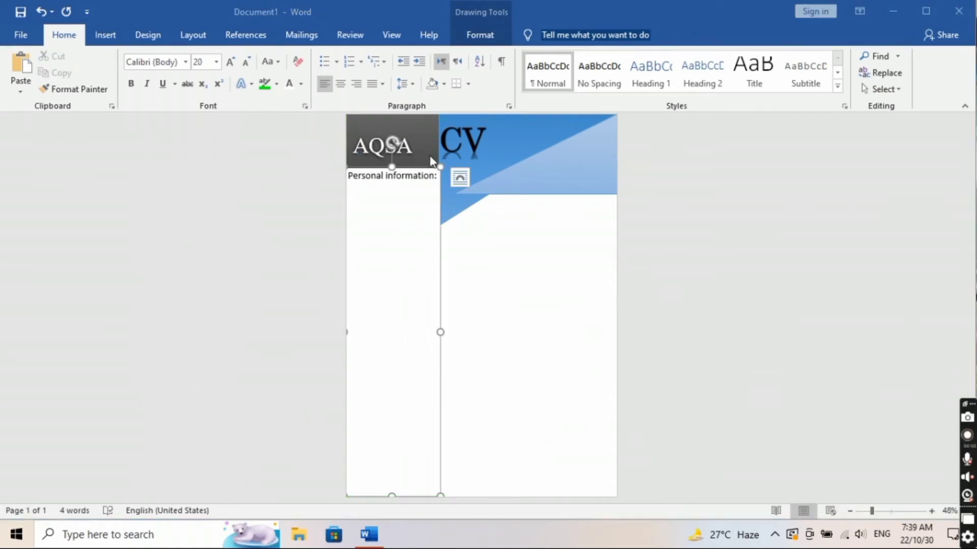
pyautogui.moveTo(437, 176); pyautogui.dragTo(368, 180)
pyautogui.click(366, 154)
pyautogui.click(399, 154)
pyautogui.click(442, 332)
pyautogui.moveTo(442, 332); pyautogui.dragTo(444, 332)
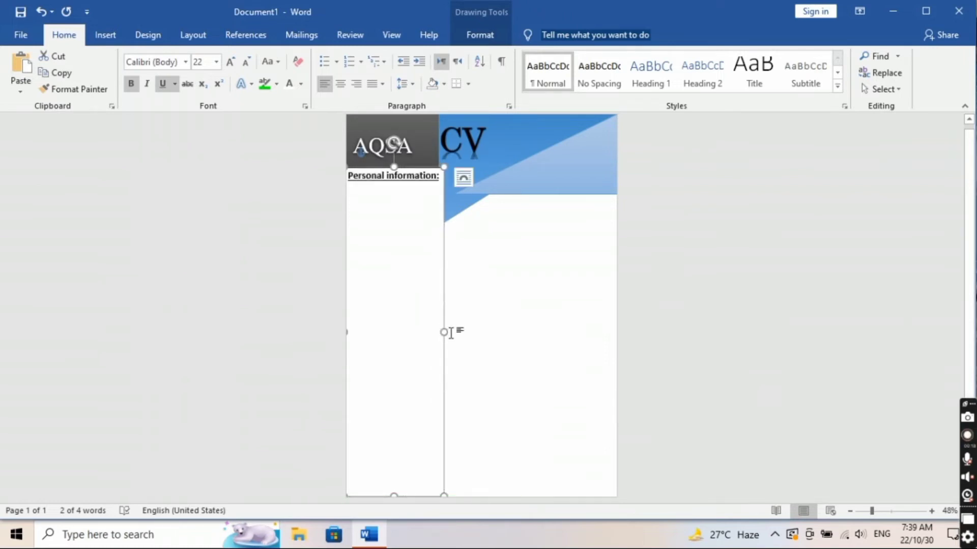
pyautogui.moveTo(444, 495); pyautogui.dragTo(445, 503)
# Step: Below the heading, type the 'Father's name:' label and the father's name at size 20
pyautogui.click(434, 203)
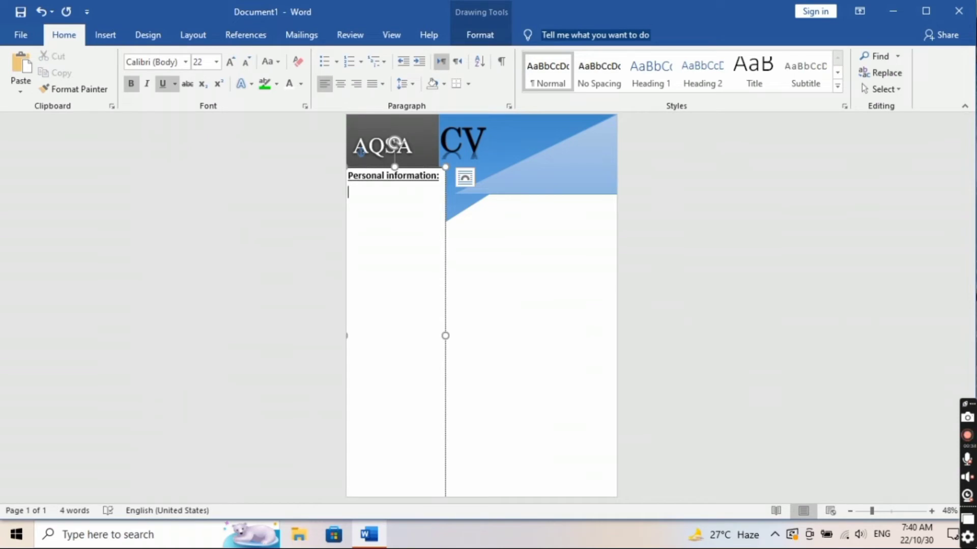
pyautogui.click(217, 66)
pyautogui.click(202, 192)
pyautogui.write("Father's name:")
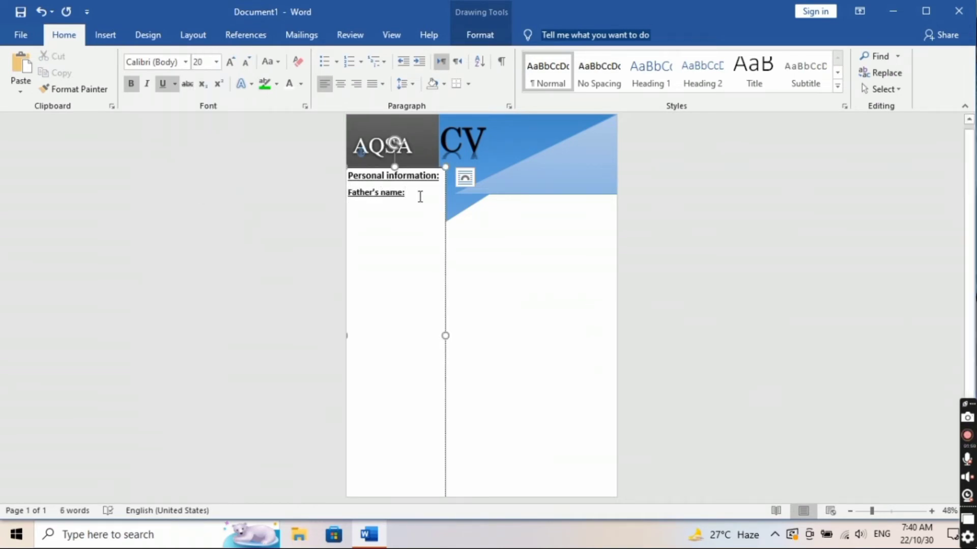
pyautogui.write('Irshad')
# Step: Add Date of Birth, Marital Status, Religion, Address and phone labels on separate lines
pyautogui.hotkey('ctrl', 'Left')
pyautogui.press('Down')
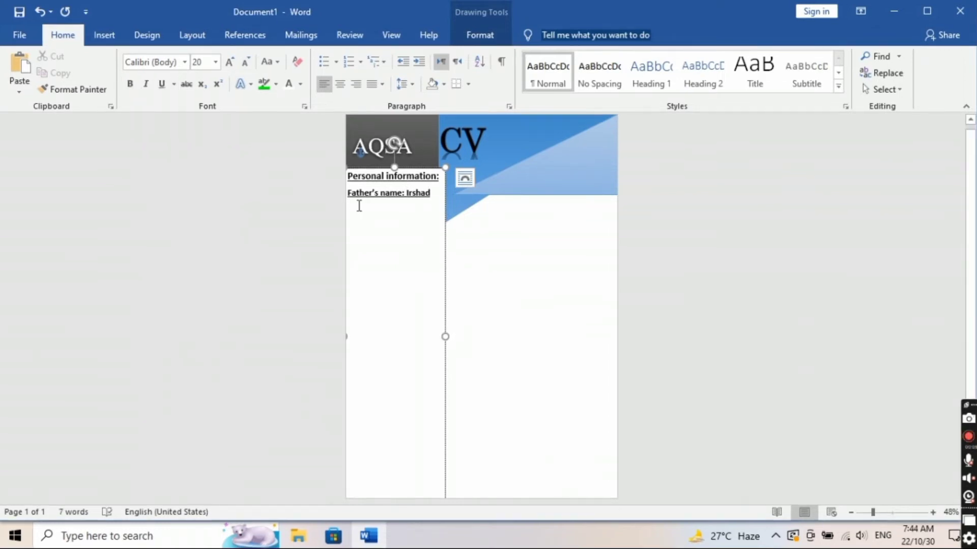
pyautogui.write('Date of Birth    :')
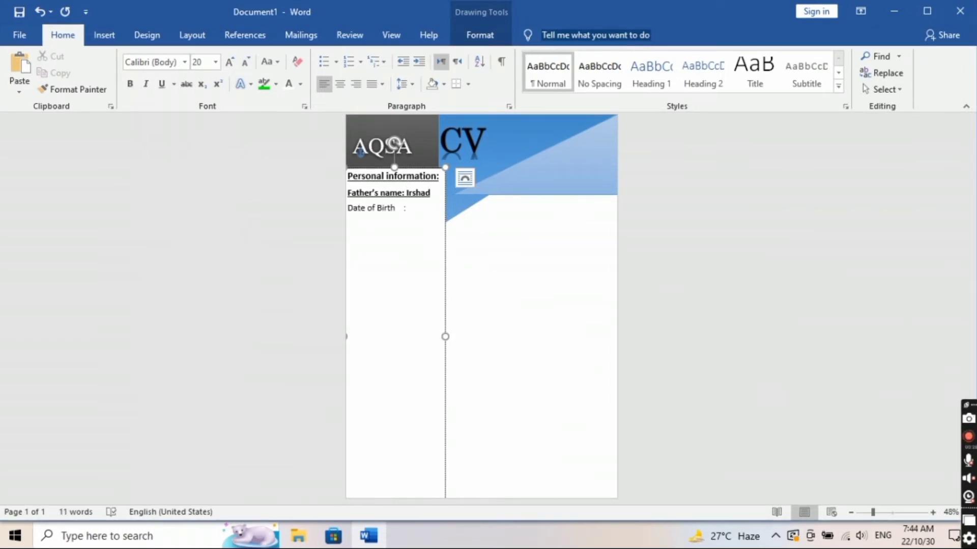
pyautogui.press('Return')
pyautogui.write('Marit')
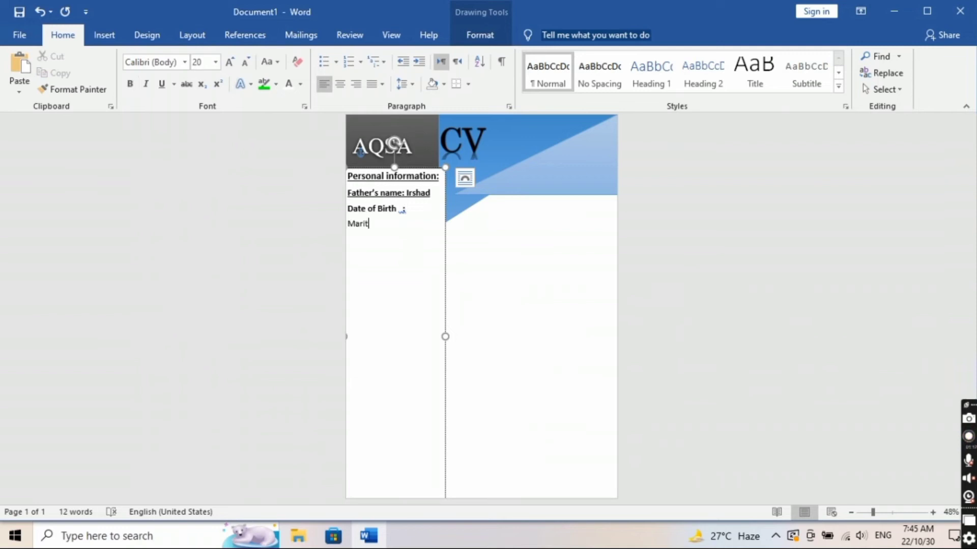
pyautogui.write(' Status')
pyautogui.hotkey('ctrl', 'b')
pyautogui.write(':')
pyautogui.press('Return')
pyautogui.write('Religion          :')
pyautogui.press('Return')
pyautogui.write('Address          :')
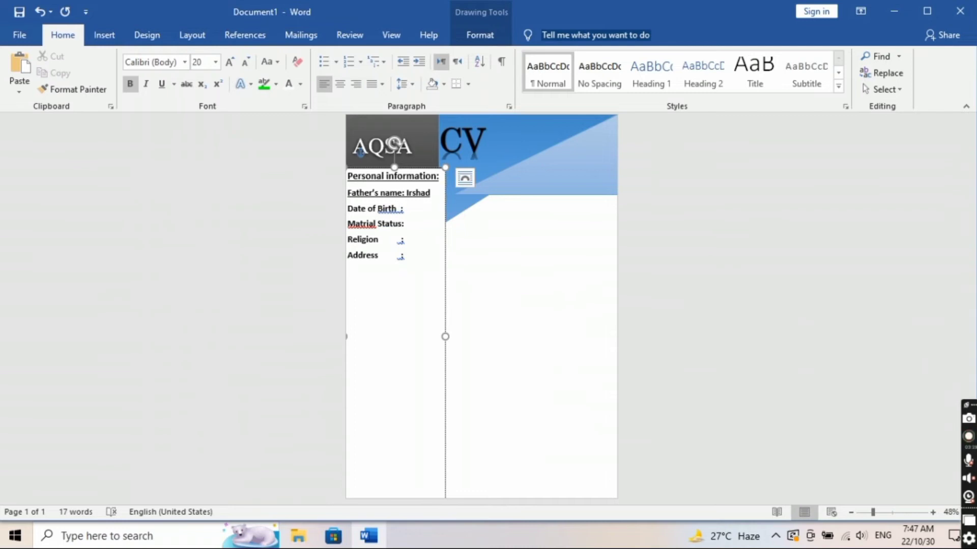
pyautogui.press('Return')
pyautogui.write('phone          :')
# Step: Type 'Content Creator' below the labels and make it bold and underlined
pyautogui.press('Return')
pyautogui.press('Return')
pyautogui.write('Content Creator')
pyautogui.press('Home')
pyautogui.moveTo(419, 302); pyautogui.dragTo(356, 305)
pyautogui.click(362, 281)
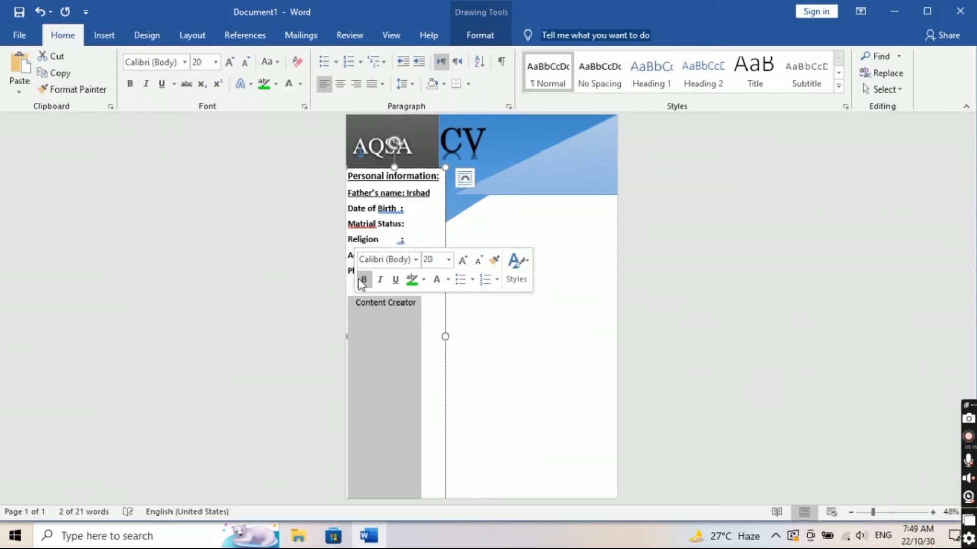
pyautogui.click(361, 281)
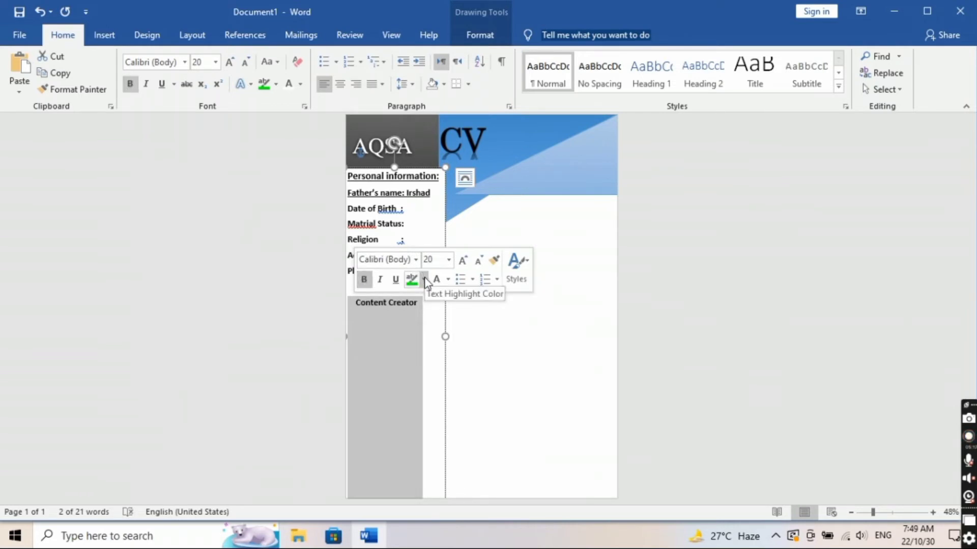
pyautogui.click(393, 284)
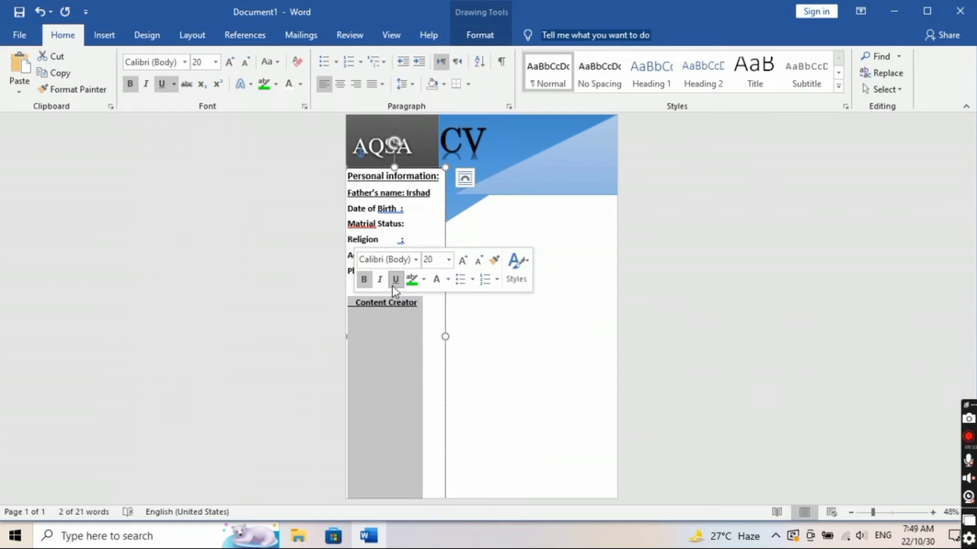
pyautogui.click(392, 281)
pyautogui.click(392, 281)
# Step: Centre the Content Creator title and start a left-aligned line beneath it
pyautogui.click(365, 300)
pyautogui.press('BackSpace')
pyautogui.press('BackSpace')
pyautogui.press('BackSpace')
pyautogui.press('BackSpace')
pyautogui.tripleClick(365, 297)
pyautogui.click(340, 85)
pyautogui.click(435, 306)
pyautogui.press('Return')
pyautogui.click(324, 85)
# Step: Type the objective paragraph, 'To perform at my level best in a challenging and active environment...'
pyautogui.write('To perform at my leve')
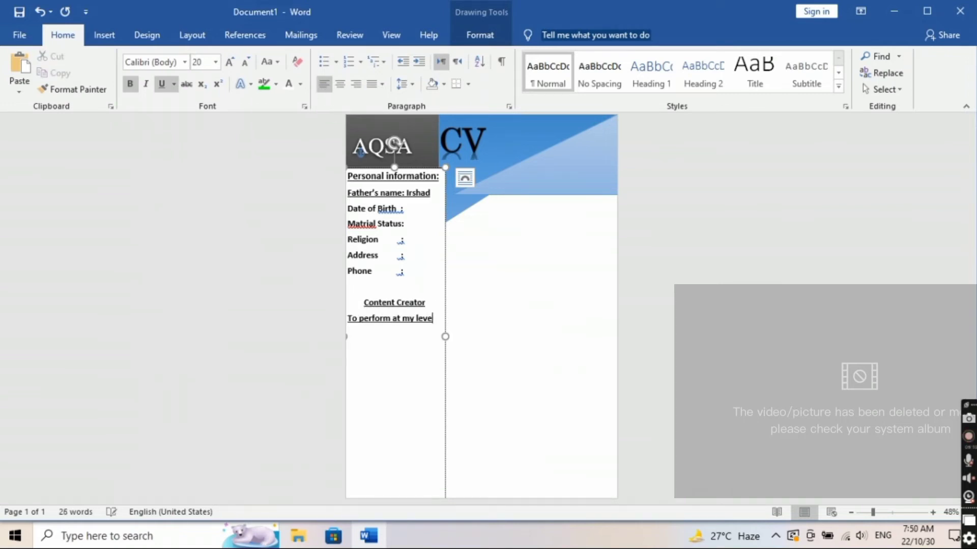
pyautogui.write('l best in a lo')
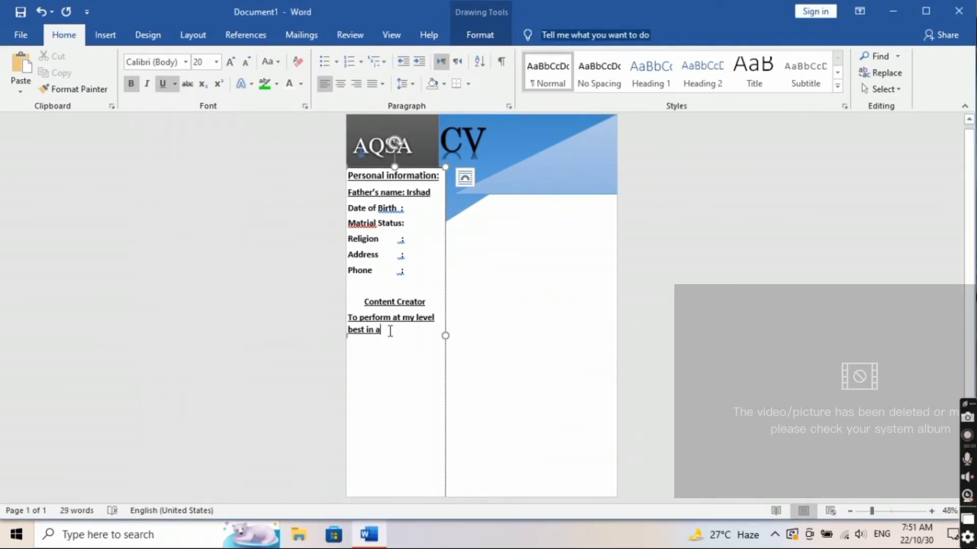
pyautogui.press('BackSpace')
pyautogui.press('BackSpace')
pyautogui.press('BackSpace')
pyautogui.press('BackSpace')
pyautogui.press('BackSpace')
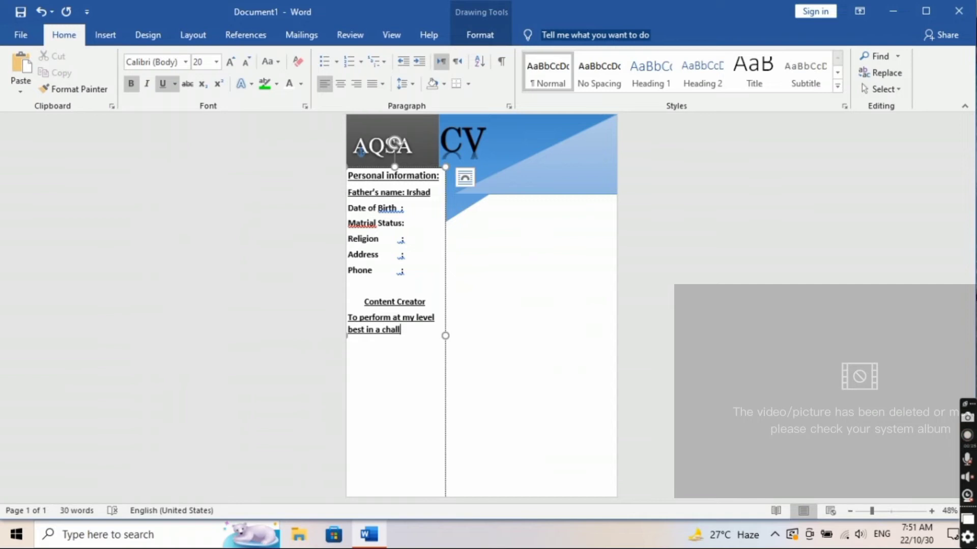
pyautogui.write('challenging and active')
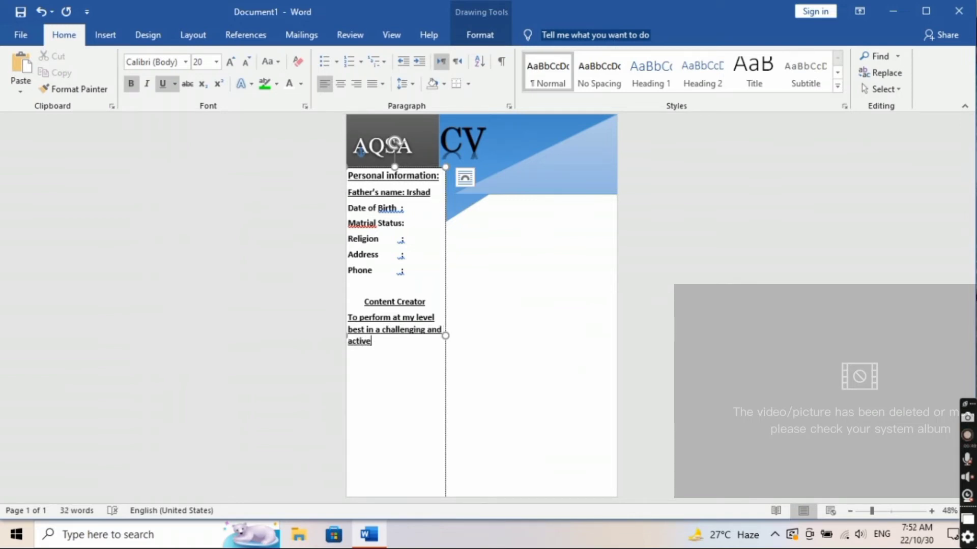
pyautogui.write(' environment where I can prove')
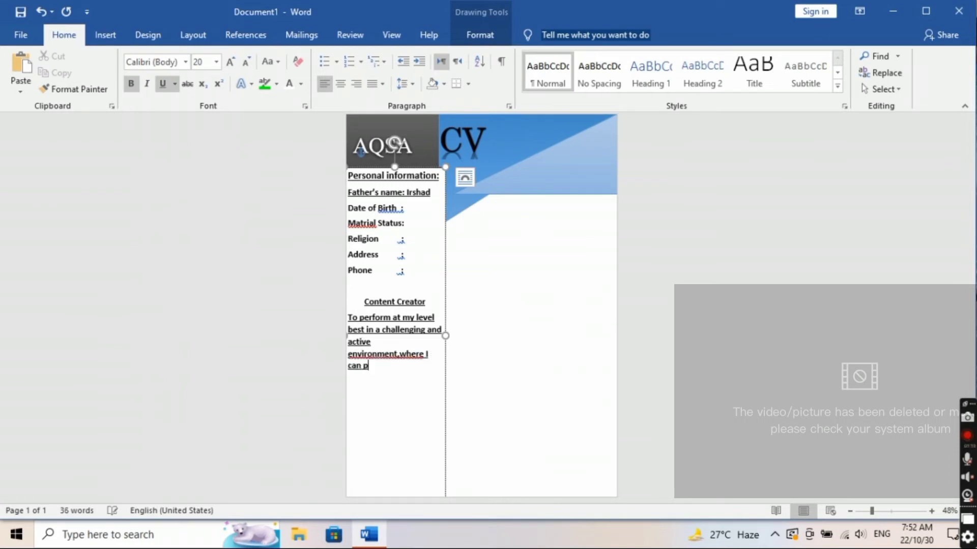
pyautogui.write(' myslef as a dynamic part')
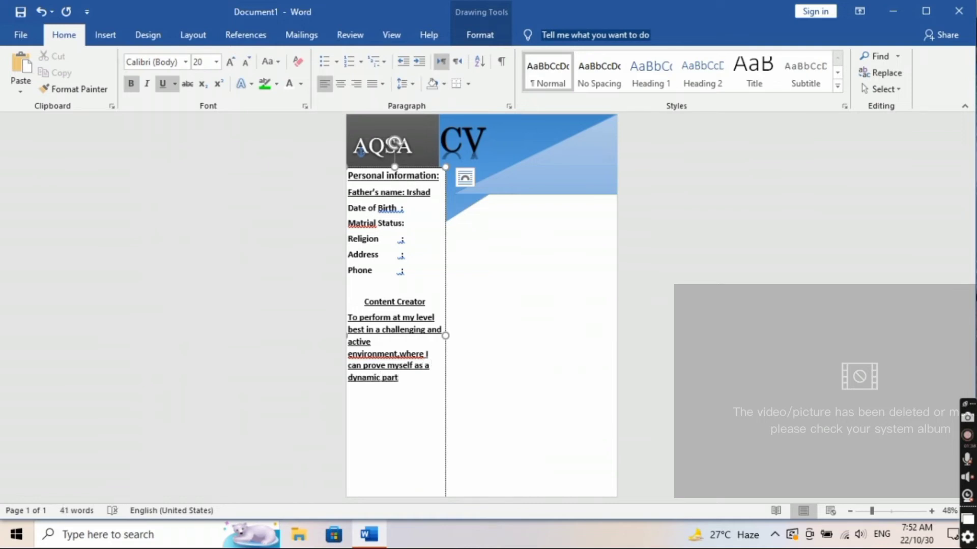
pyautogui.write(' of that environment.My ')
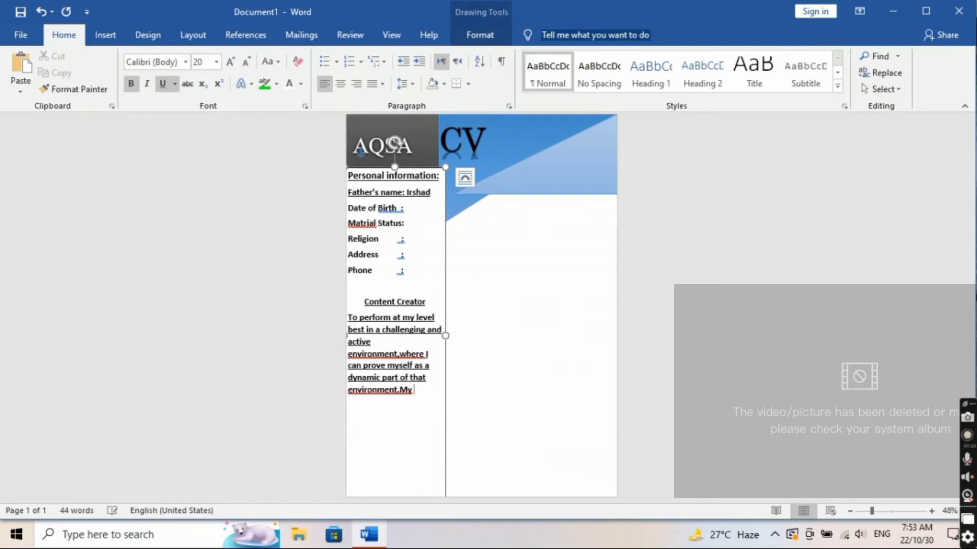
pyautogui.write('goal is a long trem')
pyautogui.press('BackSpace')
pyautogui.press('BackSpace')
pyautogui.press('BackSpace')
pyautogui.write('erm associat')
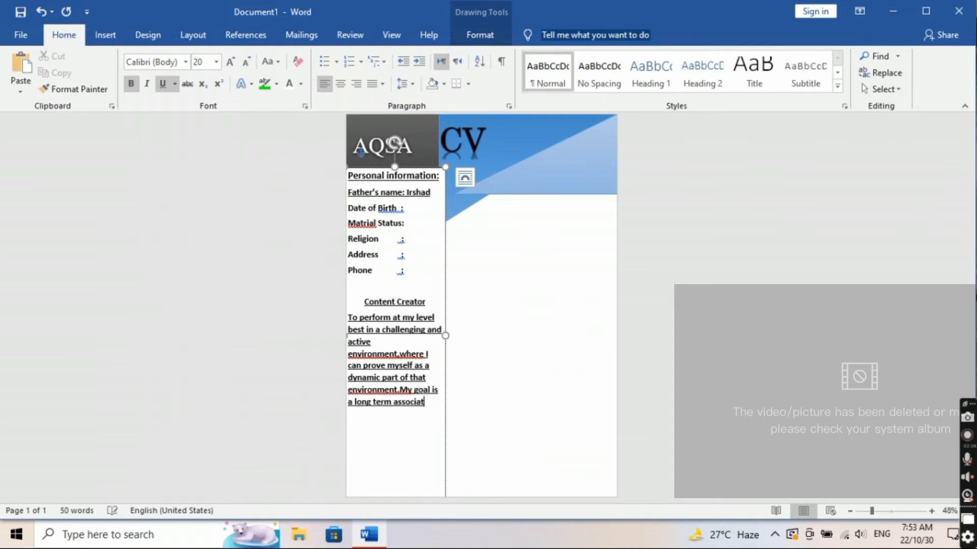
pyautogui.write('ion with a strong and growing')
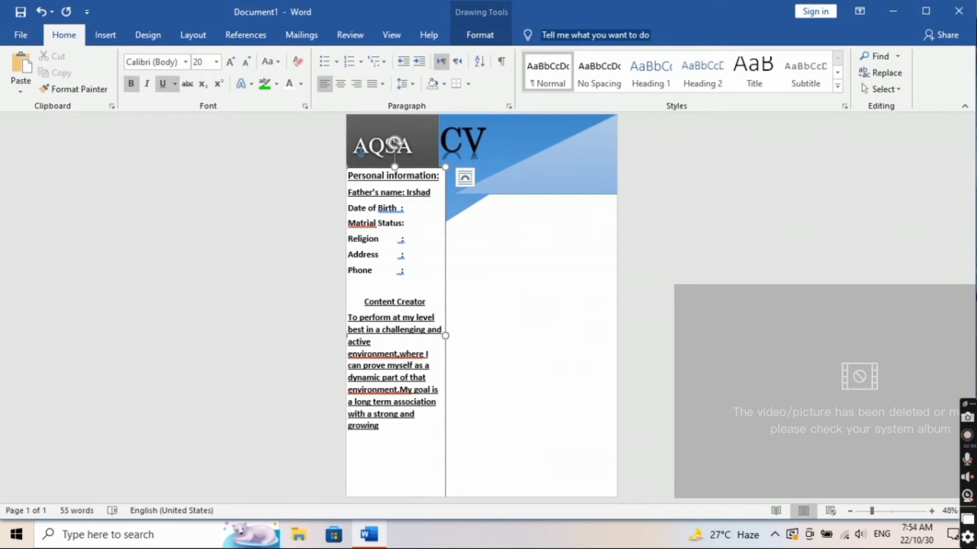
pyautogui.write(' Organization.which ')
pyautogui.write('appreciates kn')
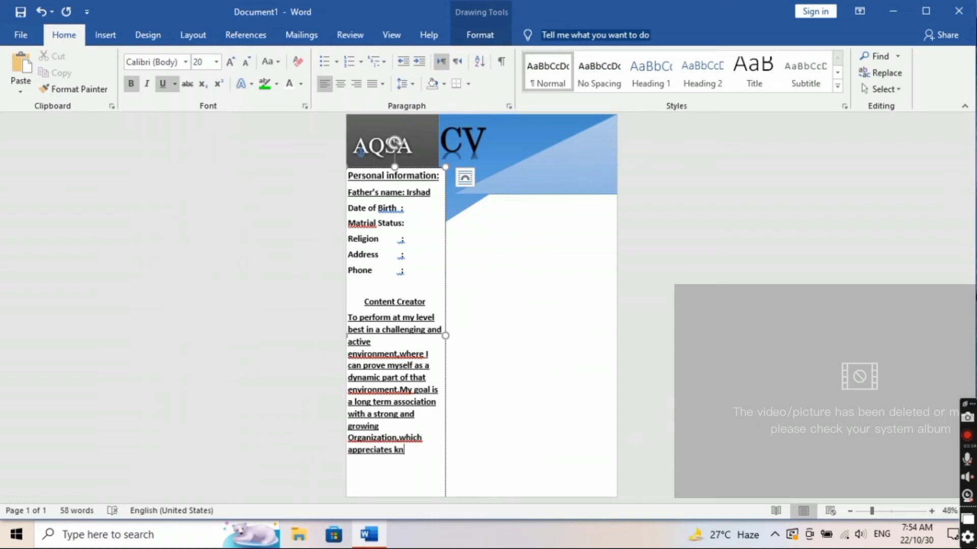
pyautogui.write('owledge,ded')
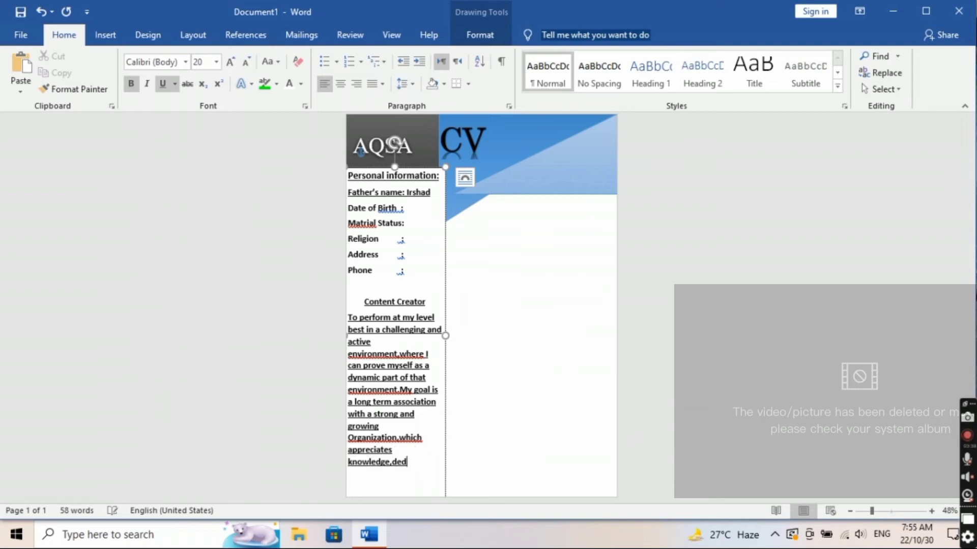
pyautogui.write('ication and hard work')
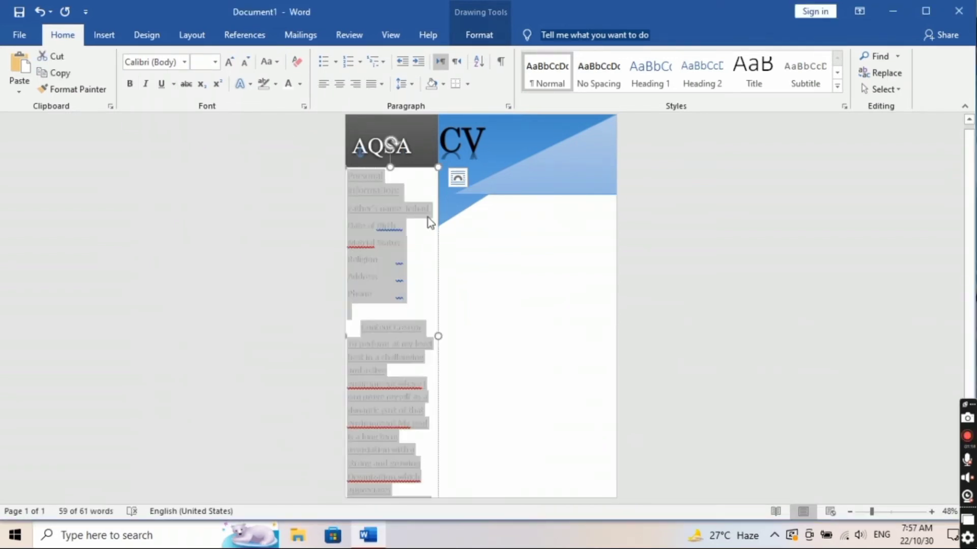
# Step: Remove the sidebar text box's fill so the dark sidebar shows through
pyautogui.click(437, 235)
pyautogui.click(300, 56)
pyautogui.click(313, 210)
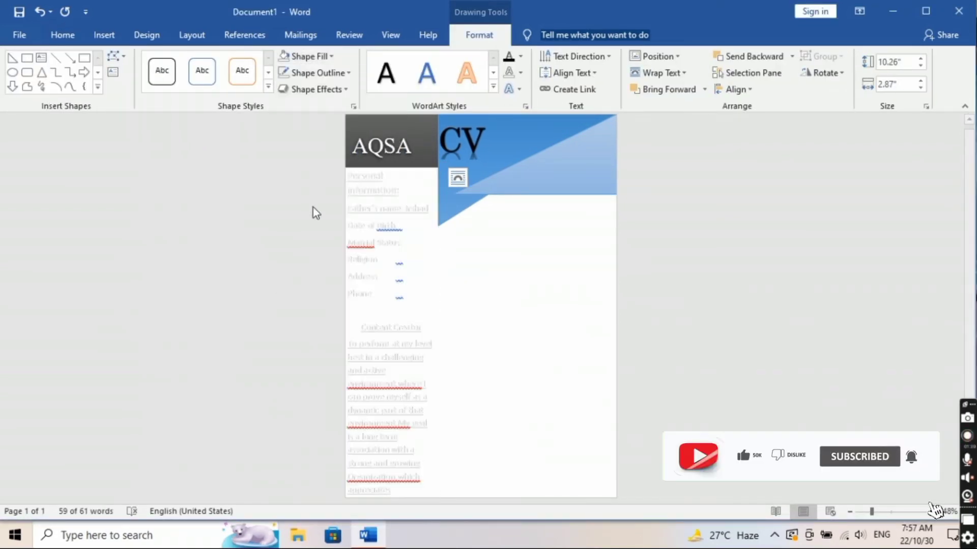
pyautogui.click(462, 290)
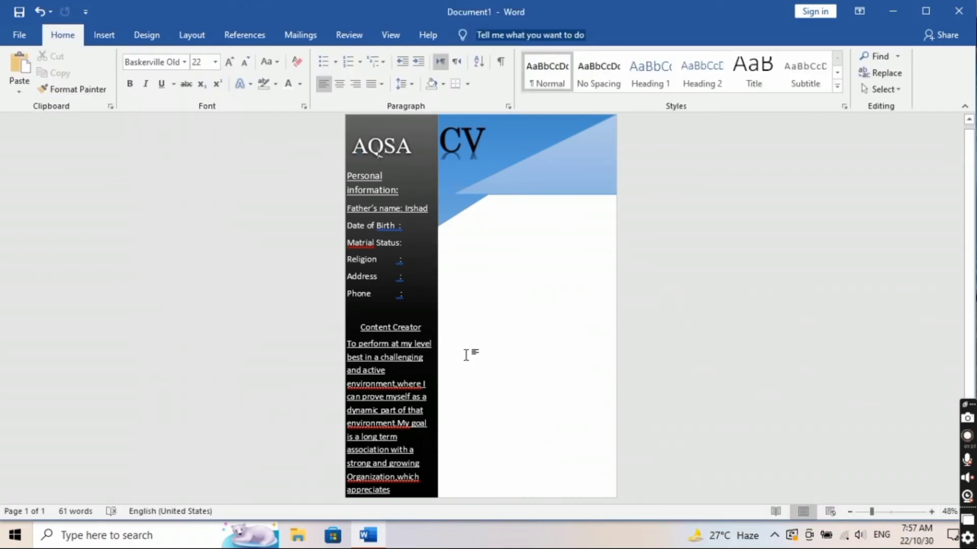
# Step: Copy the grey circle and place the copy on the sidebar edge beside Content Creator
pyautogui.rightClick(440, 250)
pyautogui.click(487, 261)
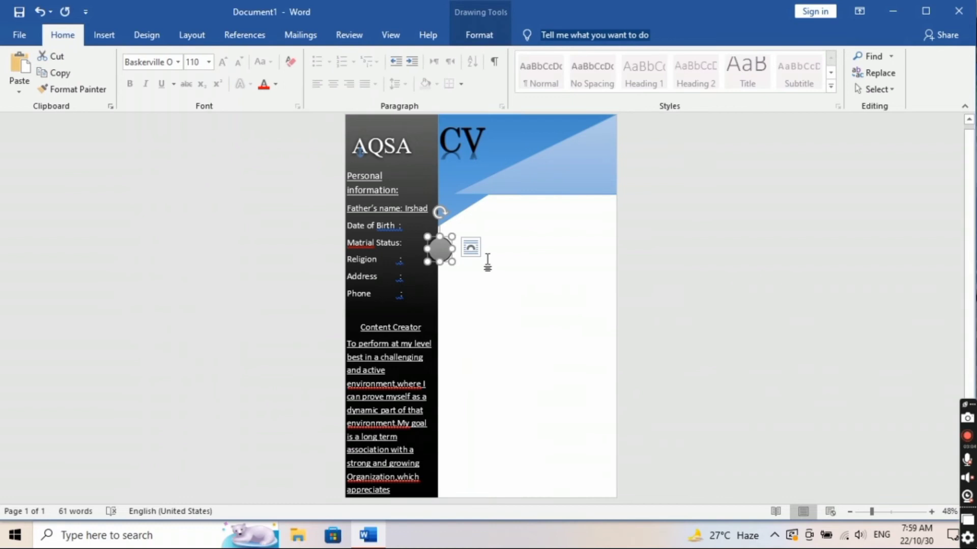
pyautogui.rightClick(455, 291)
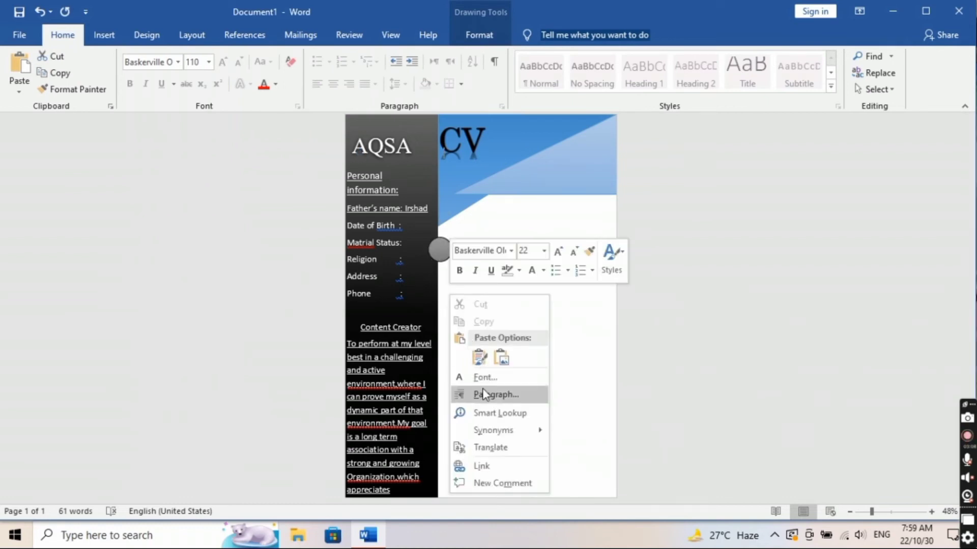
pyautogui.click(20, 66)
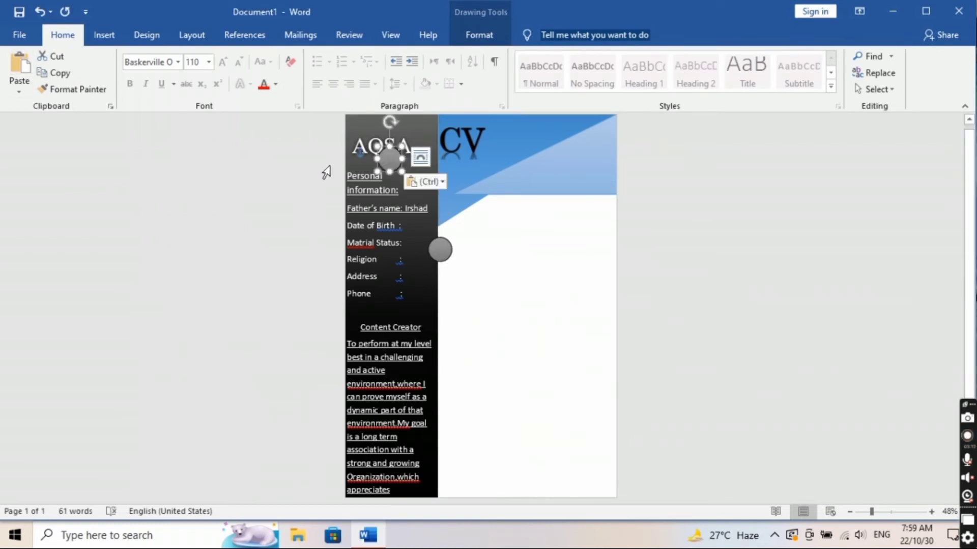
pyautogui.moveTo(389, 159); pyautogui.dragTo(441, 238)
pyautogui.moveTo(450, 273); pyautogui.dragTo(440, 367)
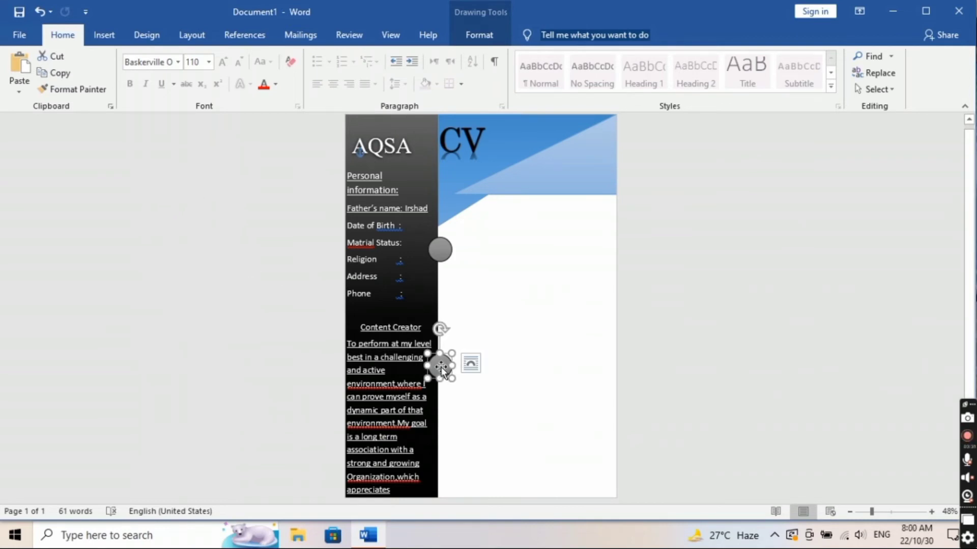
# Step: Duplicate the circle again and place it beside the 'Organization,which' line
pyautogui.rightClick(440, 370)
pyautogui.click(500, 110)
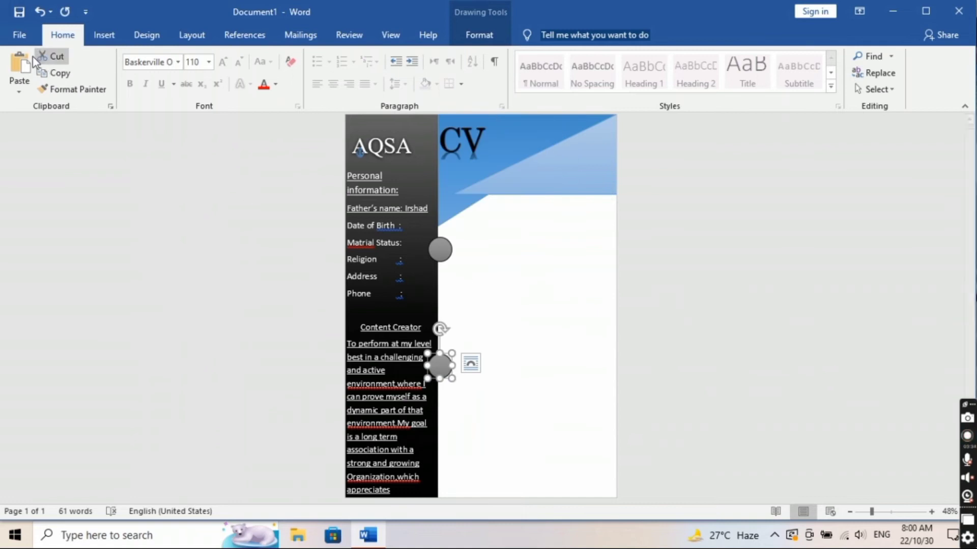
pyautogui.click(19, 62)
pyautogui.moveTo(446, 371); pyautogui.dragTo(438, 478)
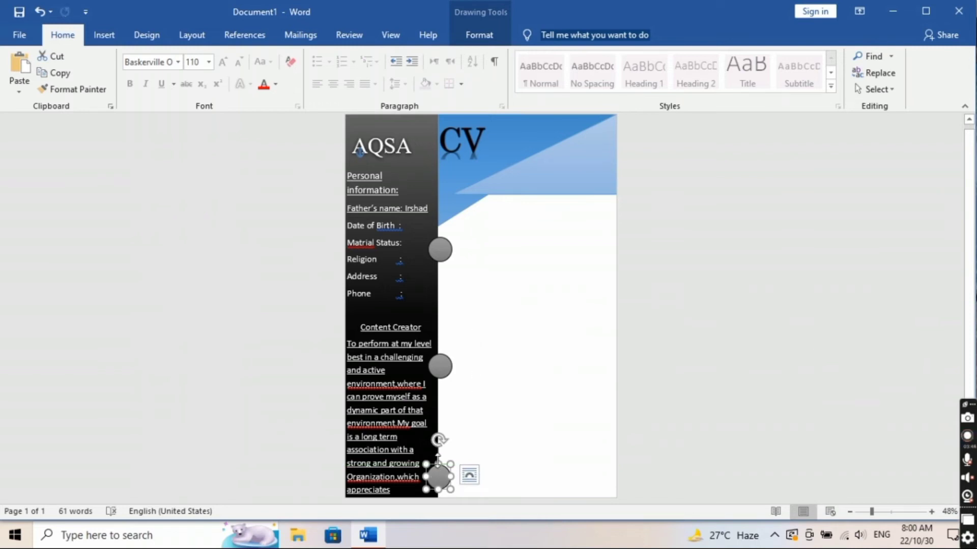
pyautogui.click(480, 229)
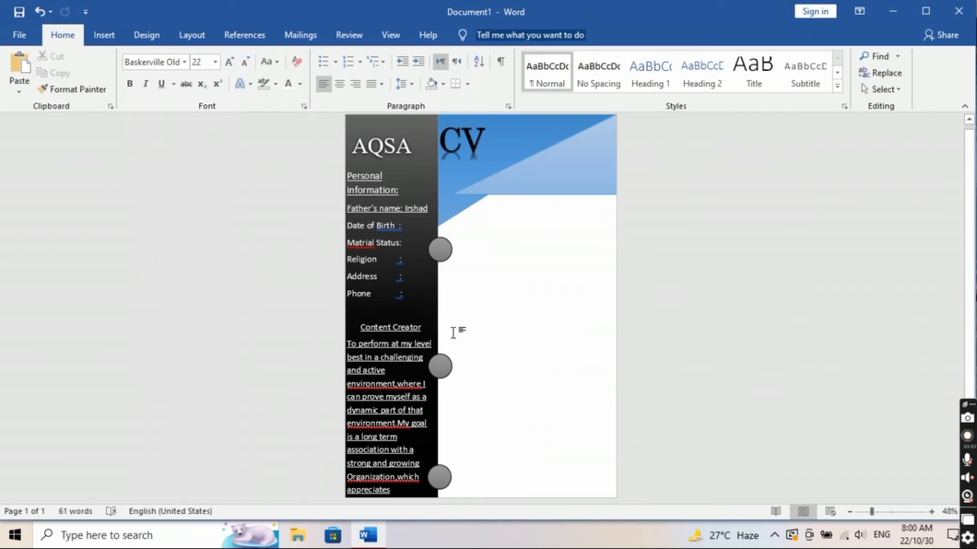
pyautogui.click(395, 490)
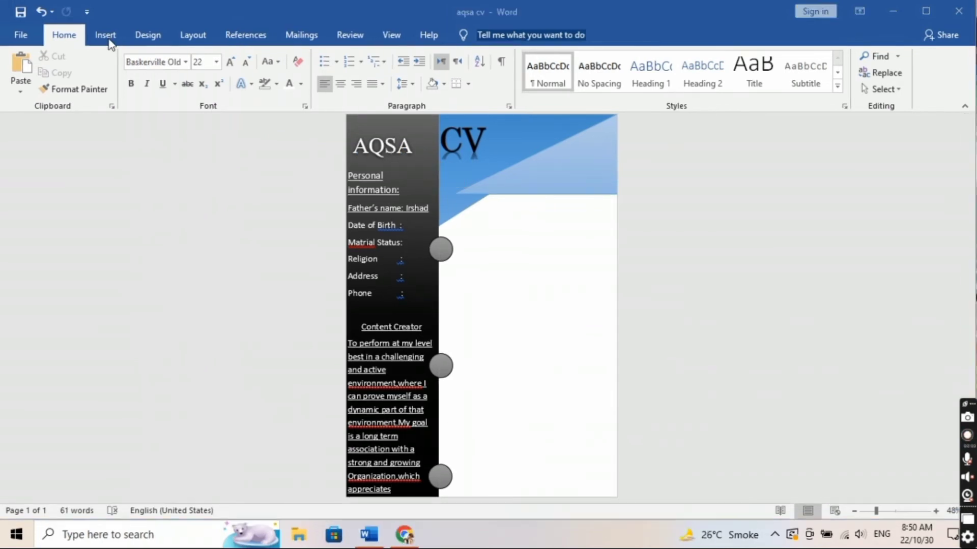
# Step: Draw a blue Flowchart Terminator bar beside Marital Status and trim its height to 0.74 inches
pyautogui.click(105, 36)
pyautogui.click(153, 90)
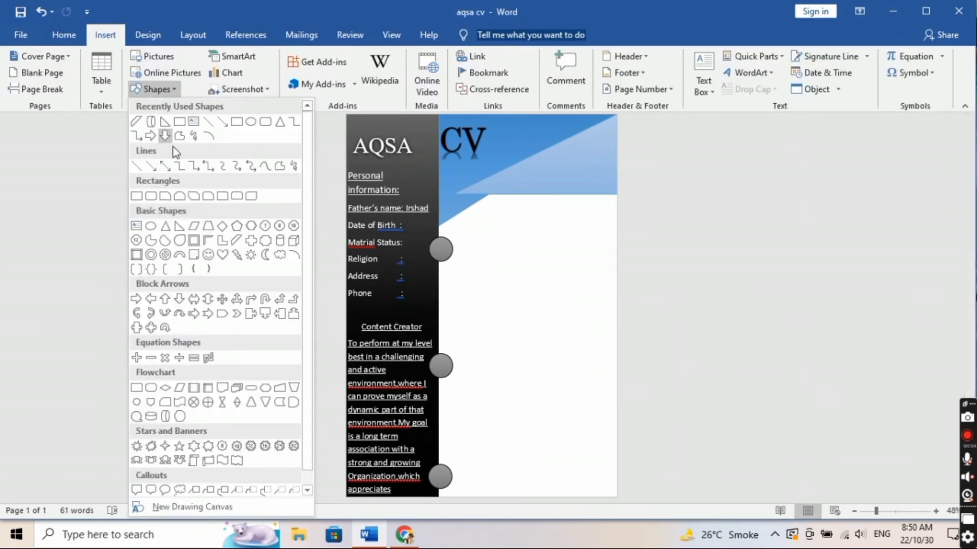
pyautogui.scroll(-1, 310, 200)
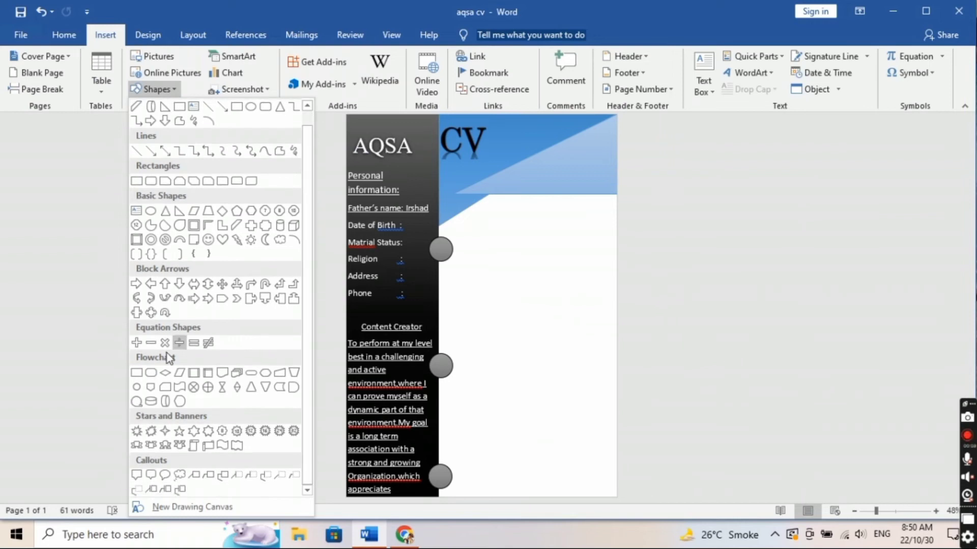
pyautogui.click(251, 373)
pyautogui.moveTo(448, 240)
pyautogui.mouseDown()
pyautogui.moveTo(473, 253)
pyautogui.moveTo(598, 260)
pyautogui.mouseUp()
pyautogui.moveTo(503, 243); pyautogui.dragTo(490, 243)
pyautogui.moveTo(584, 246); pyautogui.dragTo(615, 249)
pyautogui.moveTo(525, 237); pyautogui.dragTo(507, 247)
# Step: Nudge the bar into place and set it In Front of Text with an adjusted stacking order
pyautogui.rightClick(489, 257)
pyautogui.click(497, 258)
pyautogui.moveTo(494, 248); pyautogui.dragTo(492, 249)
pyautogui.click(505, 273)
pyautogui.click(489, 261)
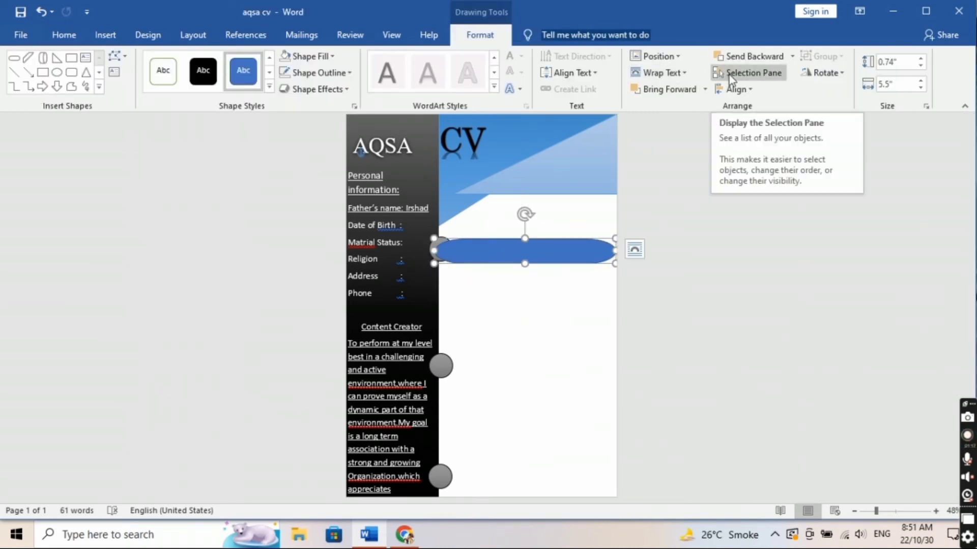
pyautogui.click(705, 89)
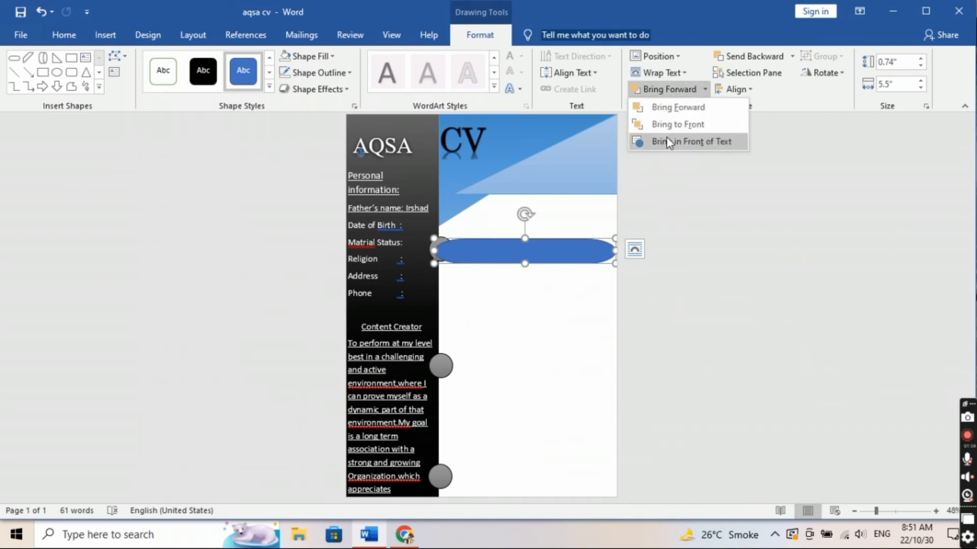
pyautogui.click(662, 143)
pyautogui.click(705, 89)
pyautogui.click(680, 124)
pyautogui.click(706, 89)
pyautogui.click(679, 125)
pyautogui.click(704, 90)
pyautogui.click(684, 108)
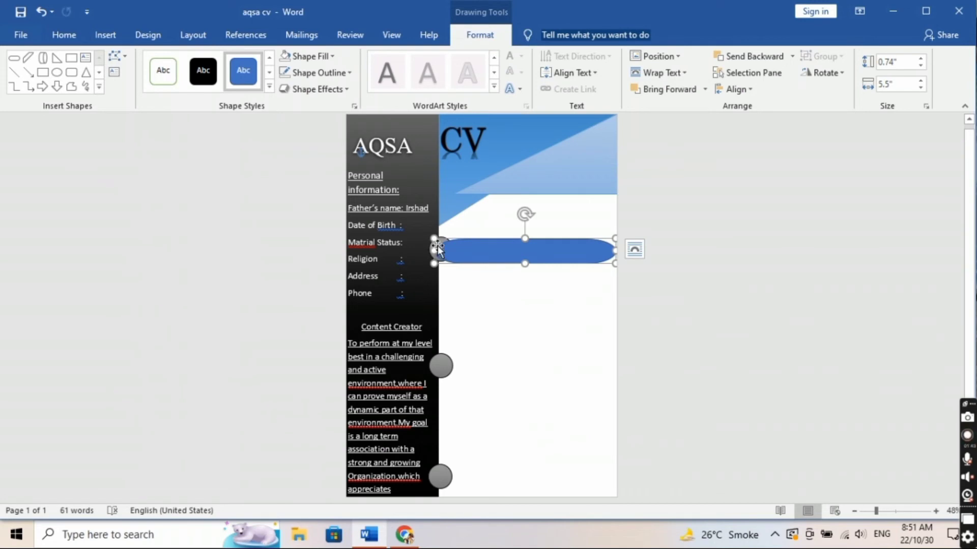
# Step: Bring the grey circle in front of the bar, then slide and narrow the bar to 4.89 inches
pyautogui.click(436, 249)
pyautogui.click(705, 90)
pyautogui.click(697, 121)
pyautogui.click(532, 259)
pyautogui.moveTo(548, 252); pyautogui.dragTo(531, 250)
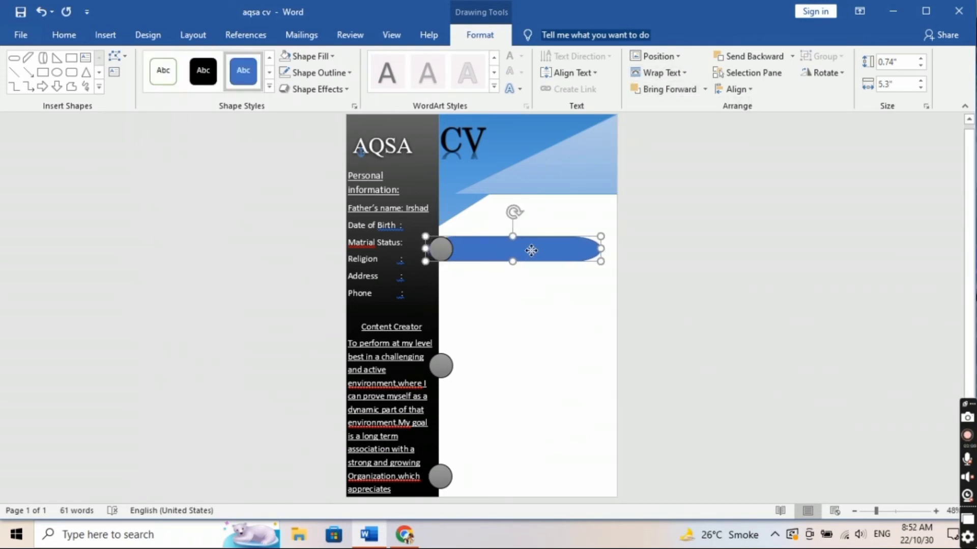
pyautogui.moveTo(425, 248); pyautogui.dragTo(487, 246)
# Step: Copy the blue bar twice and place the copies beside the middle and bottom grey circles
pyautogui.rightClick(553, 256)
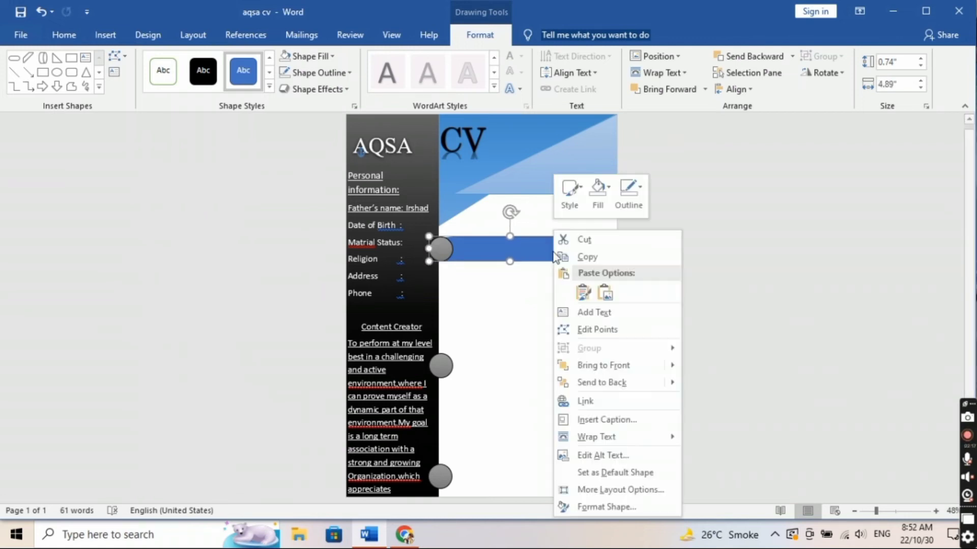
pyautogui.click(584, 255)
pyautogui.click(63, 35)
pyautogui.click(18, 71)
pyautogui.moveTo(502, 240); pyautogui.dragTo(509, 362)
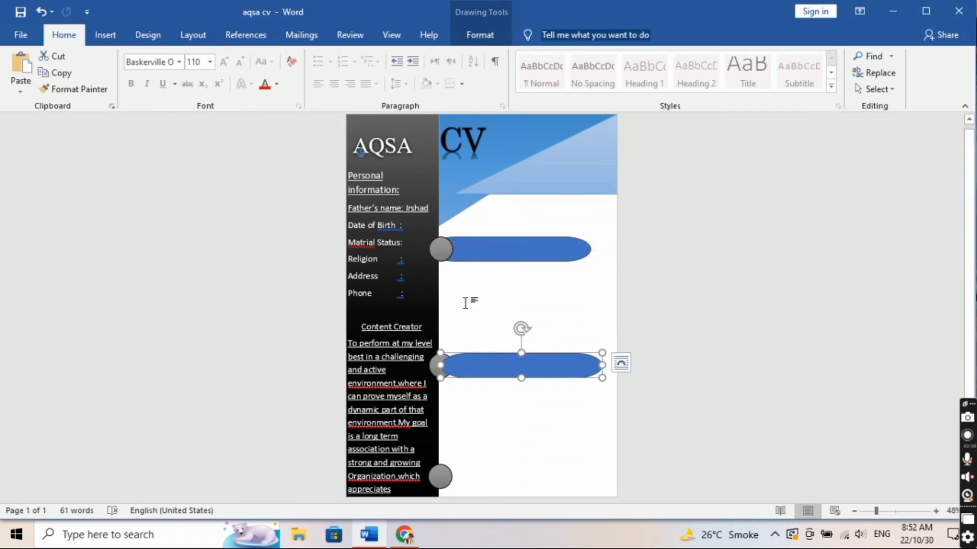
pyautogui.rightClick(497, 367)
pyautogui.click(549, 102)
pyautogui.click(19, 79)
pyautogui.moveTo(518, 365); pyautogui.dragTo(513, 442)
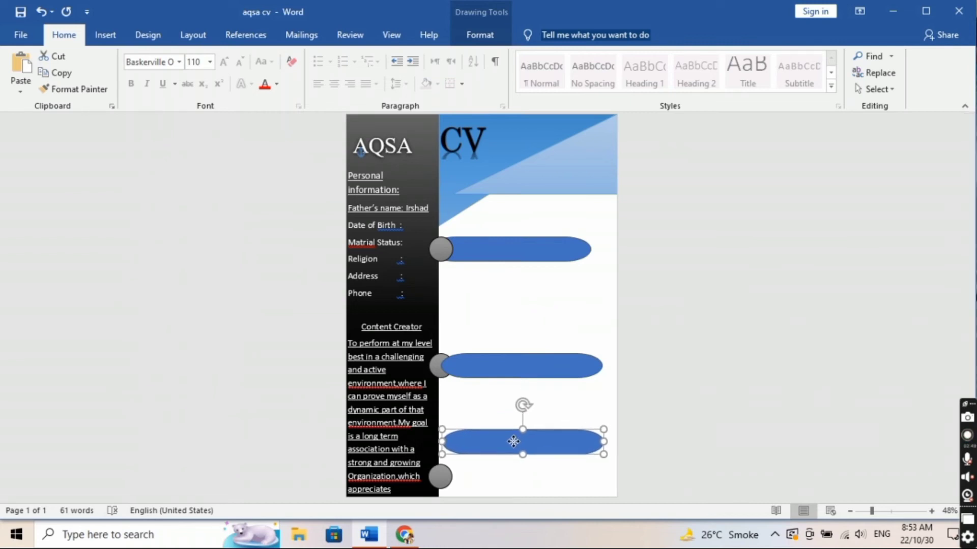
# Step: Bring the middle circle in front of its bar and move the bottom circle up beside the bottom bar
pyautogui.click(442, 365)
pyautogui.click(480, 35)
pyautogui.click(704, 89)
pyautogui.click(661, 122)
pyautogui.click(509, 364)
pyautogui.moveTo(510, 364); pyautogui.dragTo(508, 354)
pyautogui.moveTo(439, 476); pyautogui.dragTo(437, 441)
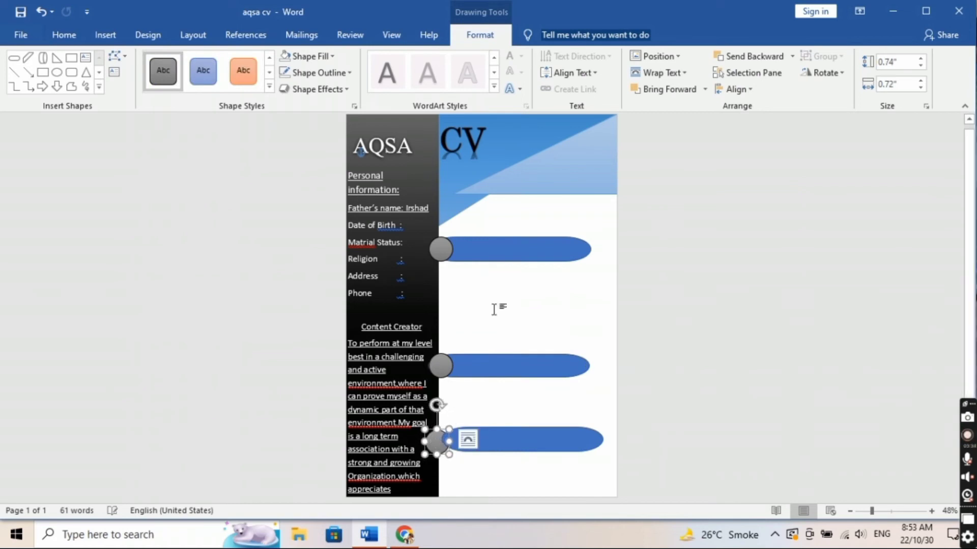
# Step: Resize and reposition the middle bar to about 4.61 inches wide under its circle
pyautogui.click(501, 366)
pyautogui.moveTo(589, 365); pyautogui.dragTo(585, 365)
pyautogui.moveTo(430, 366); pyautogui.dragTo(431, 366)
pyautogui.moveTo(508, 355); pyautogui.dragTo(507, 355)
pyautogui.moveTo(492, 363); pyautogui.dragTo(493, 365)
pyautogui.moveTo(586, 366); pyautogui.dragTo(598, 366)
pyautogui.moveTo(513, 378); pyautogui.dragTo(495, 367)
pyautogui.moveTo(427, 365); pyautogui.dragTo(433, 365)
pyautogui.moveTo(509, 365); pyautogui.dragTo(503, 366)
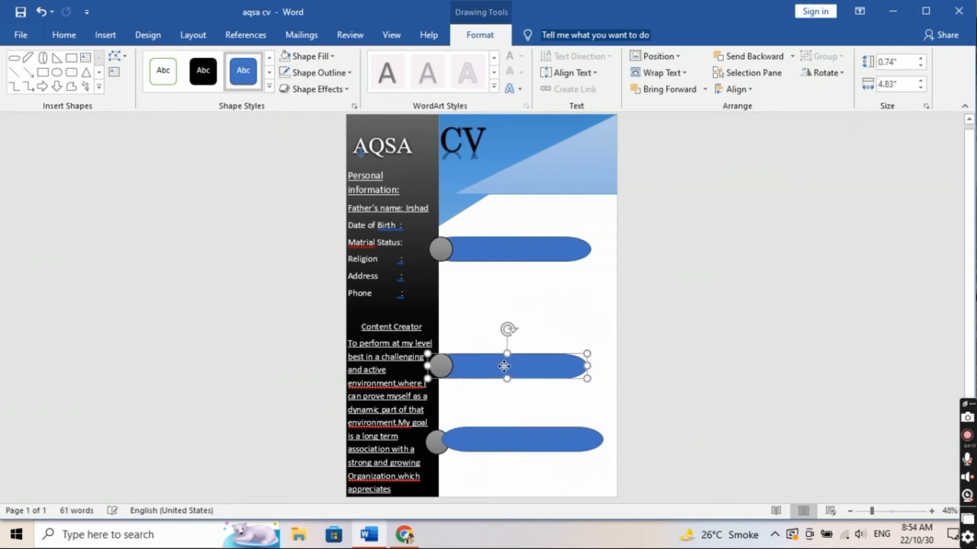
# Step: Bring the bottom circle in front of its bar and stretch the bottom bar to 5.2 inches
pyautogui.click(480, 447)
pyautogui.click(506, 367)
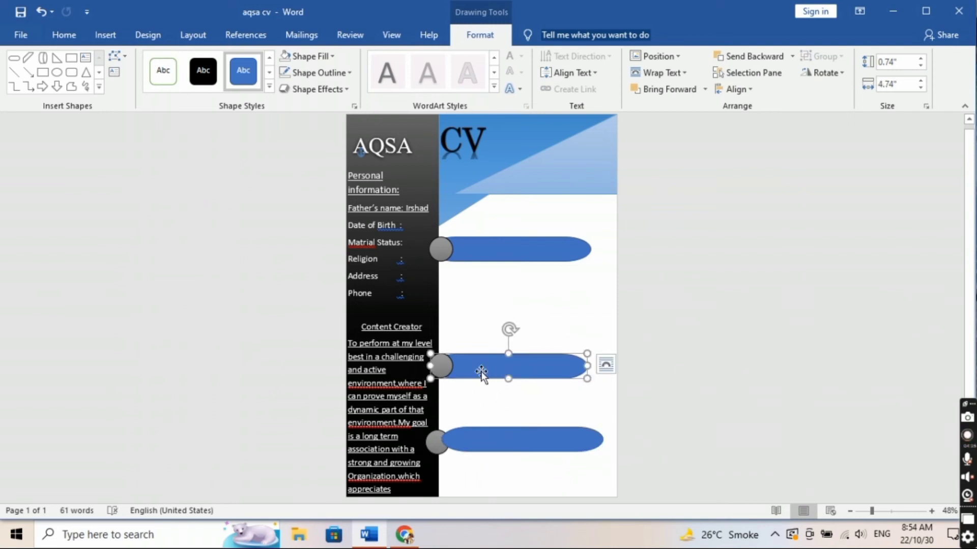
pyautogui.click(499, 448)
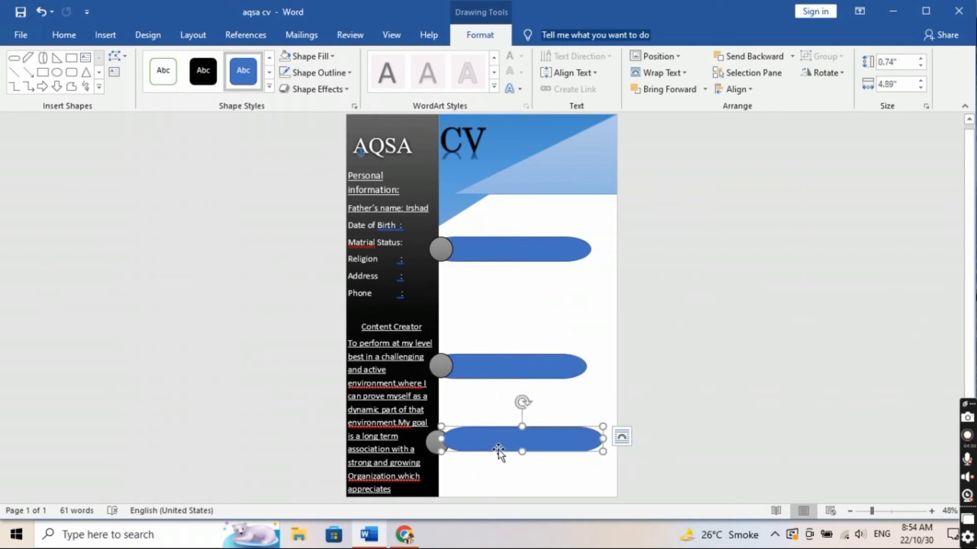
pyautogui.click(444, 451)
pyautogui.click(705, 90)
pyautogui.click(691, 126)
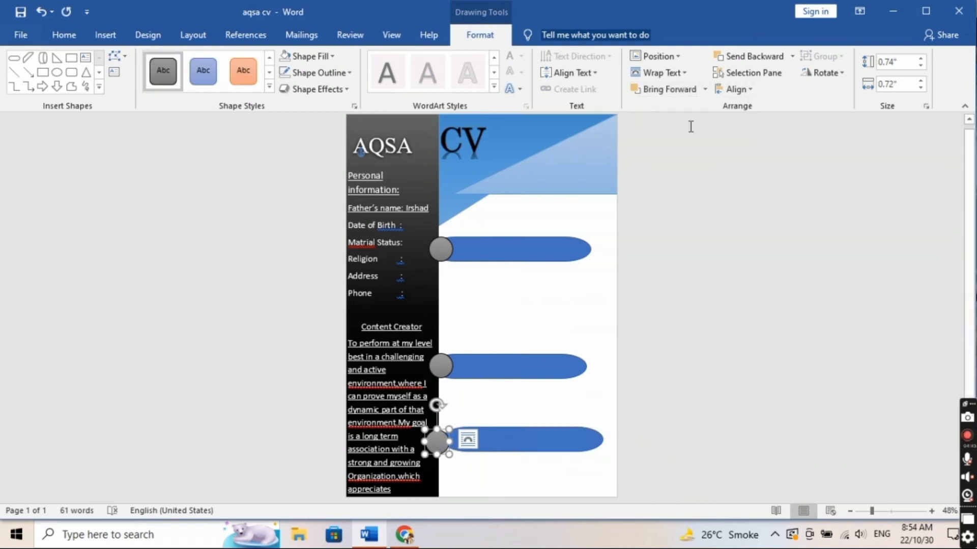
pyautogui.click(502, 438)
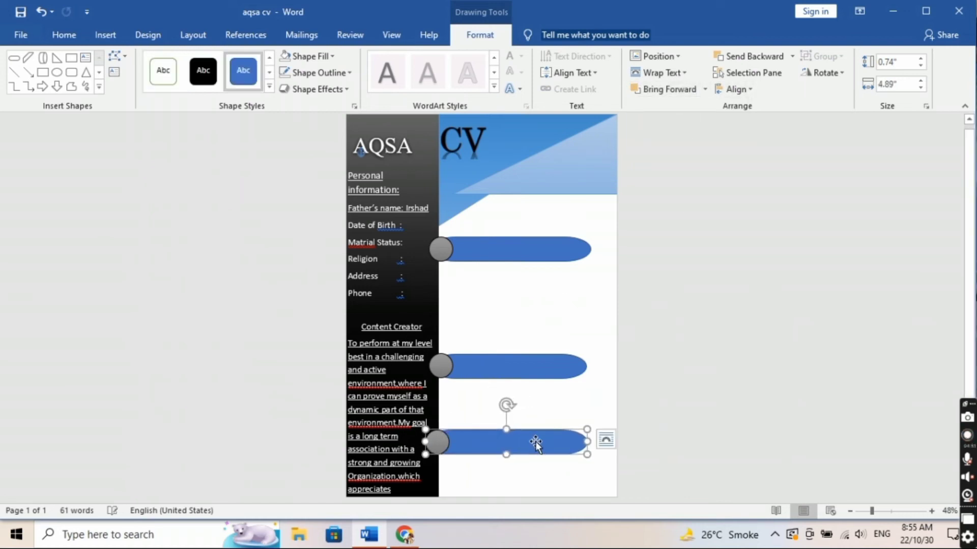
pyautogui.click(575, 368)
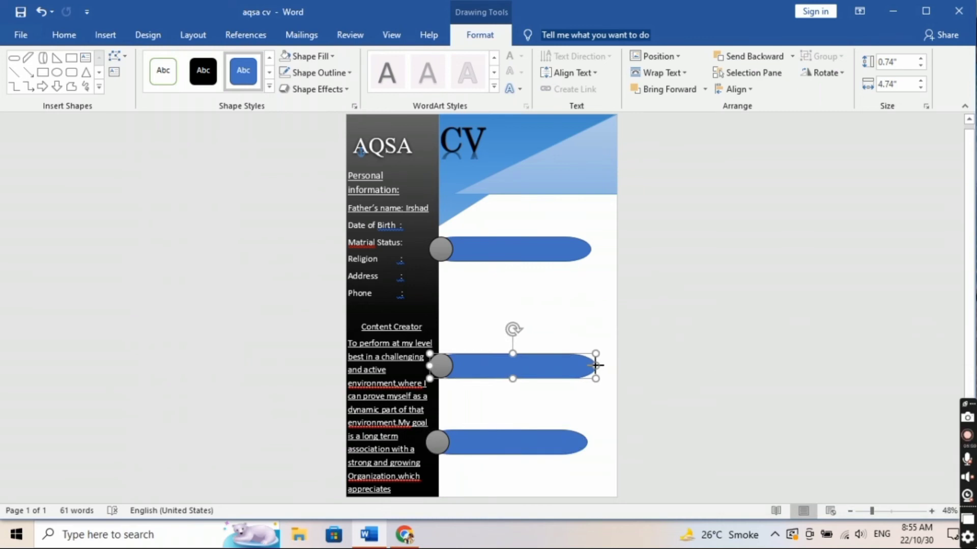
pyautogui.click(580, 441)
pyautogui.moveTo(589, 442); pyautogui.dragTo(597, 441)
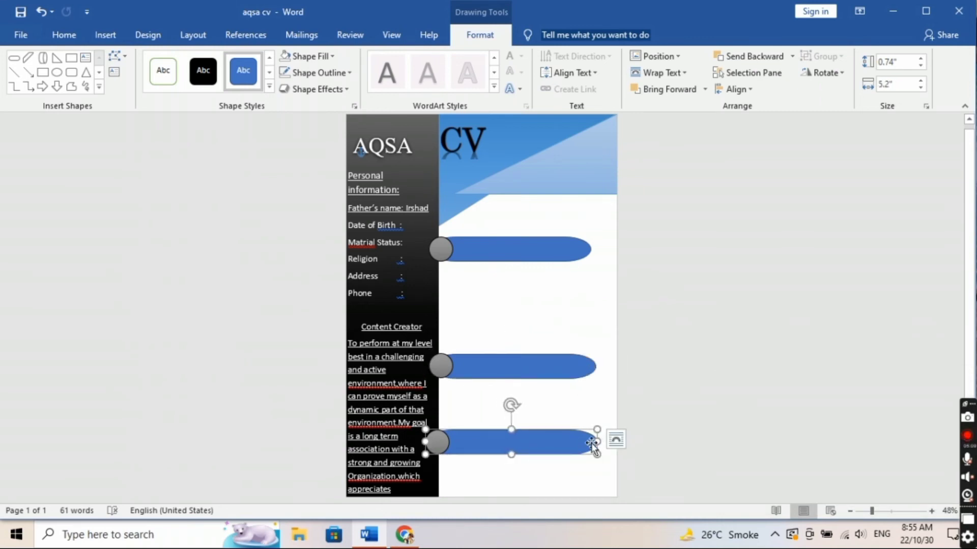
pyautogui.click(556, 474)
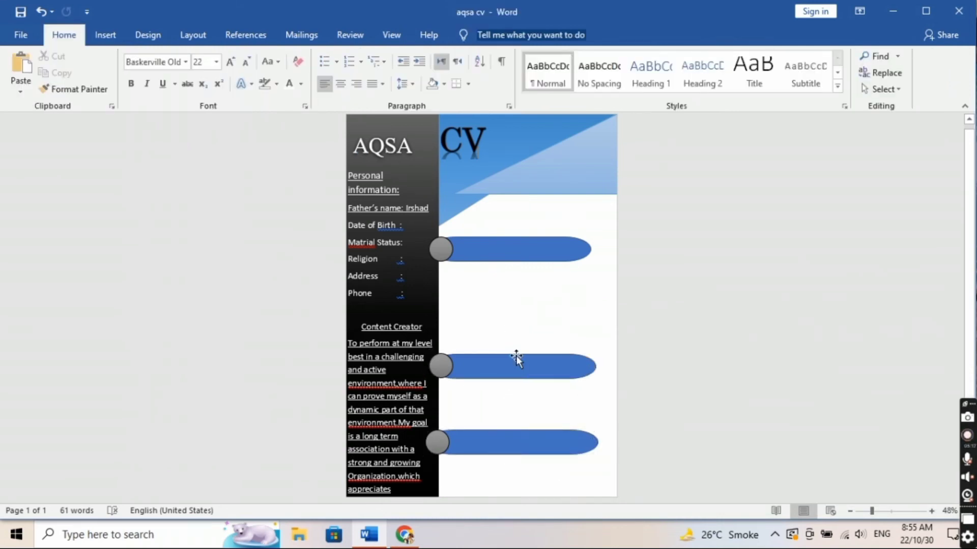
pyautogui.click(105, 35)
# Step: Add a text box reading EXPERIANCE over the top bar, enlarged and in white
pyautogui.click(703, 81)
pyautogui.click(725, 392)
pyautogui.moveTo(454, 236)
pyautogui.mouseDown()
pyautogui.moveTo(530, 264)
pyautogui.moveTo(571, 261)
pyautogui.mouseUp()
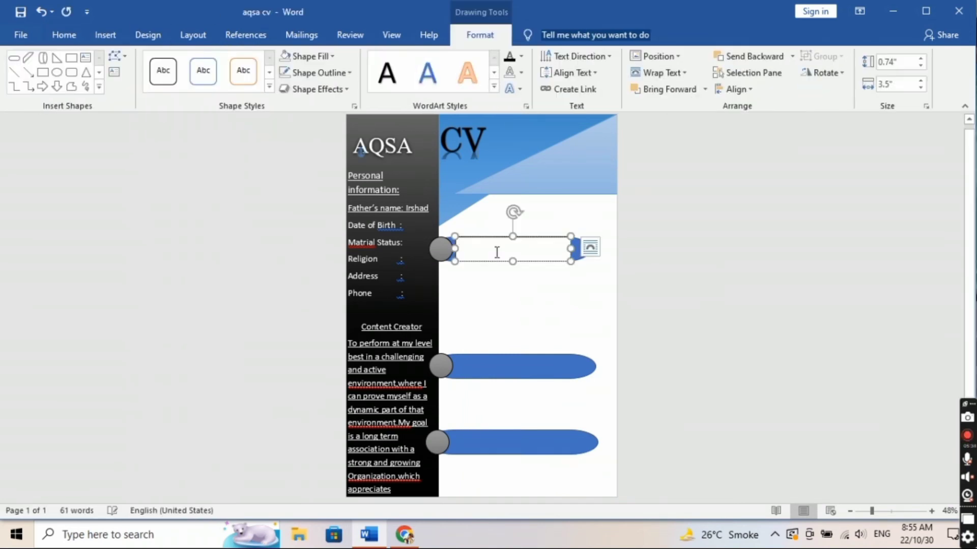
pyautogui.write('e')
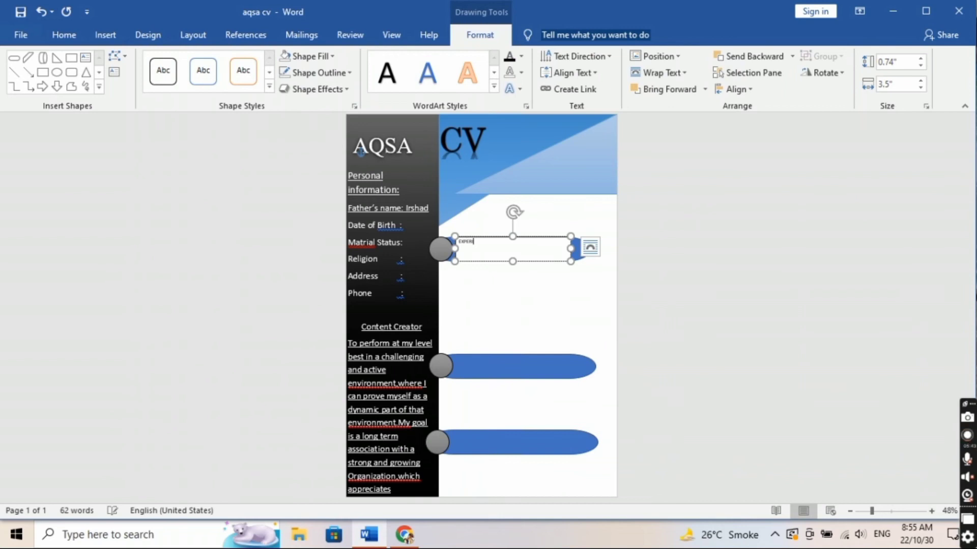
pyautogui.tripleClick(467, 246)
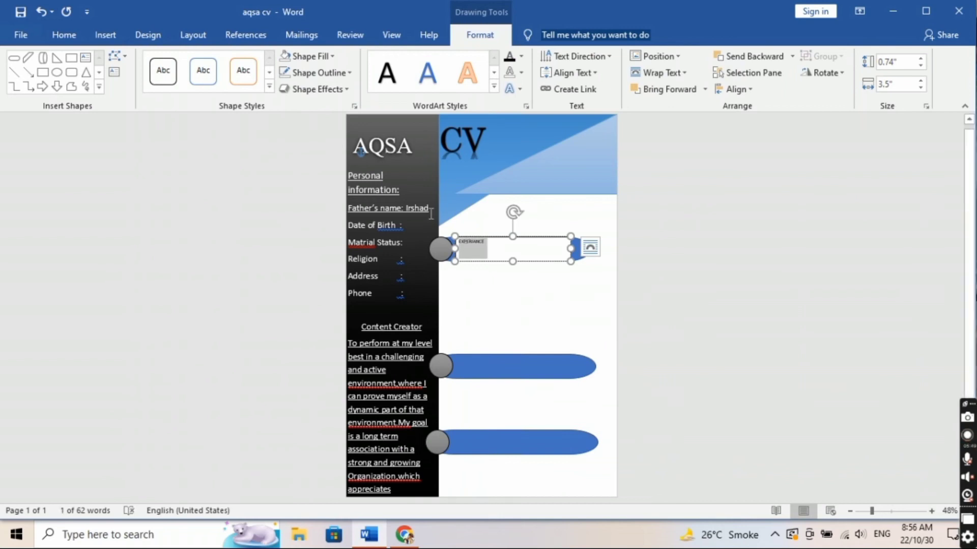
pyautogui.click(67, 36)
pyautogui.click(230, 62)
pyautogui.click(230, 62)
pyautogui.click(231, 62)
pyautogui.click(231, 62)
pyautogui.click(230, 62)
pyautogui.click(231, 62)
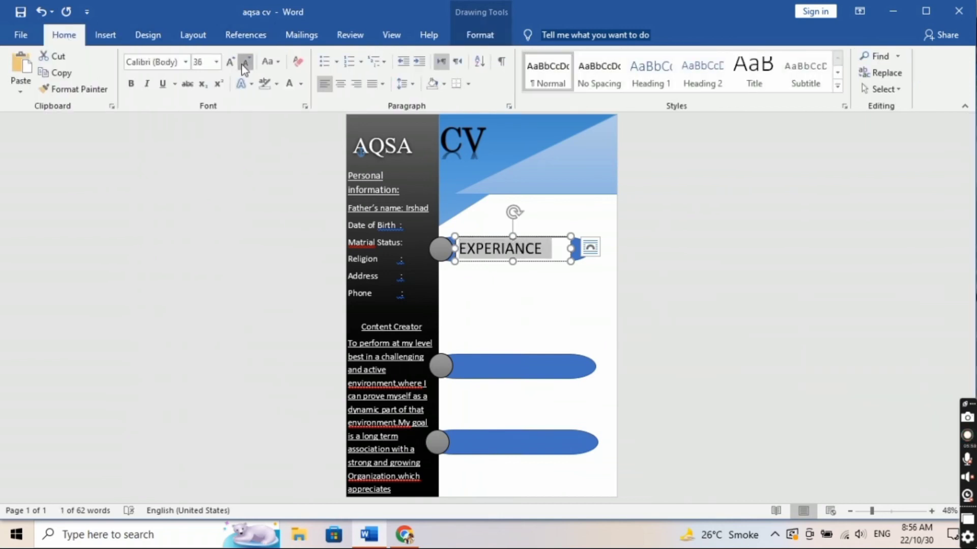
pyautogui.moveTo(534, 239); pyautogui.dragTo(546, 243)
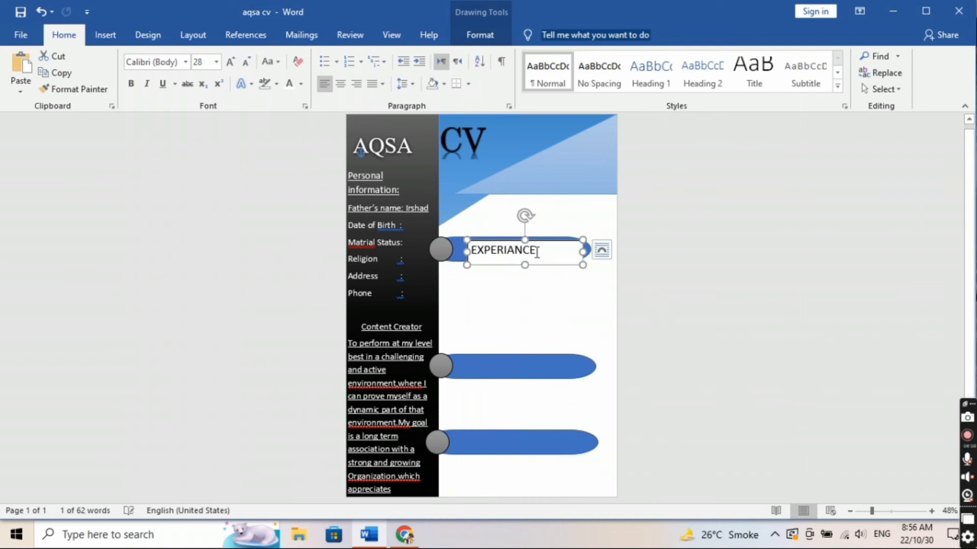
pyautogui.click(289, 84)
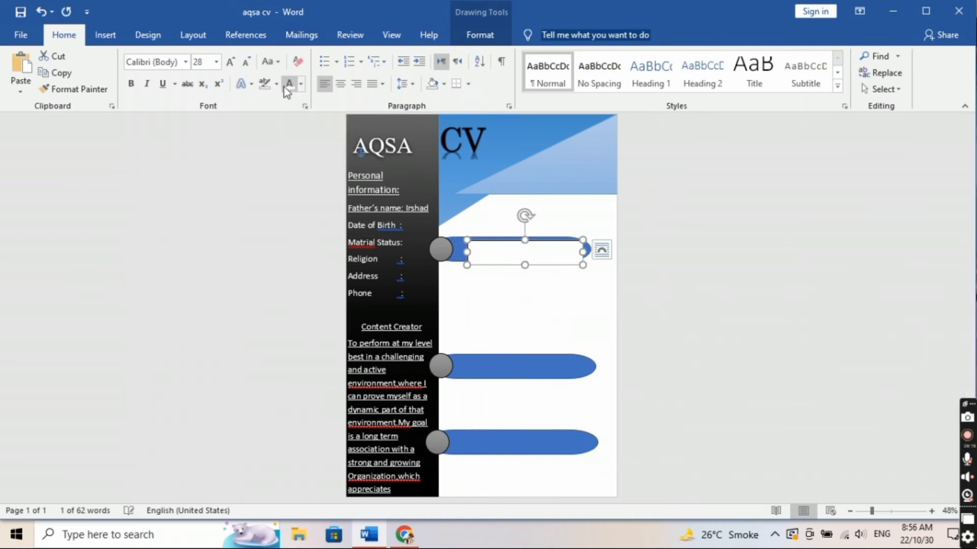
# Step: Remove the EXPERIANCE box's outline and fill and nudge the label into place on the bar
pyautogui.click(480, 36)
pyautogui.click(314, 73)
pyautogui.click(316, 227)
pyautogui.click(313, 58)
pyautogui.click(295, 212)
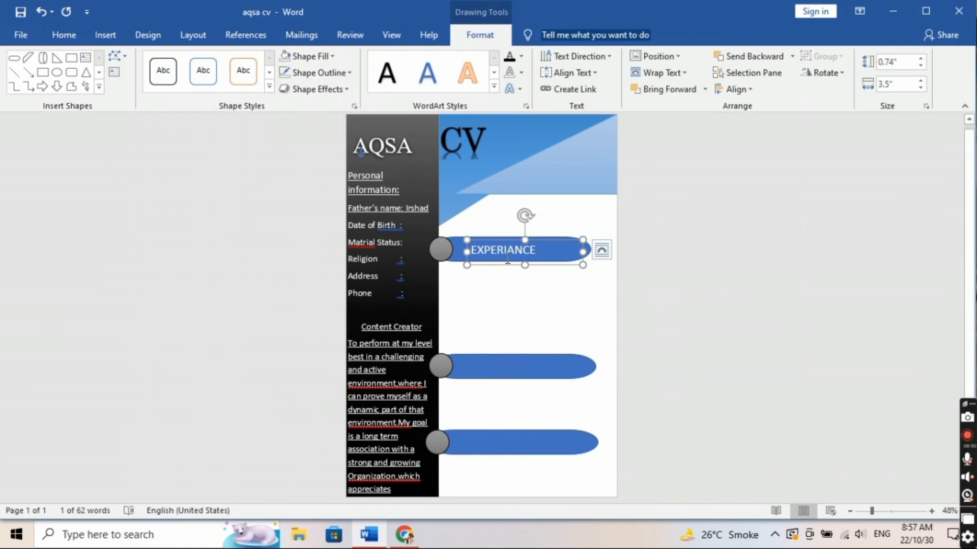
pyautogui.moveTo(510, 240); pyautogui.dragTo(511, 239)
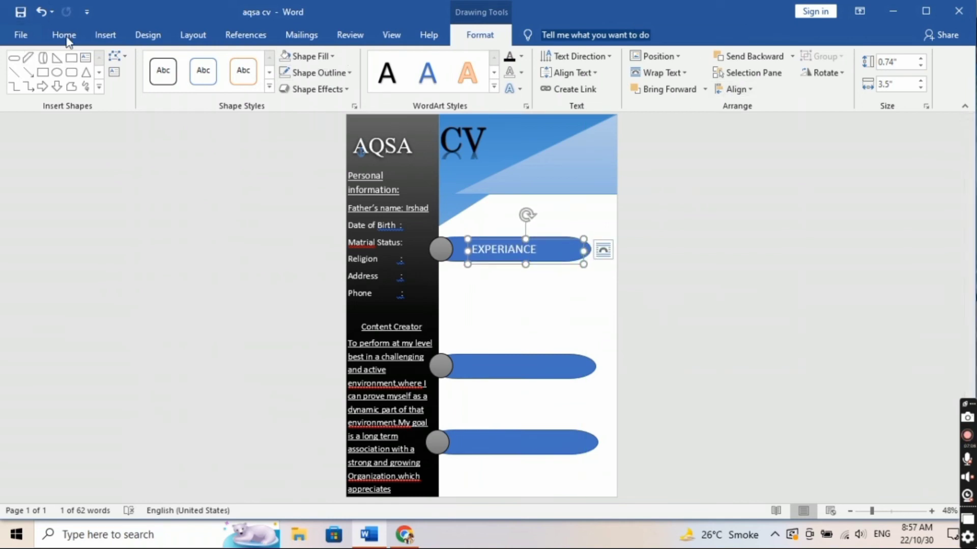
pyautogui.click(554, 280)
pyautogui.click(104, 35)
pyautogui.click(709, 76)
pyautogui.click(698, 394)
# Step: Add a SKILLS text box on the second bar at 28 pt in white
pyautogui.moveTo(472, 355); pyautogui.dragTo(570, 379)
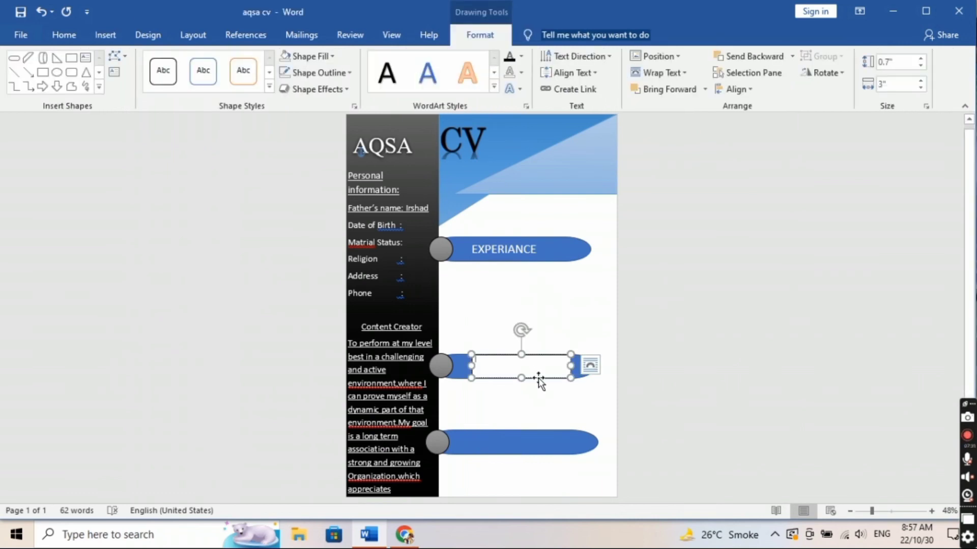
pyautogui.write('SKILLS')
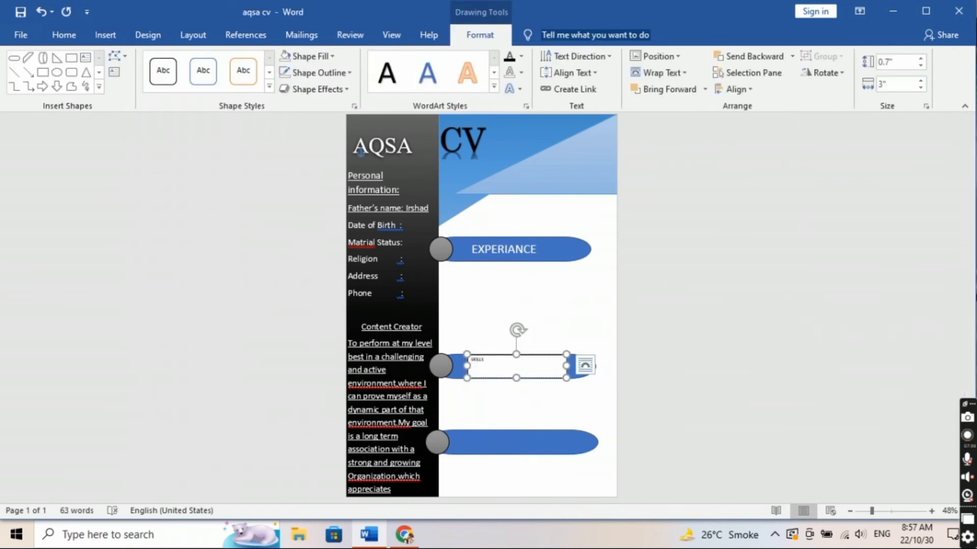
pyautogui.hotkey('ctrl', 'a')
pyautogui.click(63, 35)
pyautogui.click(230, 61)
pyautogui.click(230, 61)
pyautogui.moveTo(529, 355); pyautogui.dragTo(544, 357)
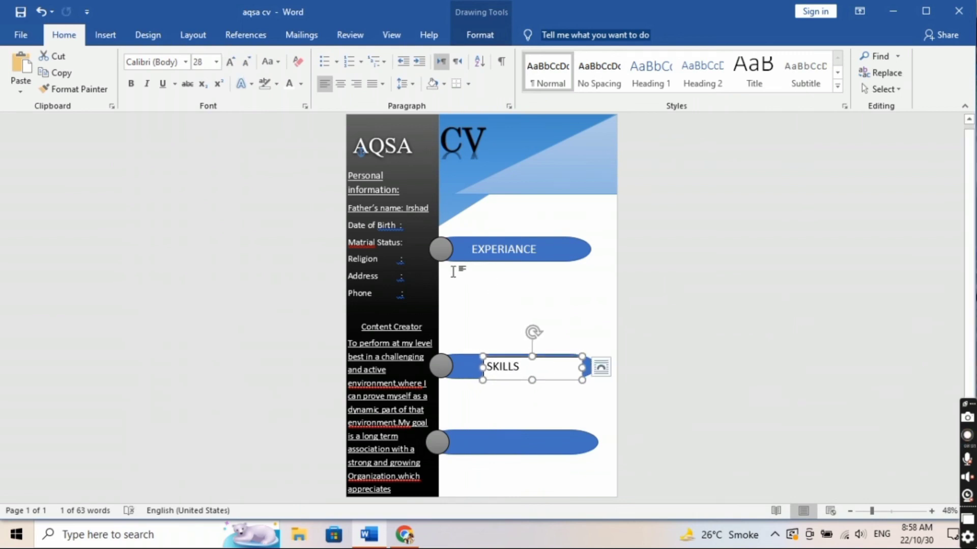
pyautogui.doubleClick(541, 356)
pyautogui.click(64, 35)
pyautogui.click(289, 84)
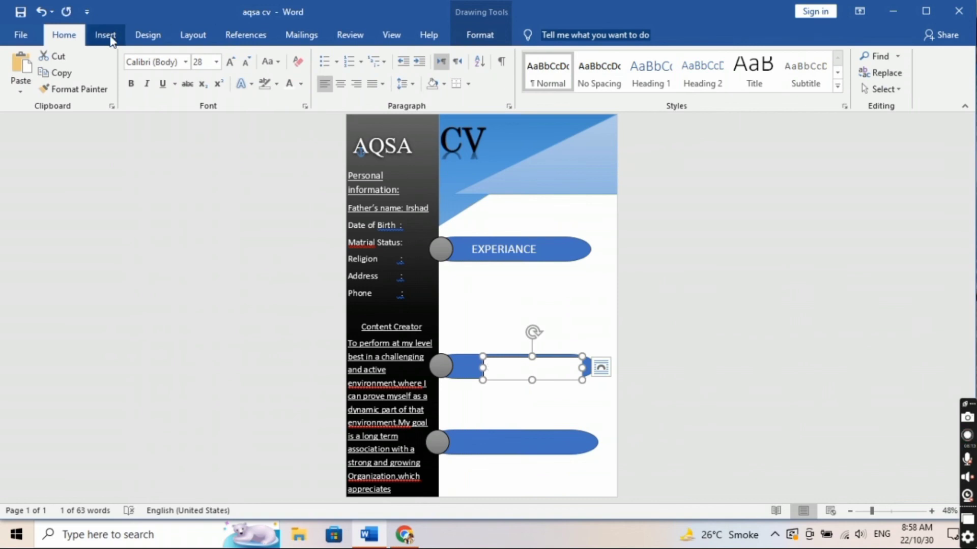
# Step: Give the SKILLS box no outline and no fill, and nudge it slightly right
pyautogui.click(105, 36)
pyautogui.doubleClick(544, 357)
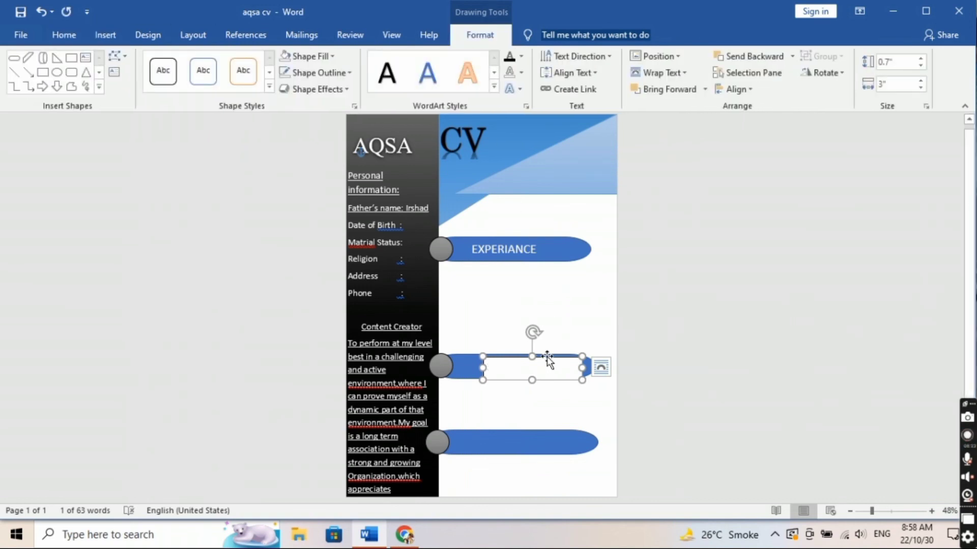
pyautogui.click(322, 73)
pyautogui.click(328, 228)
pyautogui.click(312, 56)
pyautogui.click(314, 211)
pyautogui.moveTo(550, 356); pyautogui.dragTo(553, 356)
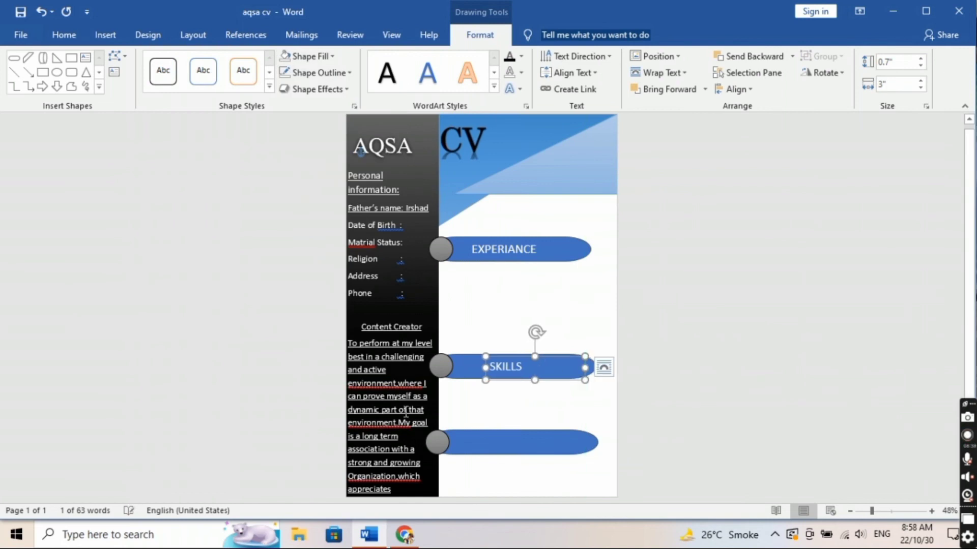
pyautogui.click(102, 35)
pyautogui.click(703, 84)
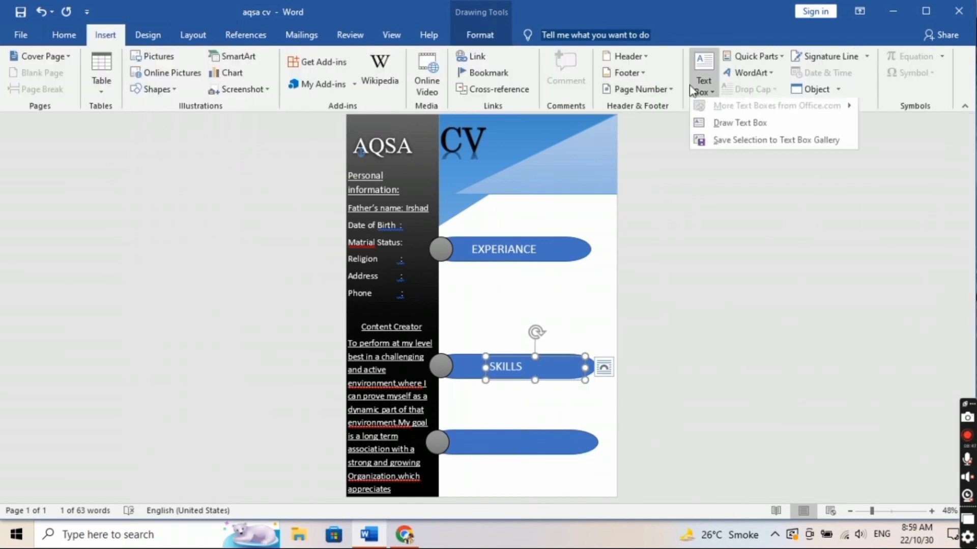
pyautogui.click(743, 125)
# Step: Add an EDUCATION text box on the third bar, enlarged to 26 pt and white
pyautogui.moveTo(476, 430); pyautogui.dragTo(550, 455)
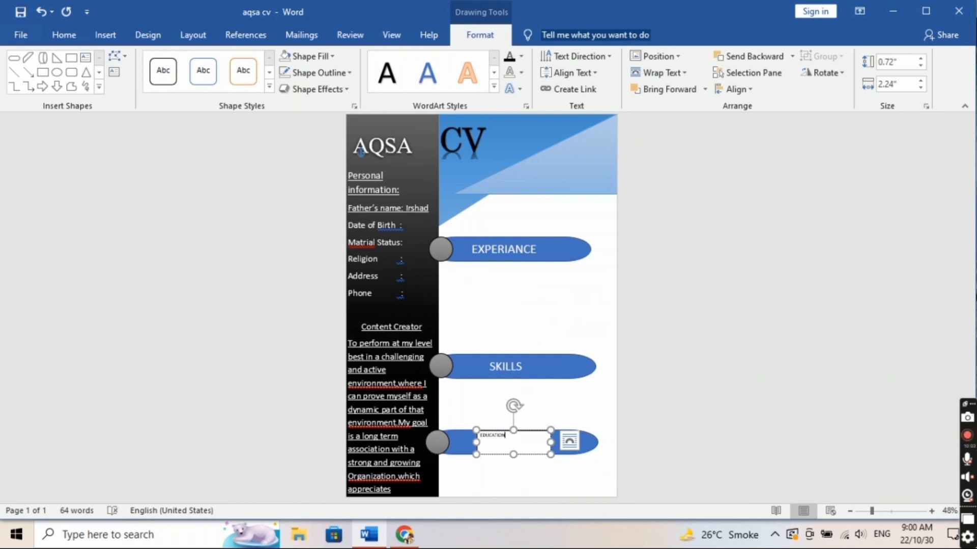
pyautogui.hotkey('ctrl', 'a')
pyautogui.click(63, 35)
pyautogui.click(230, 62)
pyautogui.click(230, 62)
pyautogui.click(230, 62)
pyautogui.click(230, 62)
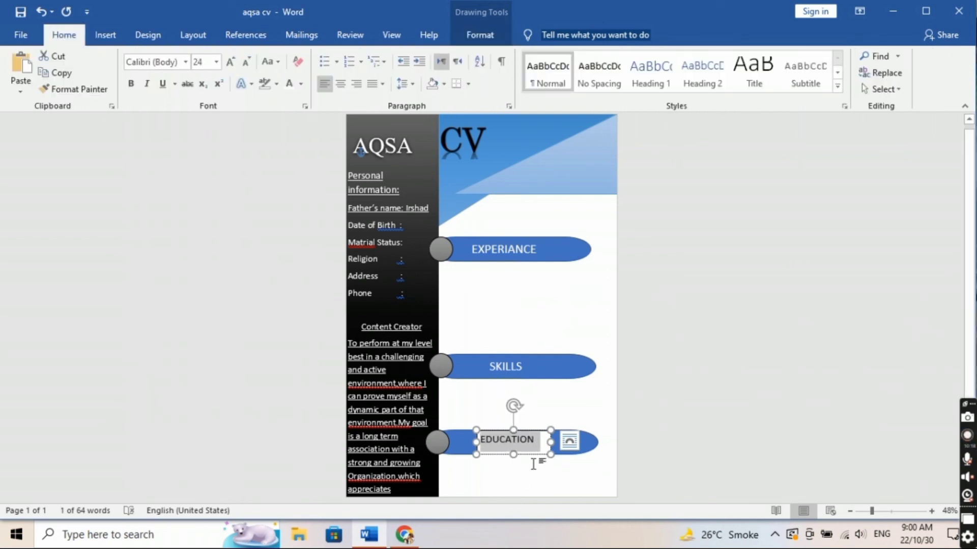
pyautogui.click(230, 64)
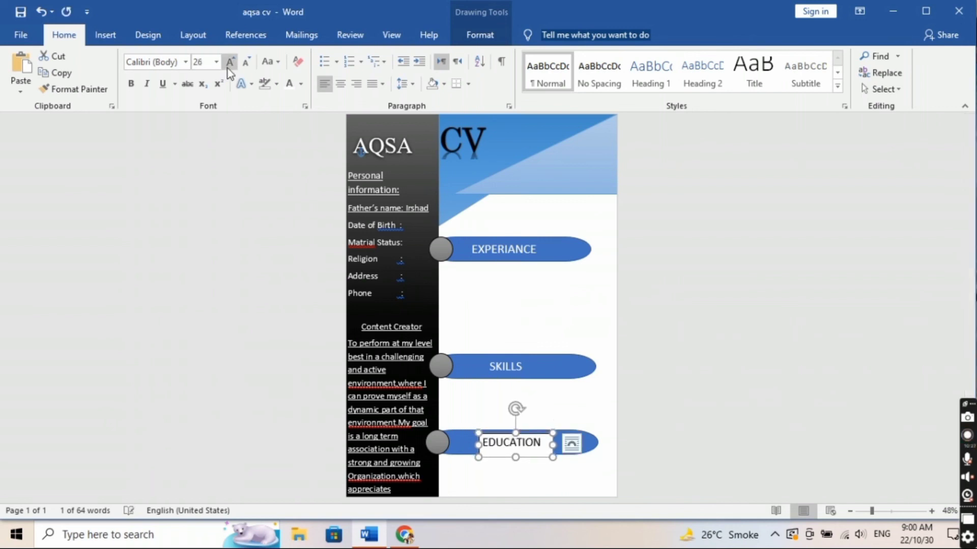
pyautogui.moveTo(538, 436); pyautogui.dragTo(536, 436)
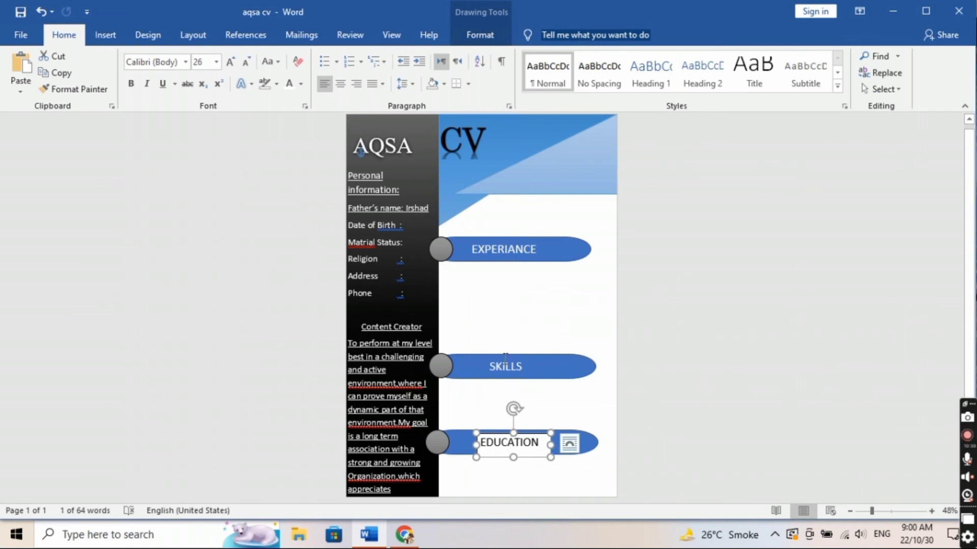
pyautogui.hotkey('ctrl', 'z')
# Step: Set the EDUCATION box to No Outline and No Fill
pyautogui.click(484, 35)
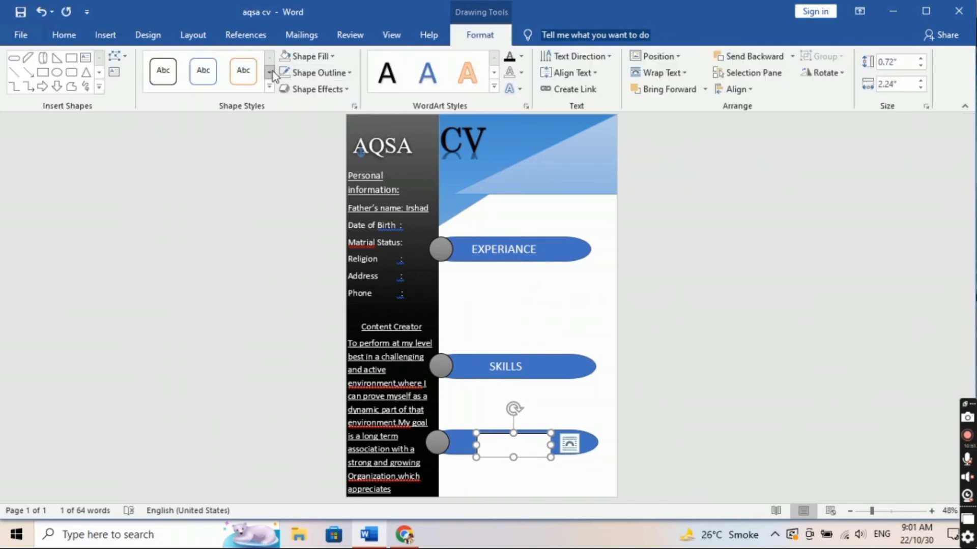
pyautogui.click(323, 73)
pyautogui.click(311, 232)
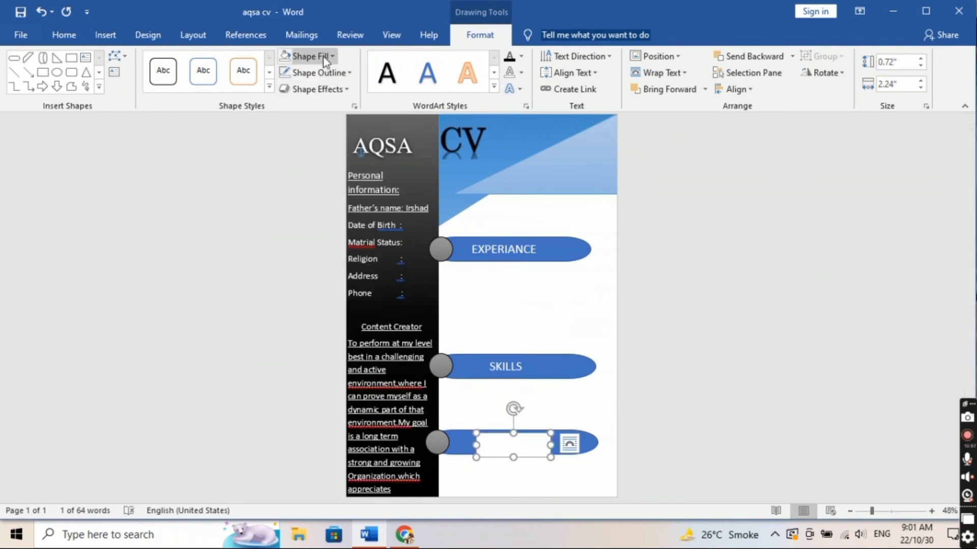
pyautogui.click(322, 57)
pyautogui.click(321, 213)
pyautogui.click(564, 476)
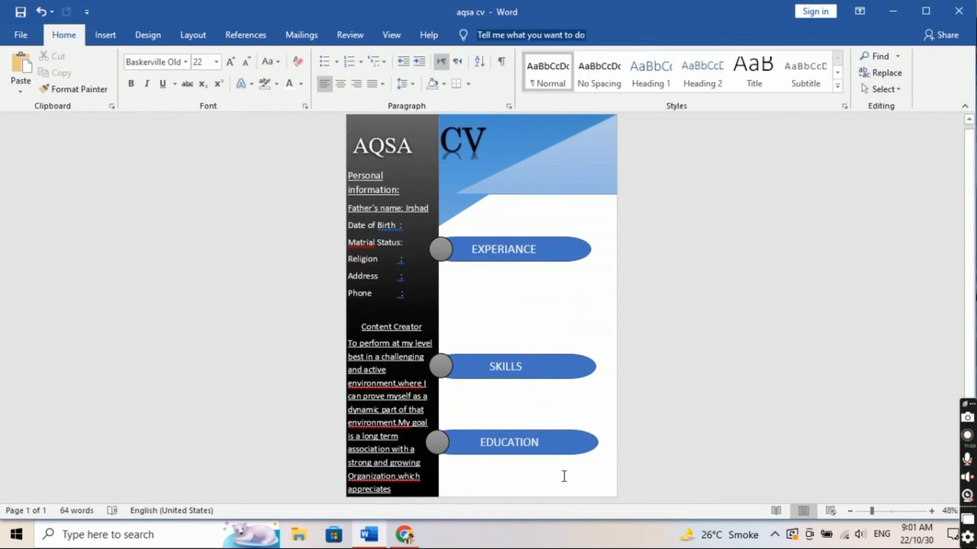
# Step: Shrink the EDUCATION bar to 0.7" tall and 5.09" wide
pyautogui.click(444, 451)
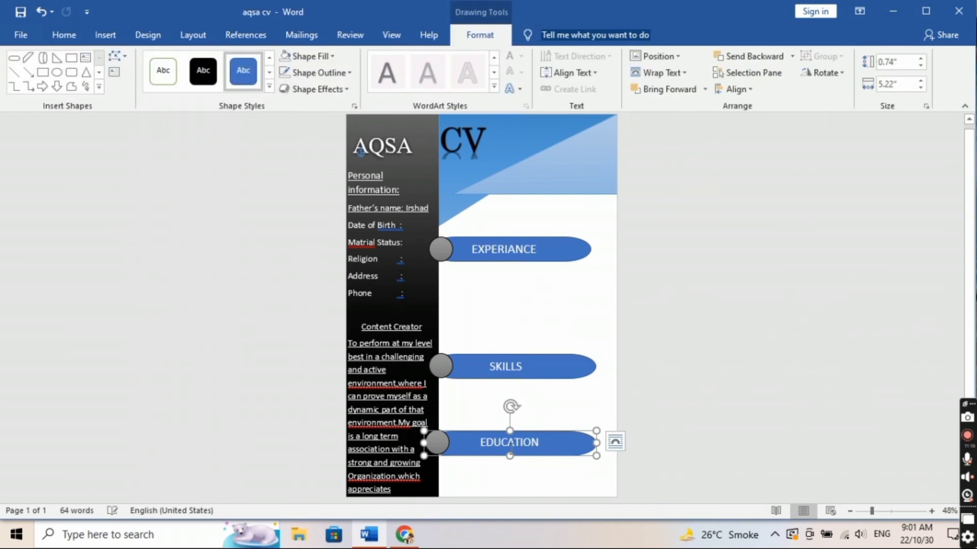
pyautogui.moveTo(509, 461); pyautogui.dragTo(514, 454)
pyautogui.moveTo(596, 442); pyautogui.dragTo(594, 442)
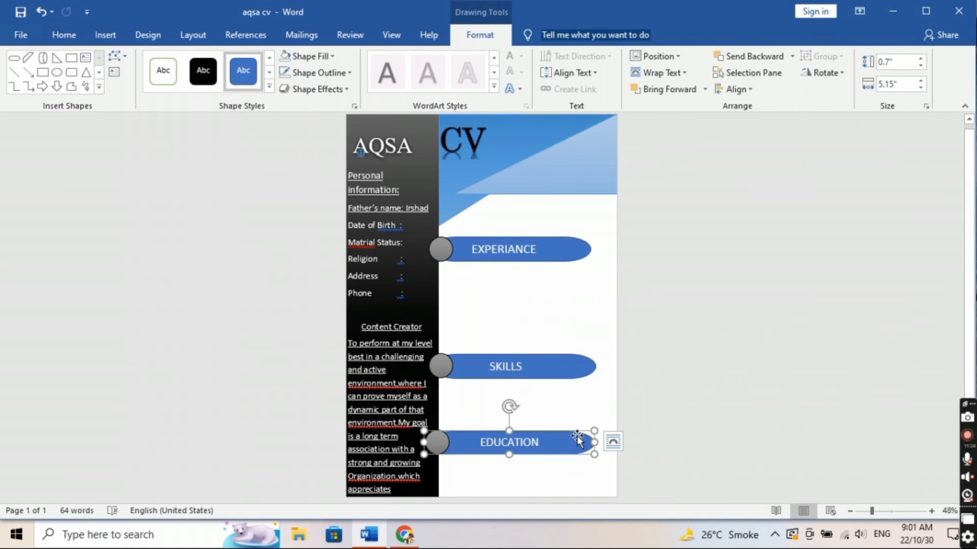
pyautogui.click(591, 471)
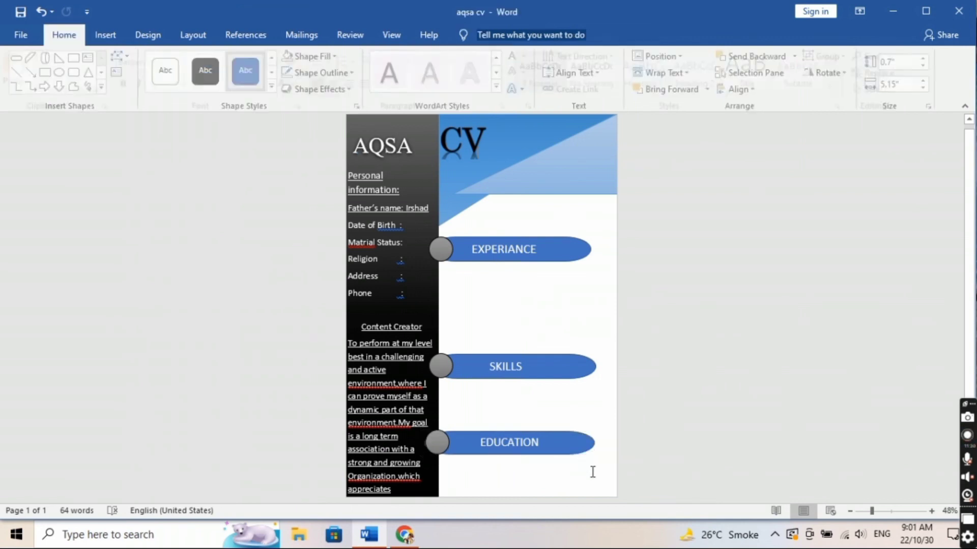
pyautogui.click(460, 445)
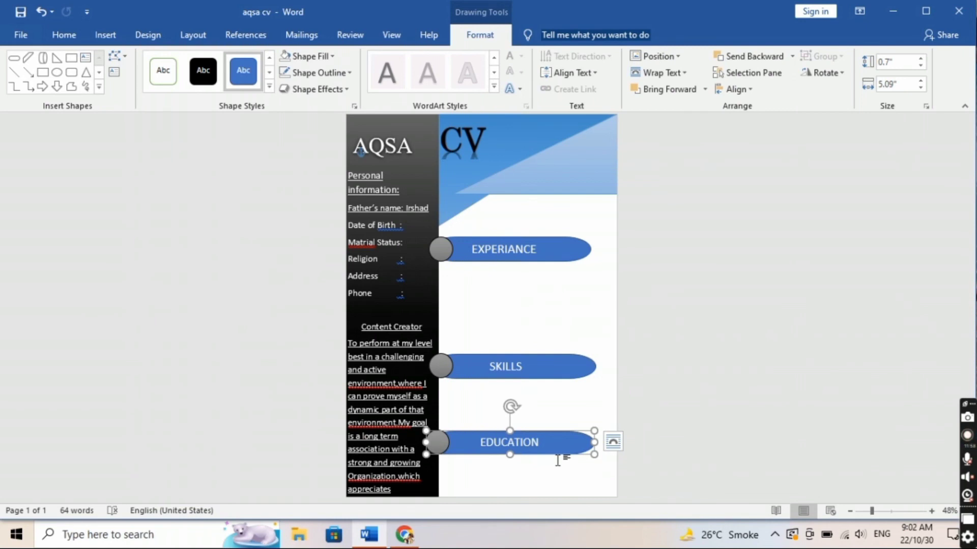
pyautogui.click(560, 462)
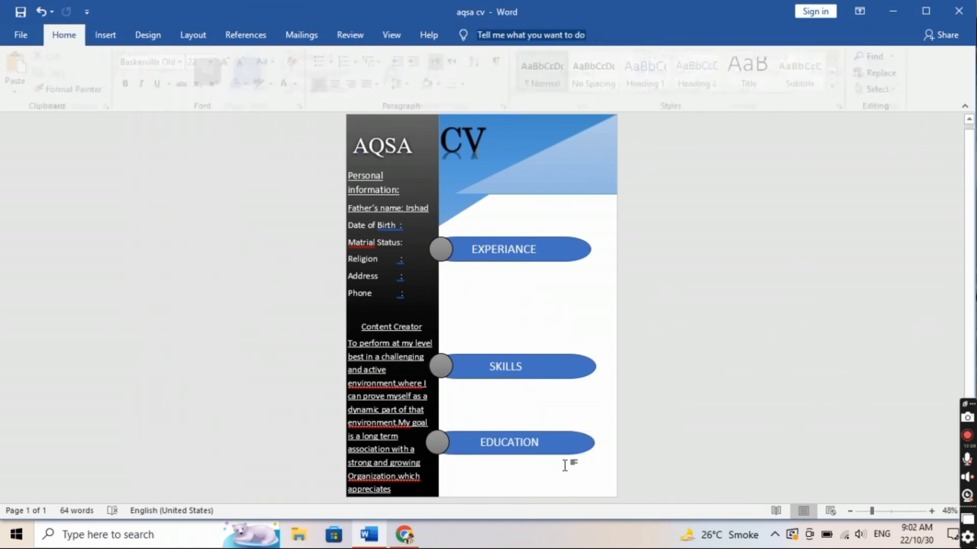
pyautogui.click(966, 444)
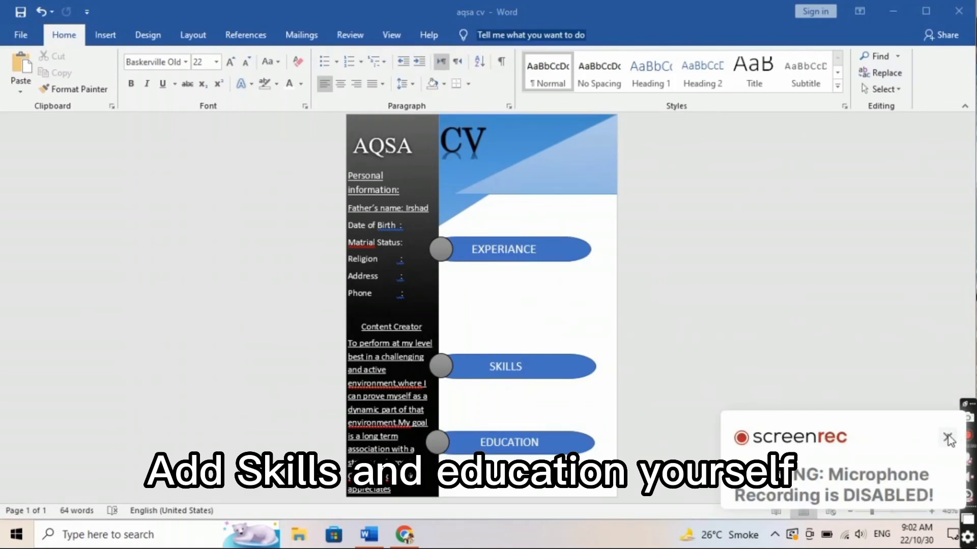
pyautogui.click(947, 438)
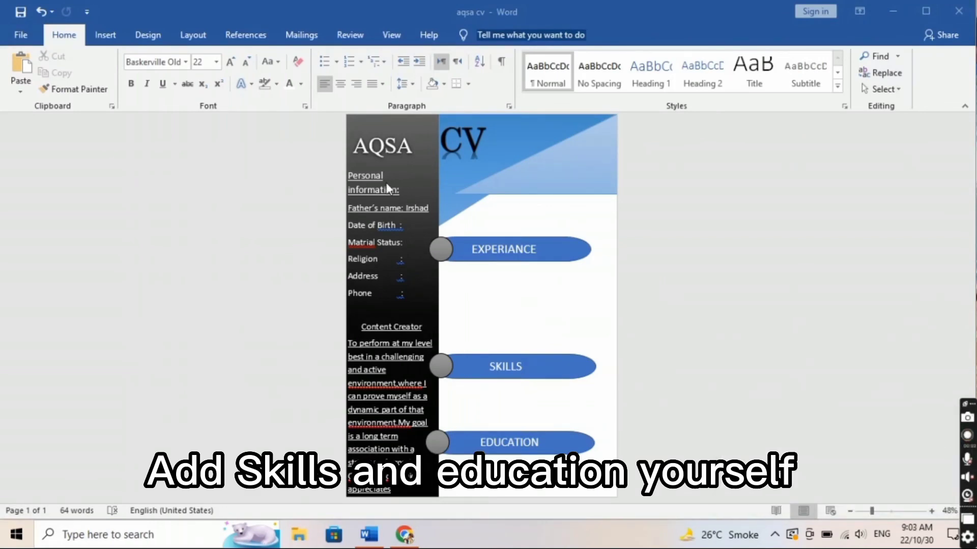